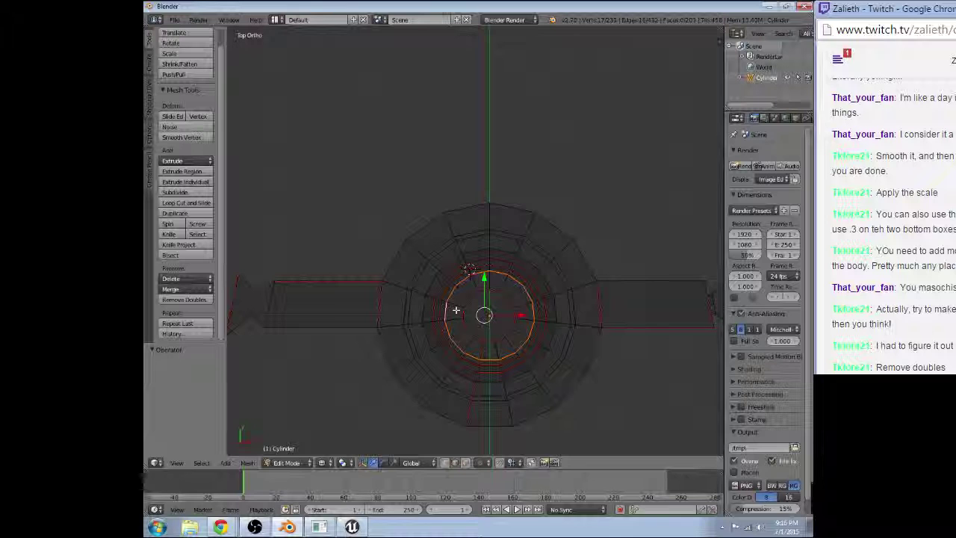
pyautogui.scroll(8, 348, 156)
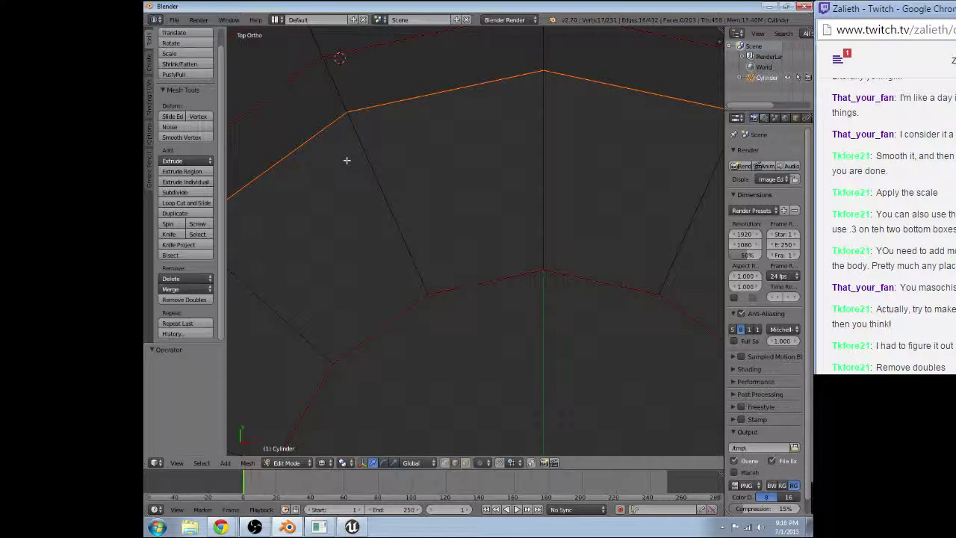
pyautogui.scroll(-5, 346, 158)
pyautogui.press('s')
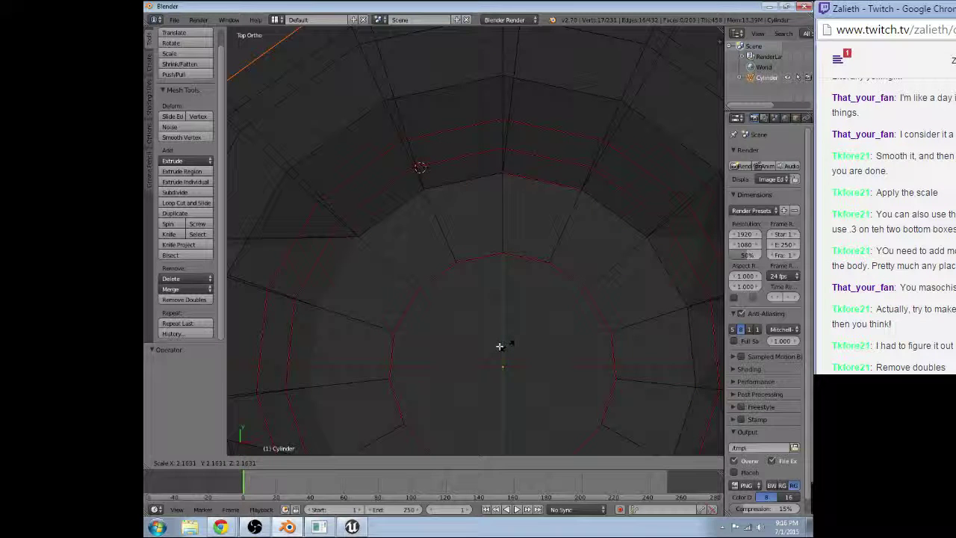
pyautogui.click(478, 351)
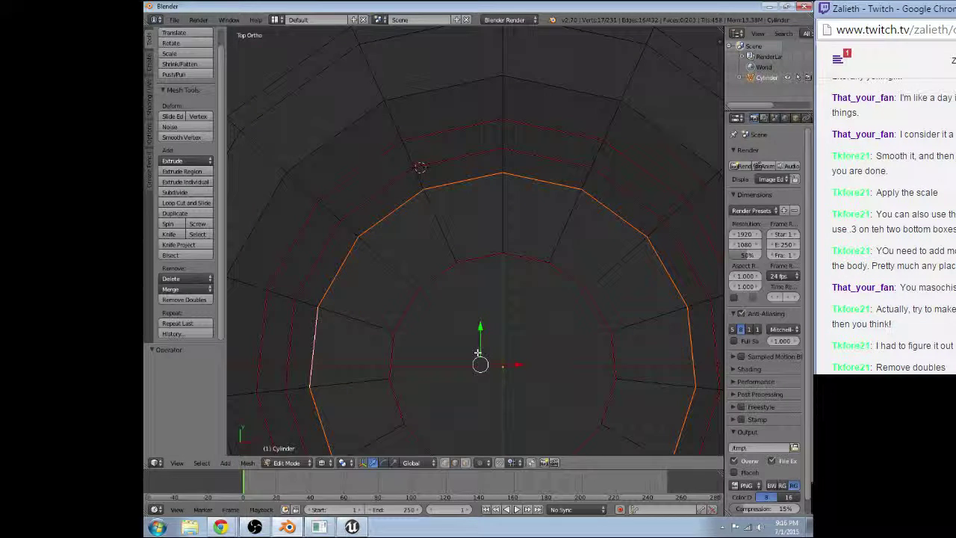
# Step: Select only the innermost edge loop of the central opening and scale it by 0.5
pyautogui.press('a')
pyautogui.keyDown('alt'); pyautogui.click(379, 220); pyautogui.keyUp('alt')
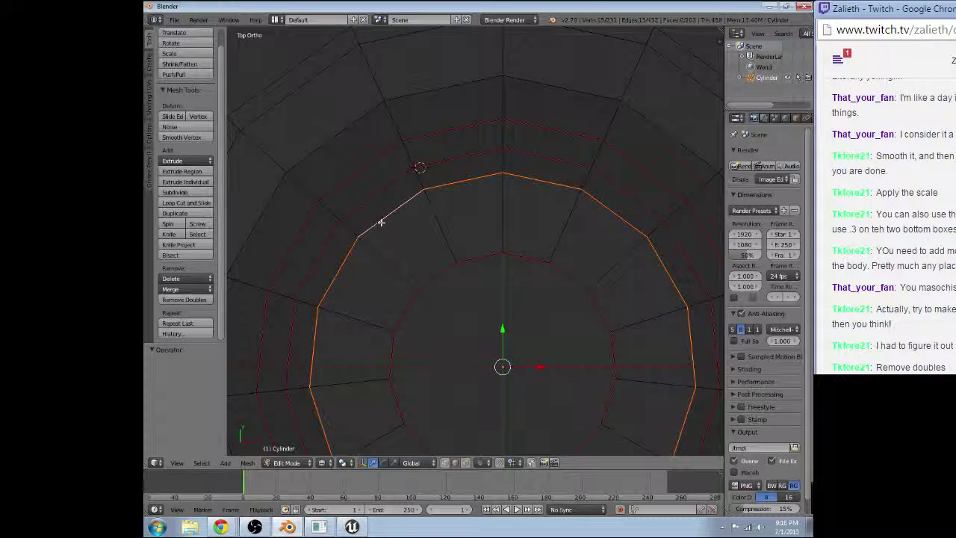
pyautogui.write('s.45')
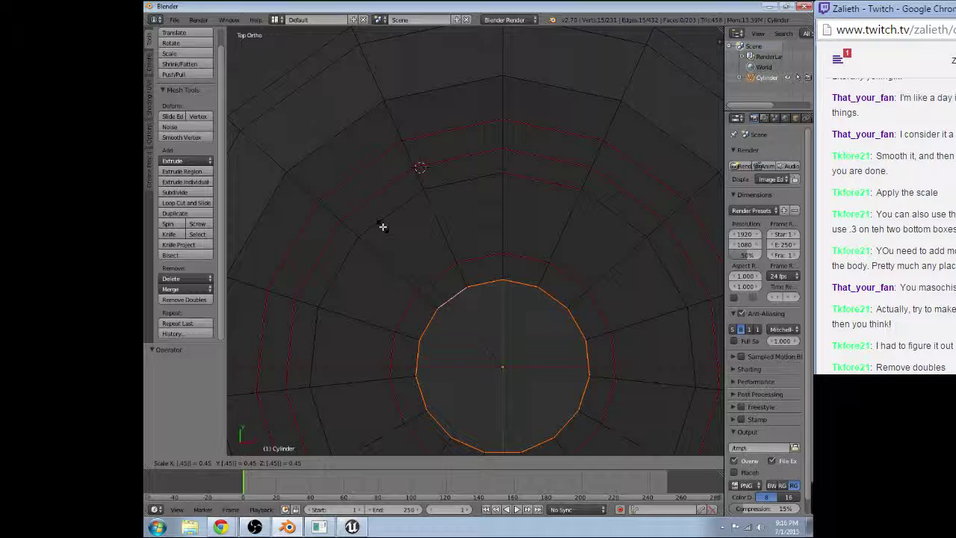
pyautogui.press('BackSpace')
pyautogui.press('BackSpace')
pyautogui.press('BackSpace')
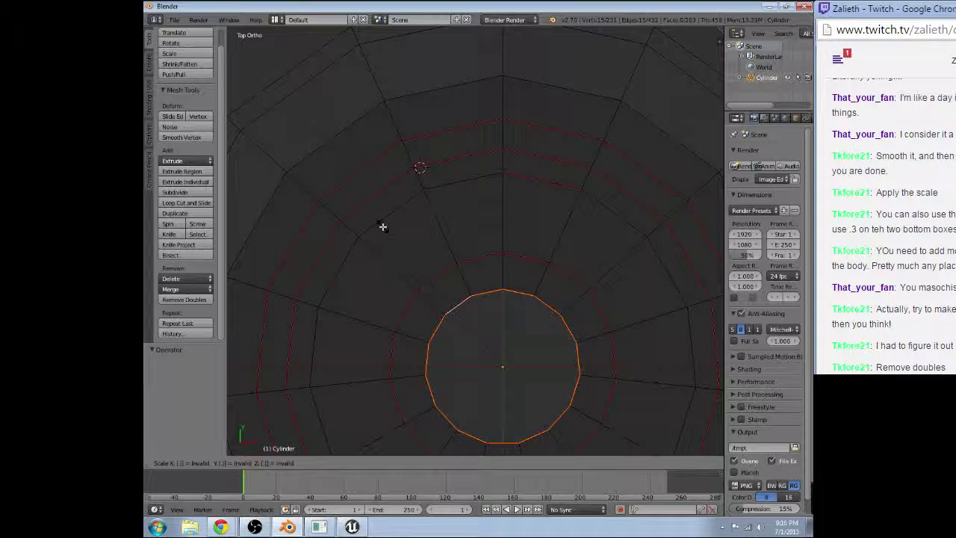
pyautogui.write('.5')
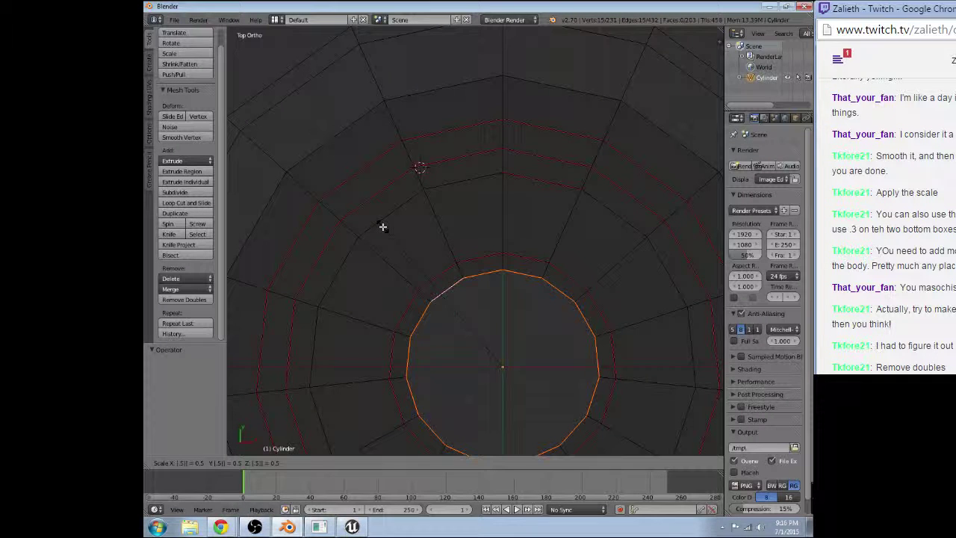
pyautogui.press('Return')
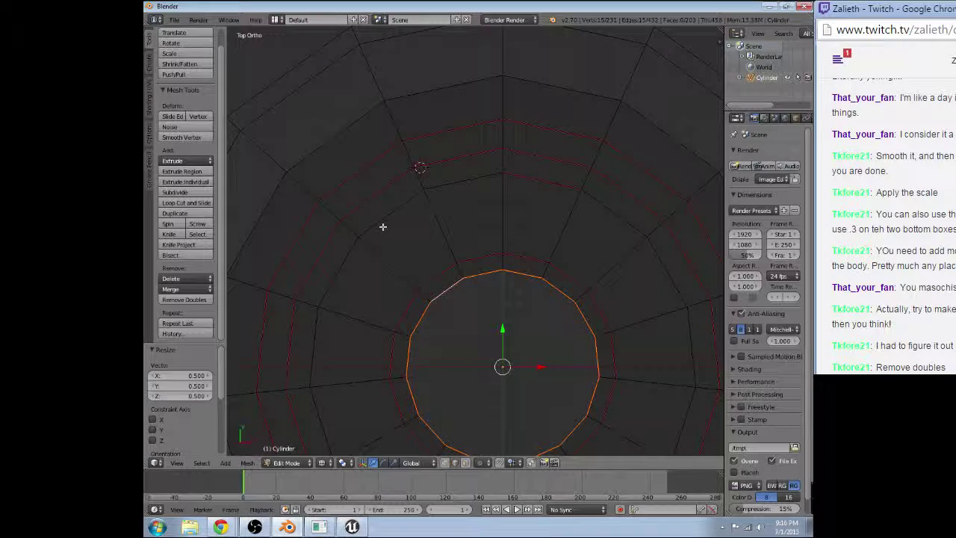
# Step: Select the edge loop just outside the shrunken ring and dissolve its edges
pyautogui.keyDown('alt'); pyautogui.rightClick(390, 213); pyautogui.keyUp('alt')
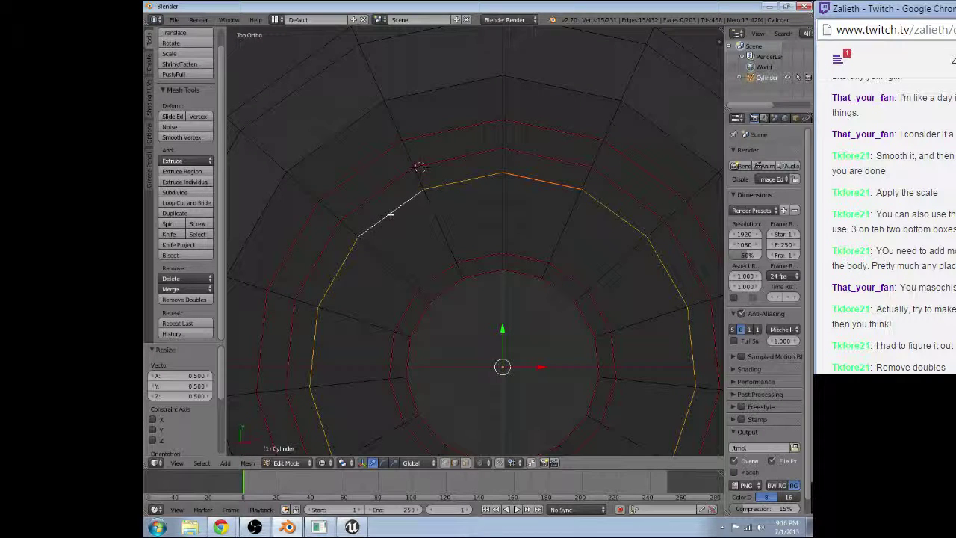
pyautogui.scroll(-6, 404, 197)
pyautogui.middleClick(403, 197)
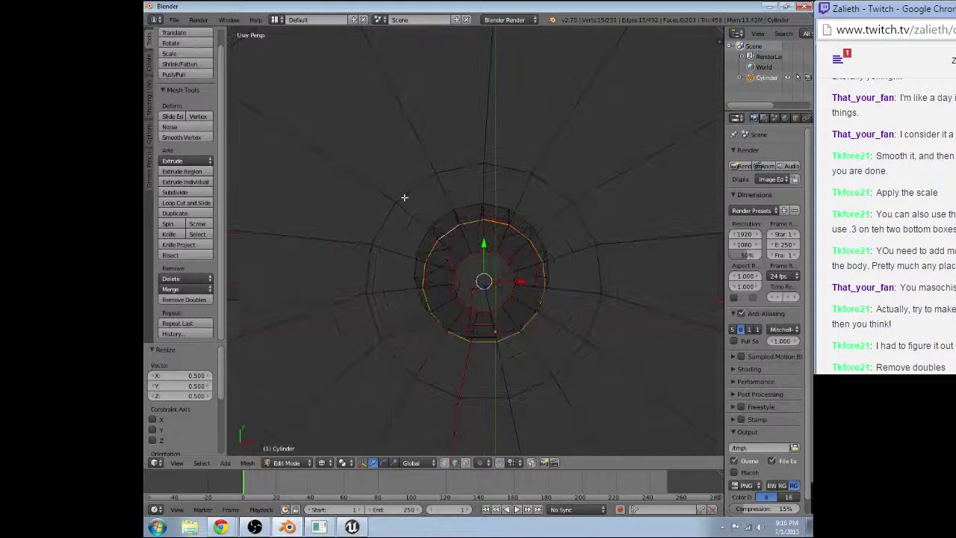
pyautogui.moveTo(404, 197); pyautogui.dragTo(424, 159, button='middle')
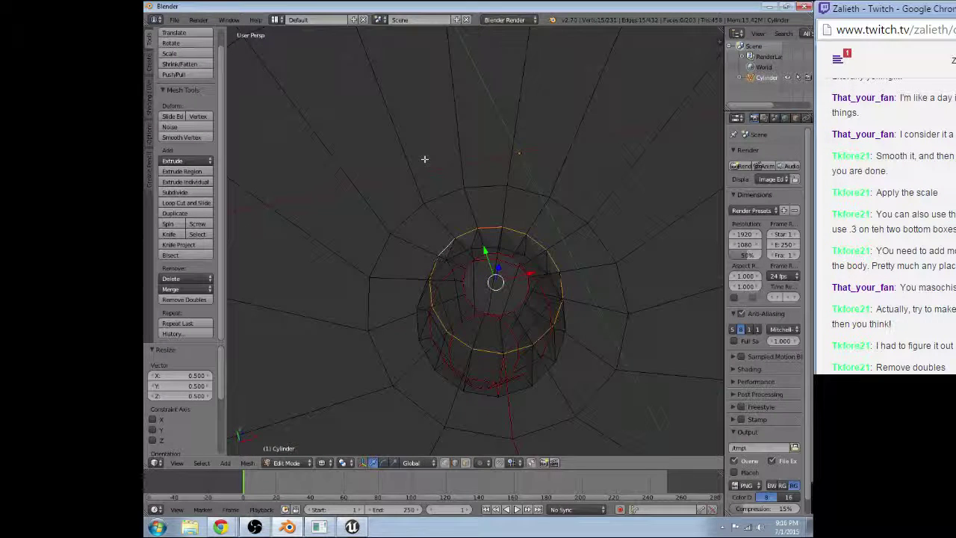
pyautogui.press('s')
pyautogui.click(424, 160)
pyautogui.press('x')
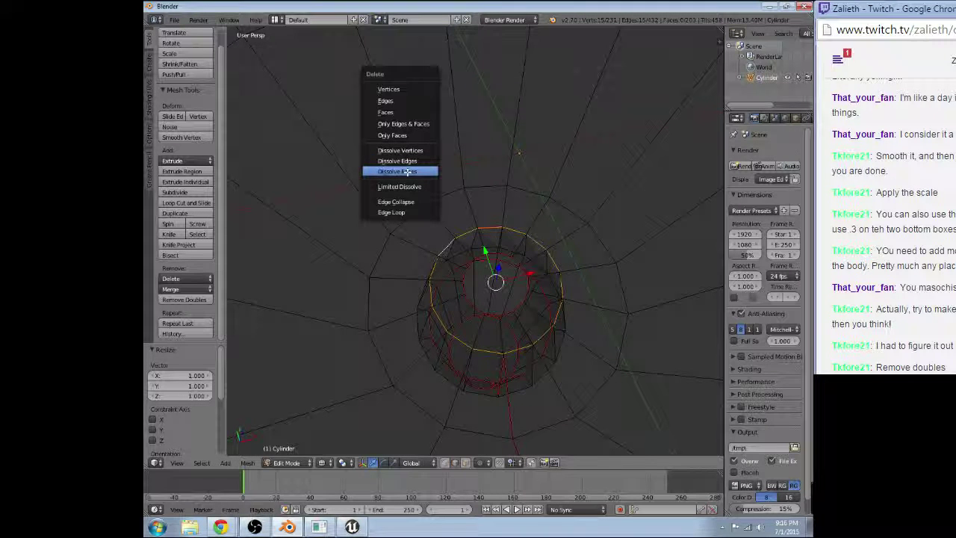
pyautogui.click(398, 161)
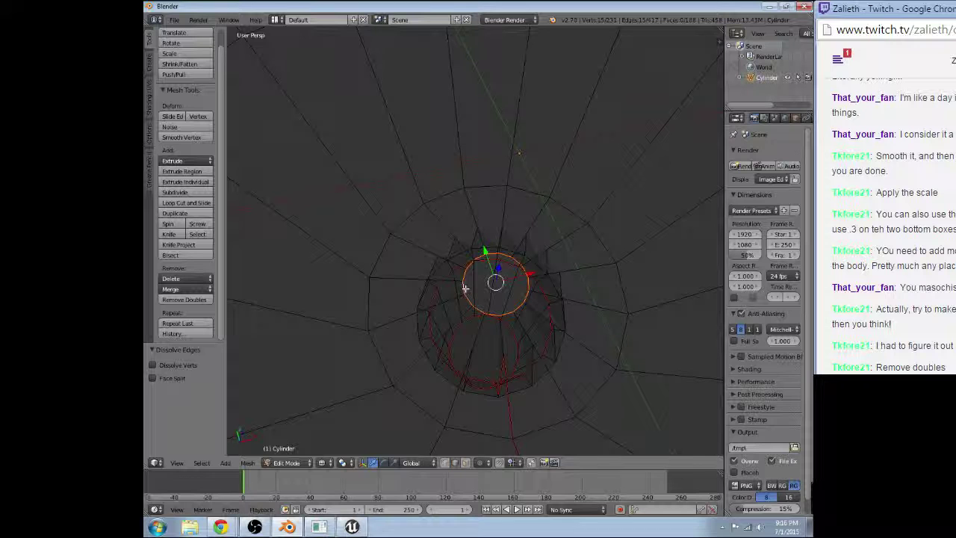
# Step: Scale the remaining inner edge loop of the opening by 2
pyautogui.press('s')
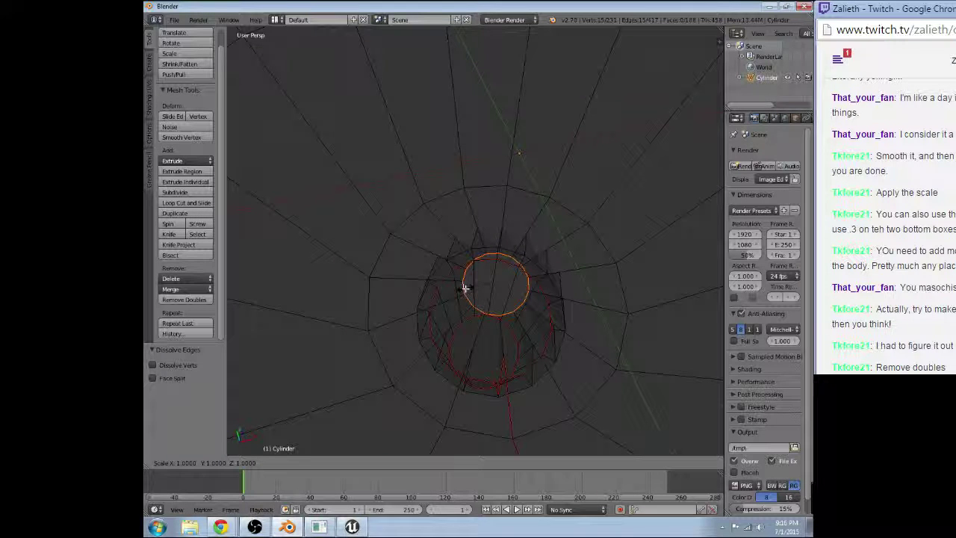
pyautogui.press('2')
pyautogui.press('Return')
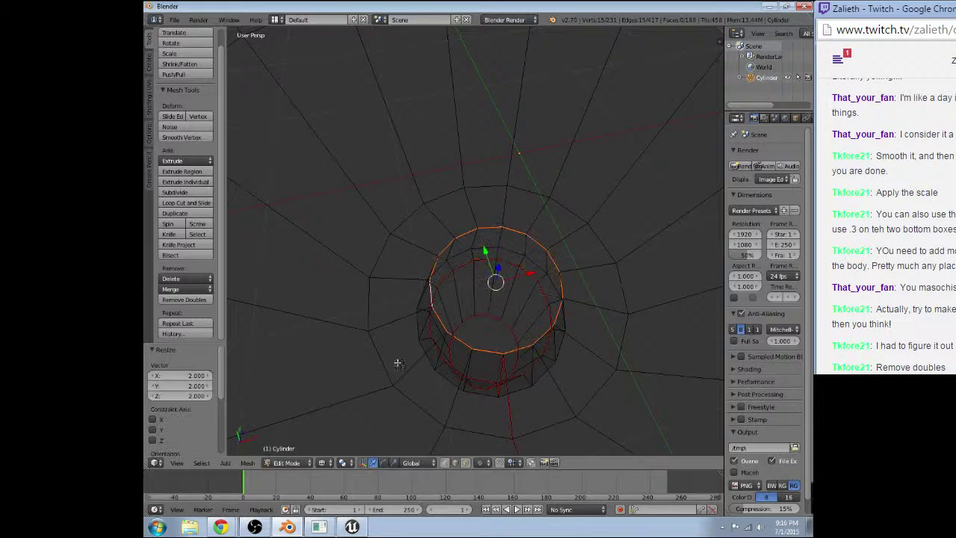
# Step: Examine the whole mesh's UV layout around the central opening in the UV/Image Editor and return to the 3D View
pyautogui.click(247, 462)
pyautogui.moveTo(260, 316)
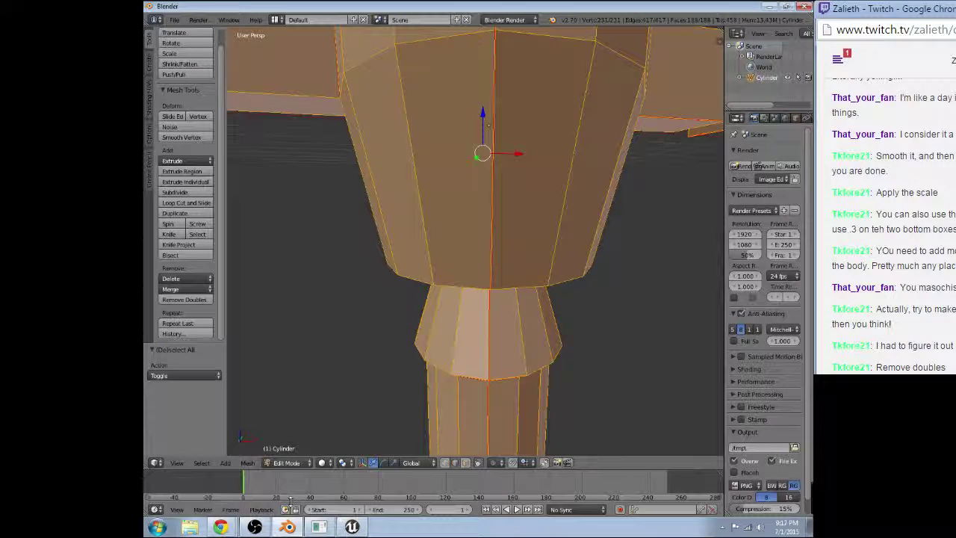
pyautogui.click(247, 462)
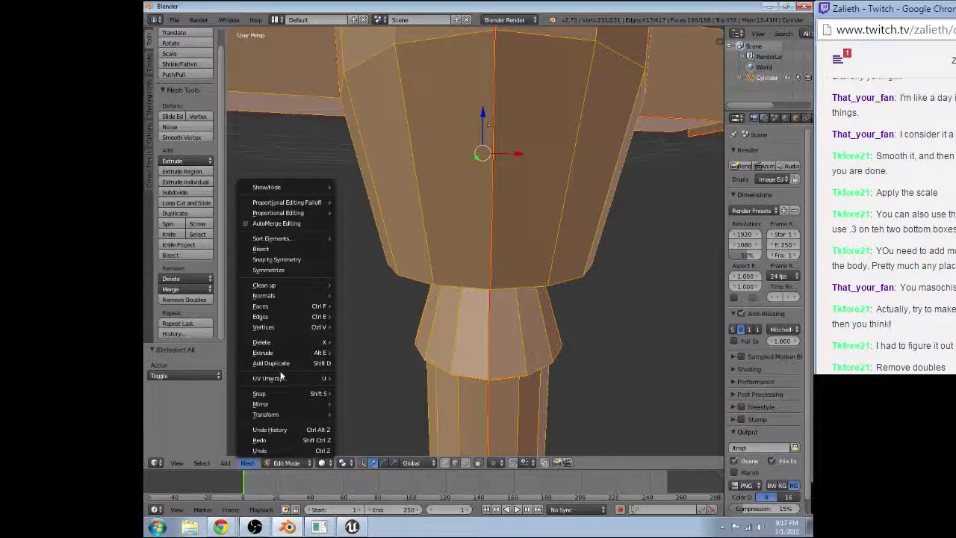
pyautogui.click(155, 462)
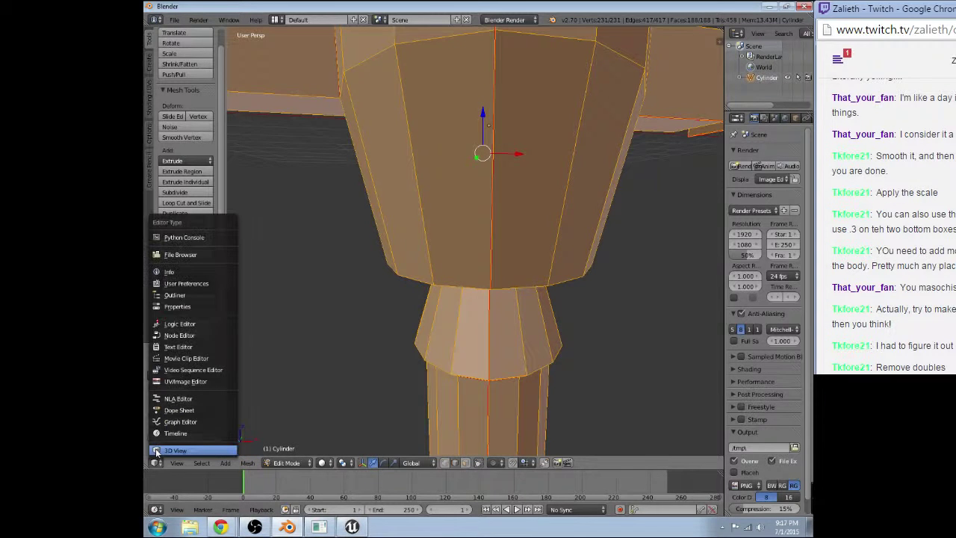
pyautogui.click(185, 381)
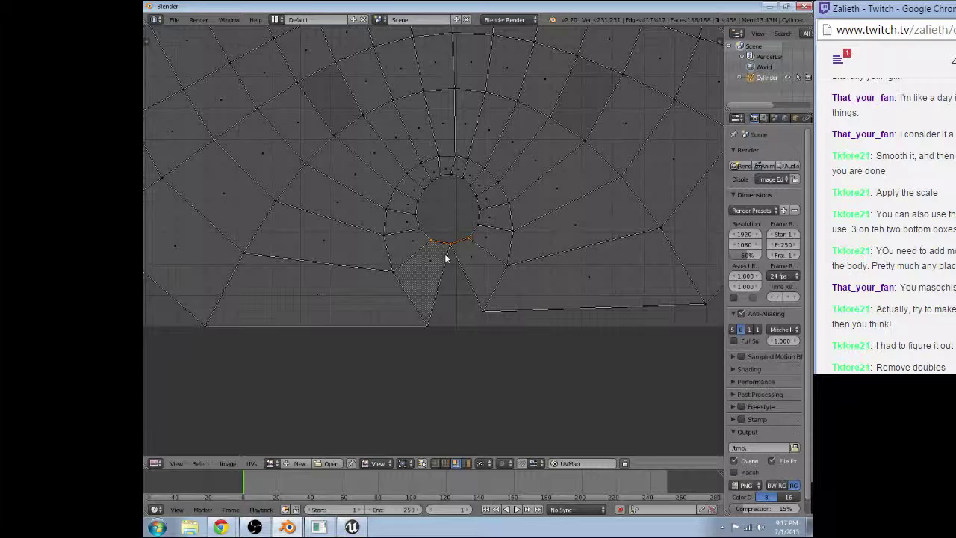
pyautogui.scroll(10, 446, 258)
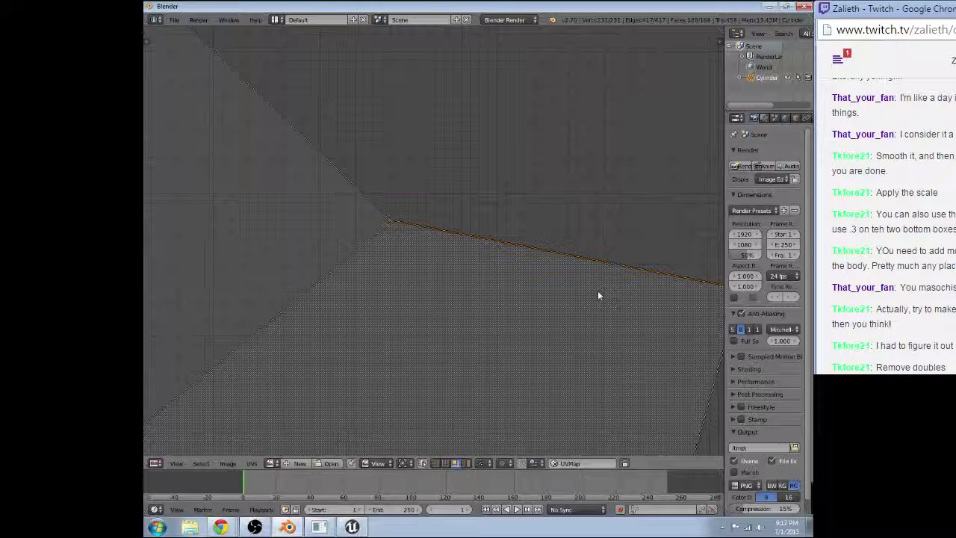
pyautogui.moveTo(598, 292); pyautogui.dragTo(423, 257, button='middle')
pyautogui.rightClick(558, 261)
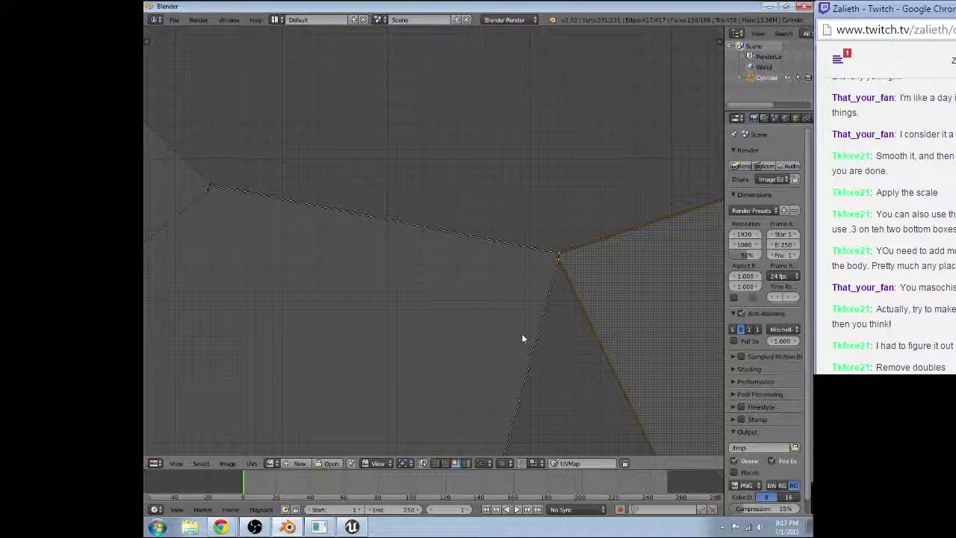
pyautogui.click(155, 463)
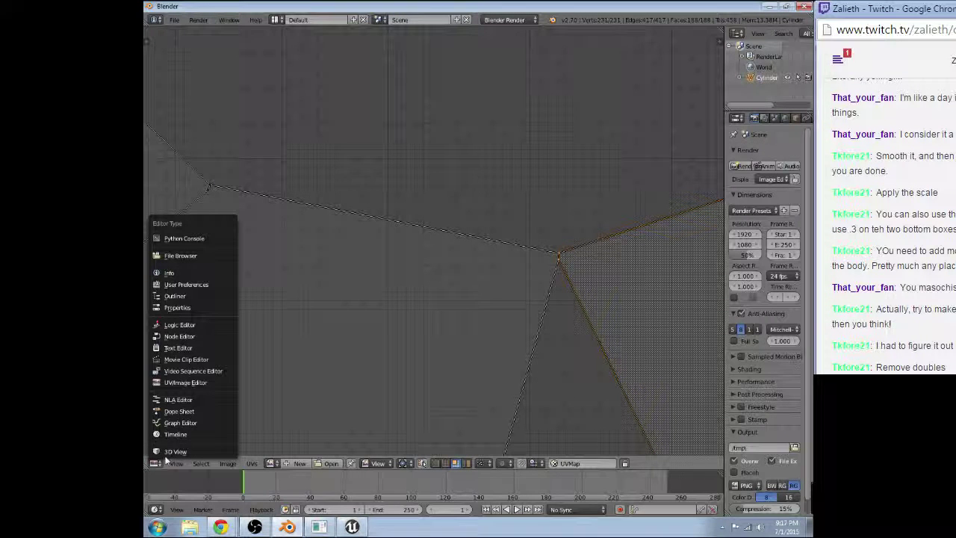
pyautogui.click(175, 451)
# Step: In wireframe display, scale the edge loop where the body meets the lower neck piece to about 0.852
pyautogui.scroll(2, 490, 284)
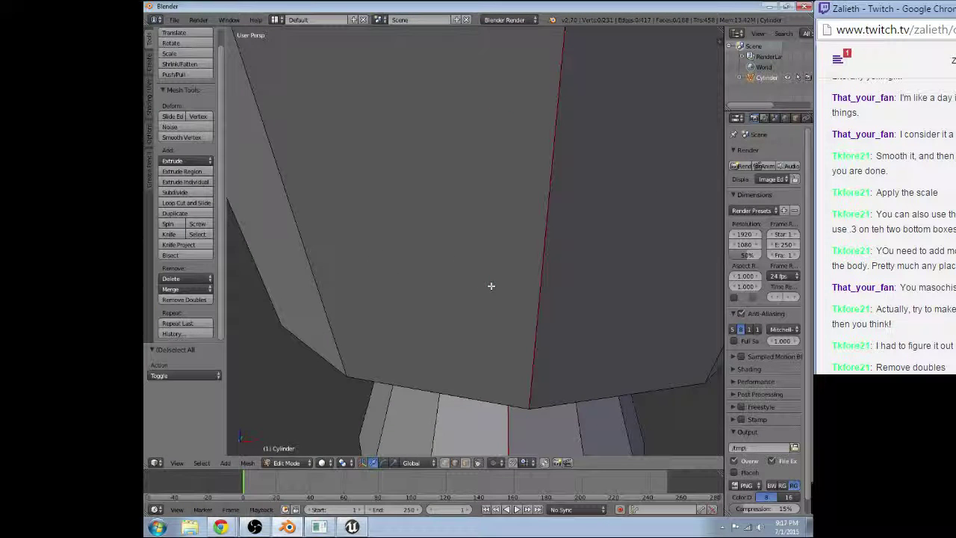
pyautogui.press('z')
pyautogui.keyDown('alt'); pyautogui.click(487, 306); pyautogui.keyUp('alt')
pyautogui.press('s')
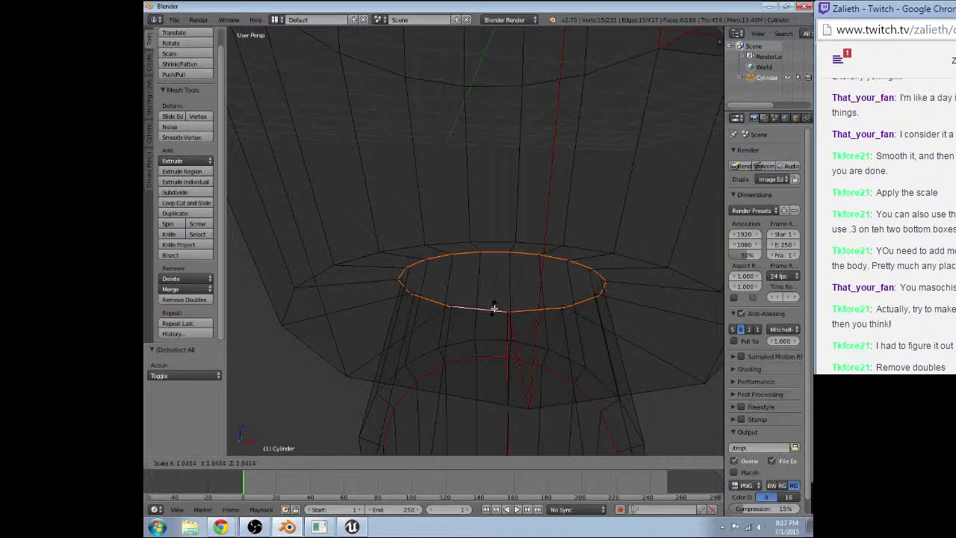
pyautogui.click(495, 303)
# Step: Dissolve the single stray vertex hanging just below the seam loop of the opening
pyautogui.moveTo(544, 356); pyautogui.dragTo(482, 305, button='middle')
pyautogui.rightClick(501, 235)
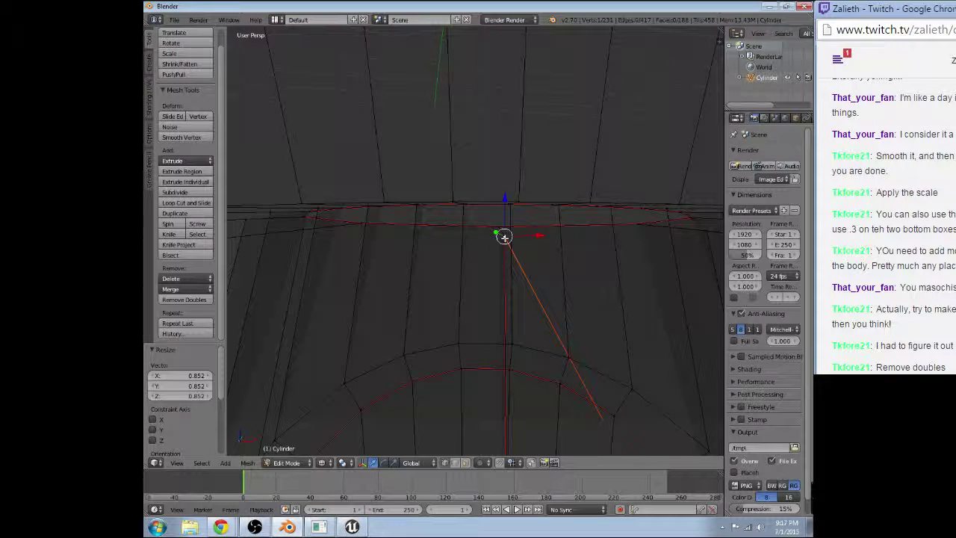
pyautogui.press('x')
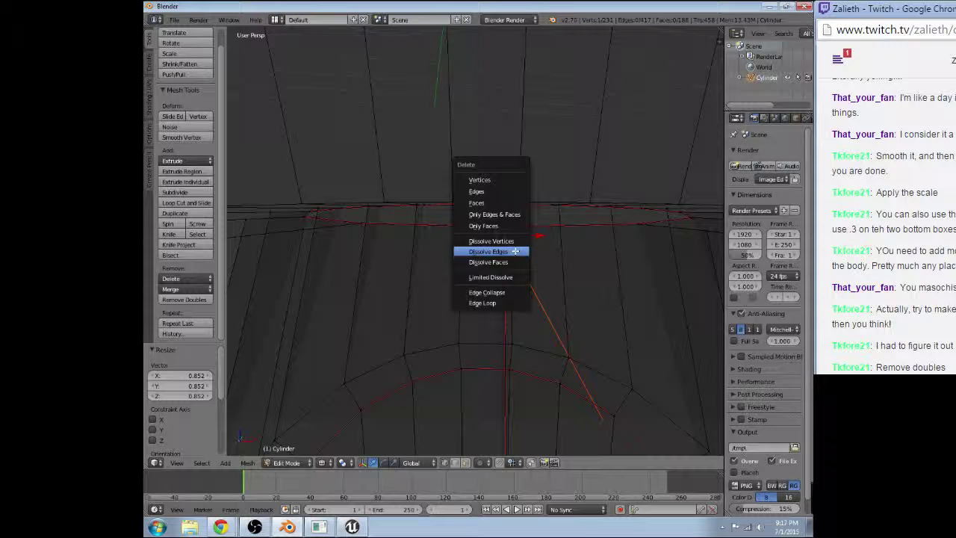
pyautogui.click(501, 238)
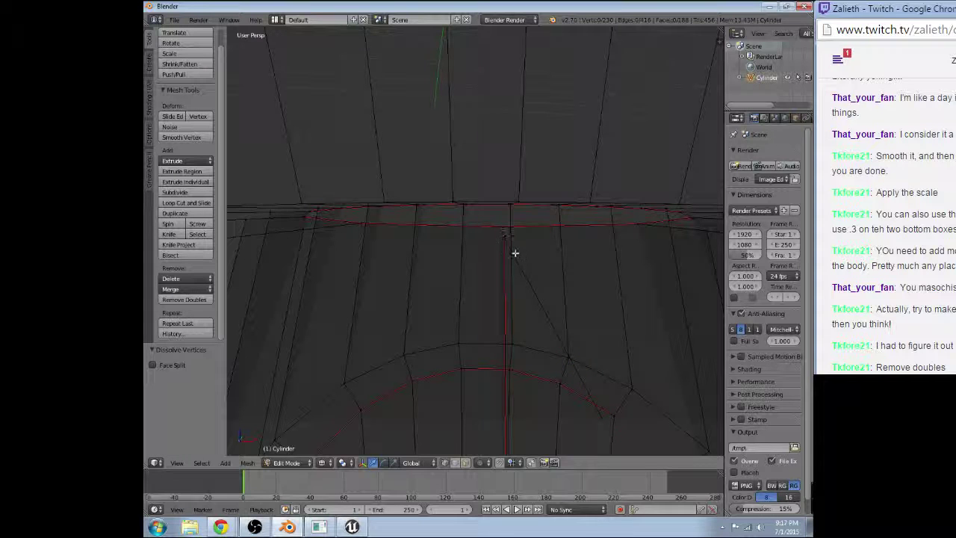
# Step: In solid display, select all the stray spike vertices around the opening's rim and dissolve them
pyautogui.scroll(-2, 515, 254)
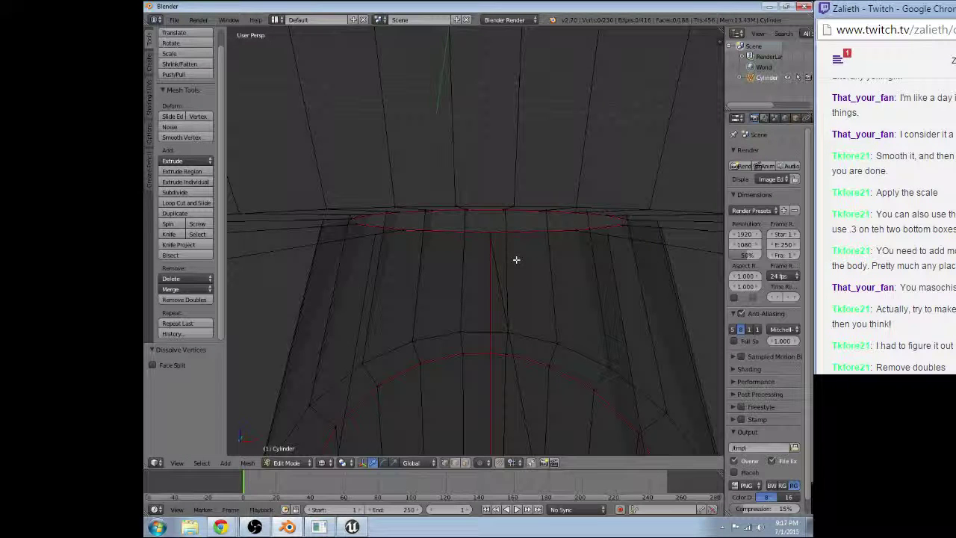
pyautogui.moveTo(514, 258)
pyautogui.mouseDown(button='middle')
pyautogui.moveTo(403, 192)
pyautogui.moveTo(468, 291)
pyautogui.moveTo(464, 241)
pyautogui.moveTo(447, 246)
pyautogui.moveTo(483, 271)
pyautogui.moveTo(461, 320)
pyautogui.mouseUp(button='middle')
pyautogui.press('z')
pyautogui.scroll(-4, 464, 240)
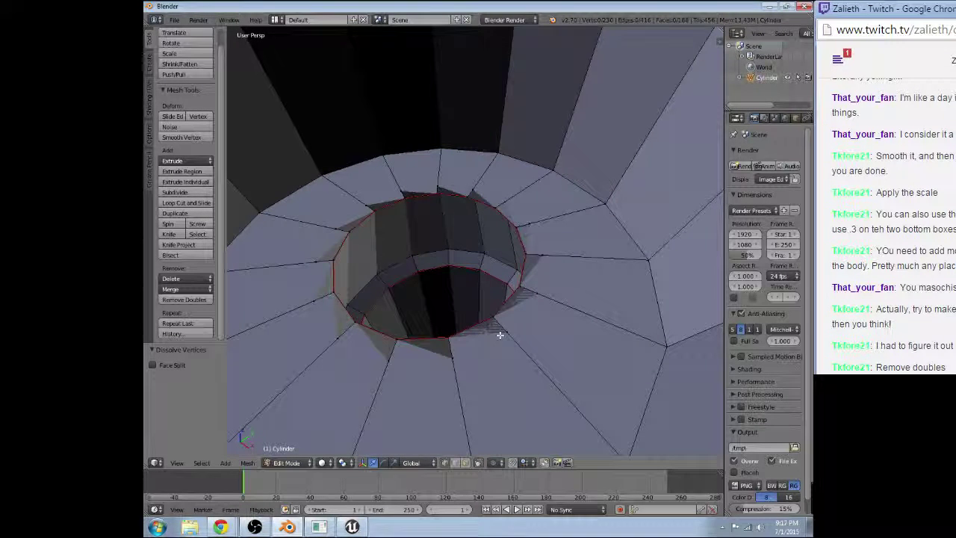
pyautogui.click(523, 254)
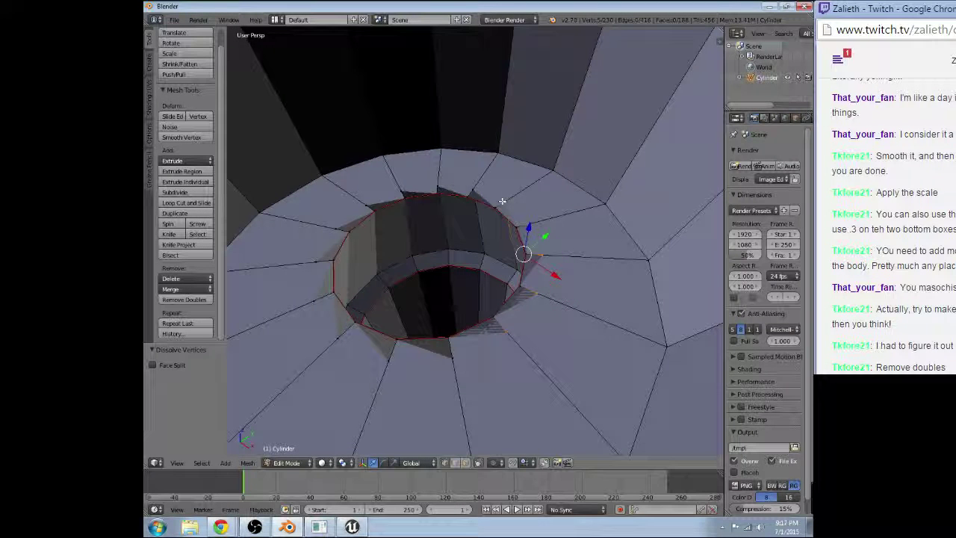
pyautogui.click(485, 226)
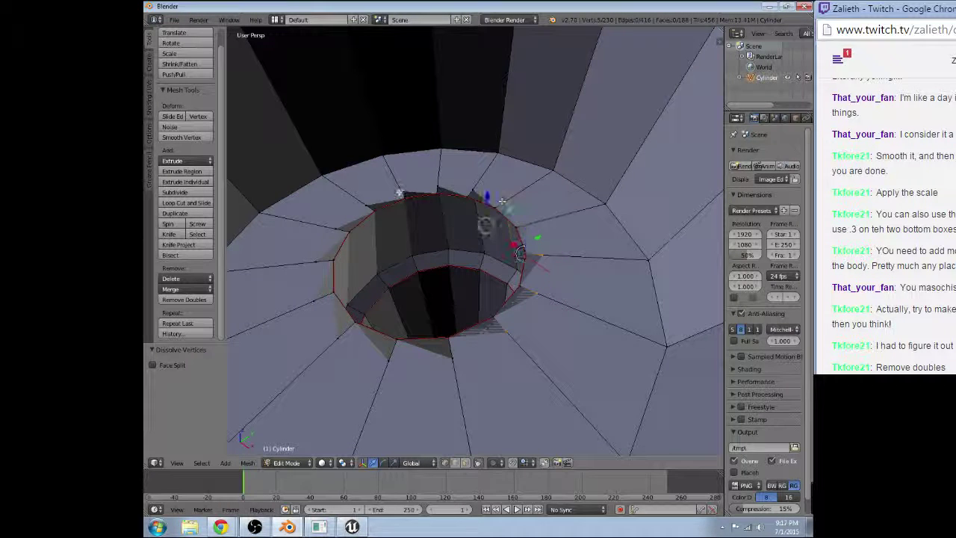
pyautogui.keyDown('shift'); pyautogui.rightClick(364, 211); pyautogui.keyUp('shift')
pyautogui.keyDown('shift'); pyautogui.rightClick(336, 230); pyautogui.keyUp('shift')
pyautogui.keyDown('shift'); pyautogui.rightClick(316, 263); pyautogui.keyUp('shift')
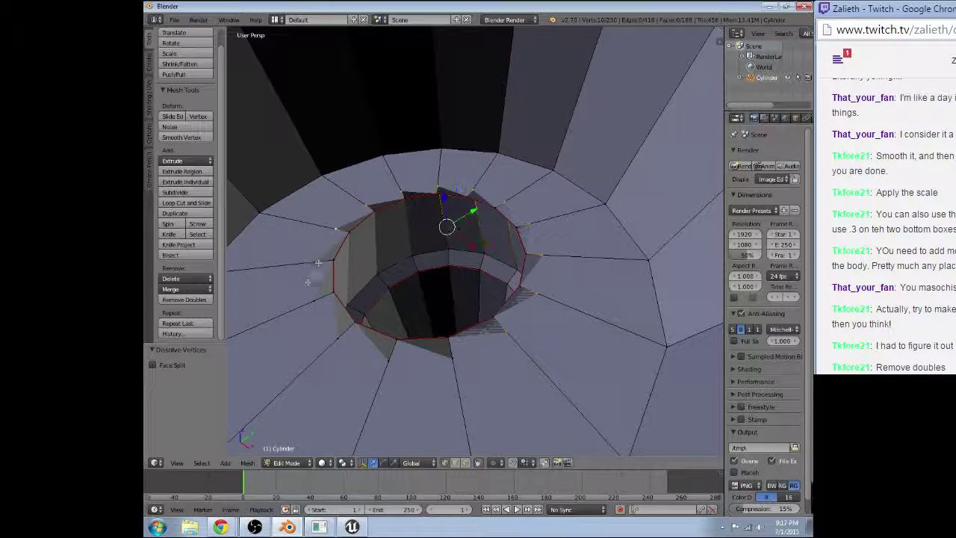
pyautogui.keyDown('shift'); pyautogui.rightClick(314, 301); pyautogui.keyUp('shift')
pyautogui.keyDown('shift'); pyautogui.rightClick(338, 338); pyautogui.keyUp('shift')
pyautogui.keyDown('shift'); pyautogui.rightClick(387, 360); pyautogui.keyUp('shift')
pyautogui.keyDown('shift'); pyautogui.rightClick(447, 356); pyautogui.keyUp('shift')
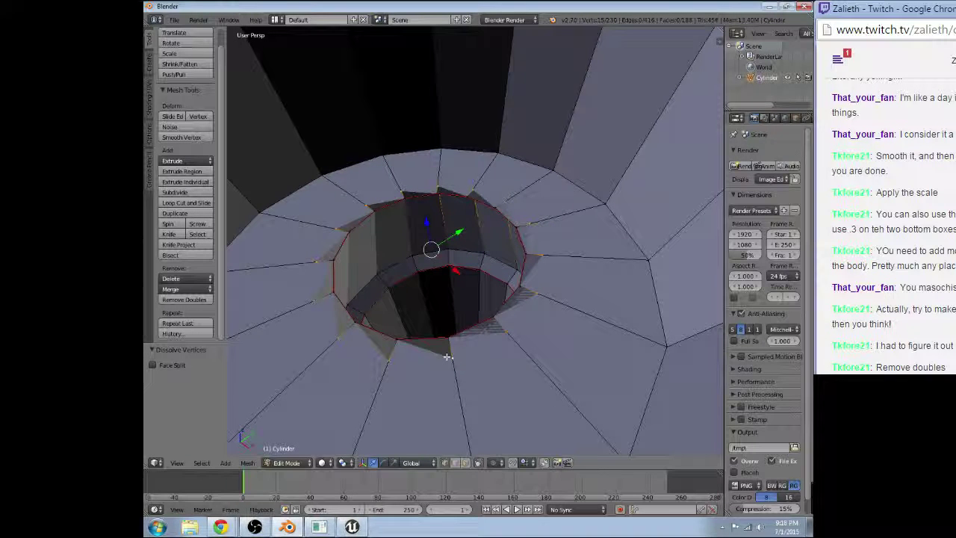
pyautogui.press('x')
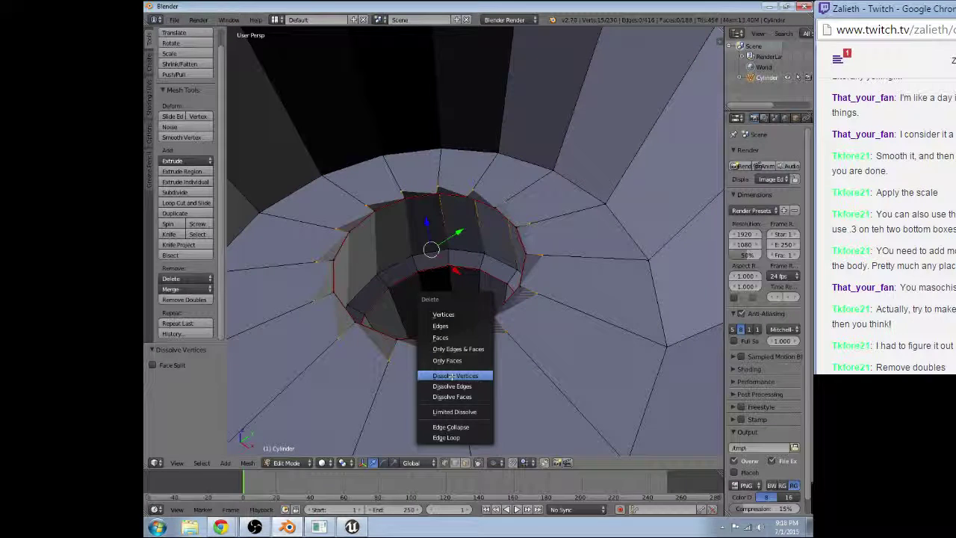
pyautogui.click(452, 376)
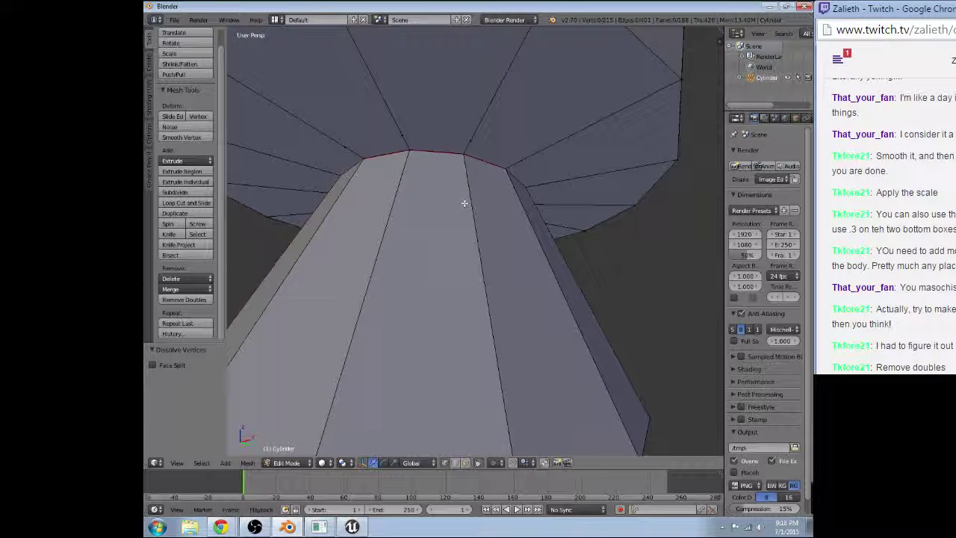
# Step: Select the whole ring of stray vertices on the body's underside around the neck joint and dissolve them
pyautogui.rightClick(344, 146)
pyautogui.rightClick(402, 134)
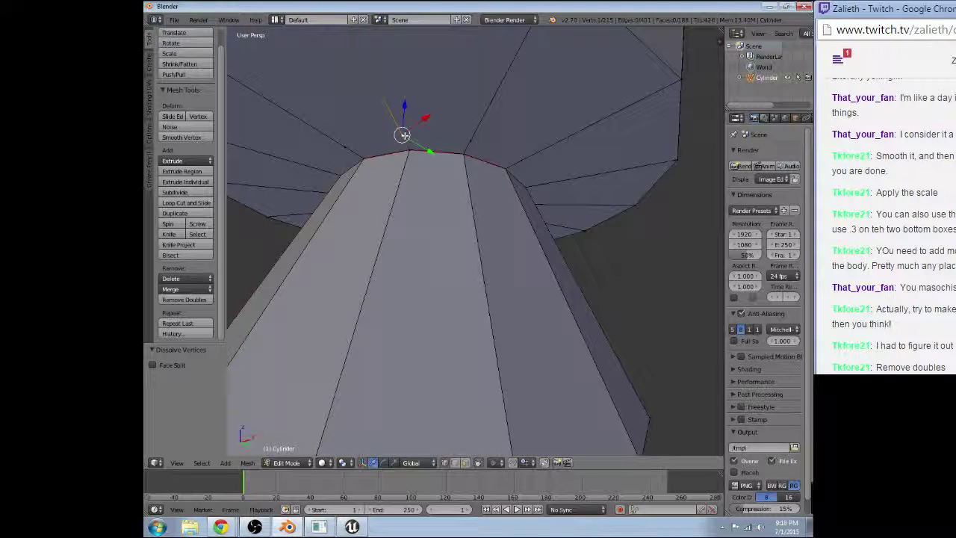
pyautogui.hotkey('ctrl', 'z')
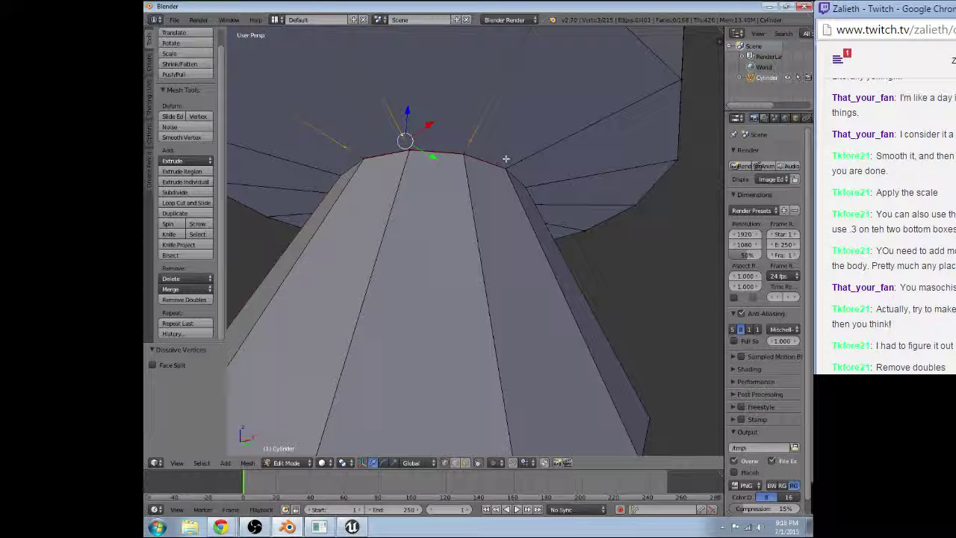
pyautogui.moveTo(505, 158); pyautogui.dragTo(530, 213, button='middle')
pyautogui.press('ctrl+KP_Add')
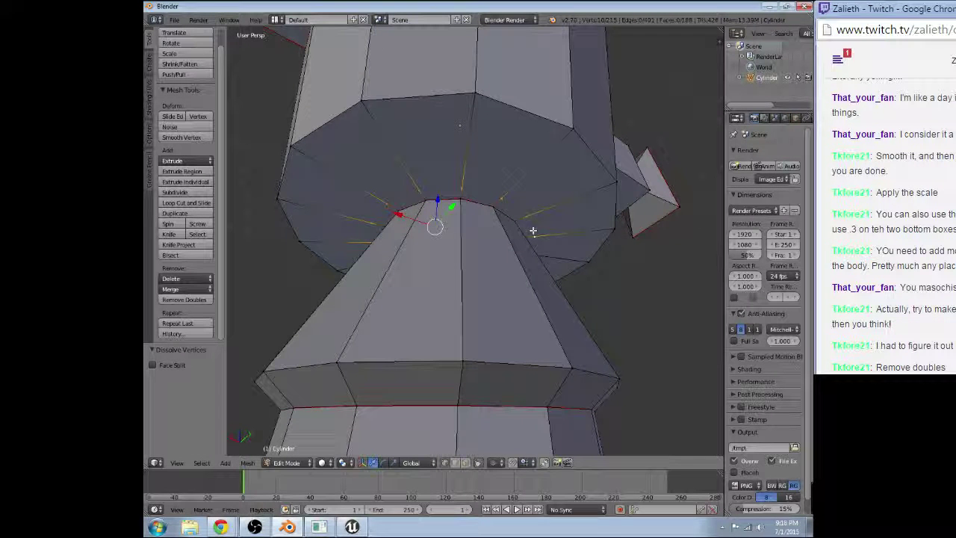
pyautogui.moveTo(532, 231); pyautogui.dragTo(472, 138, button='middle')
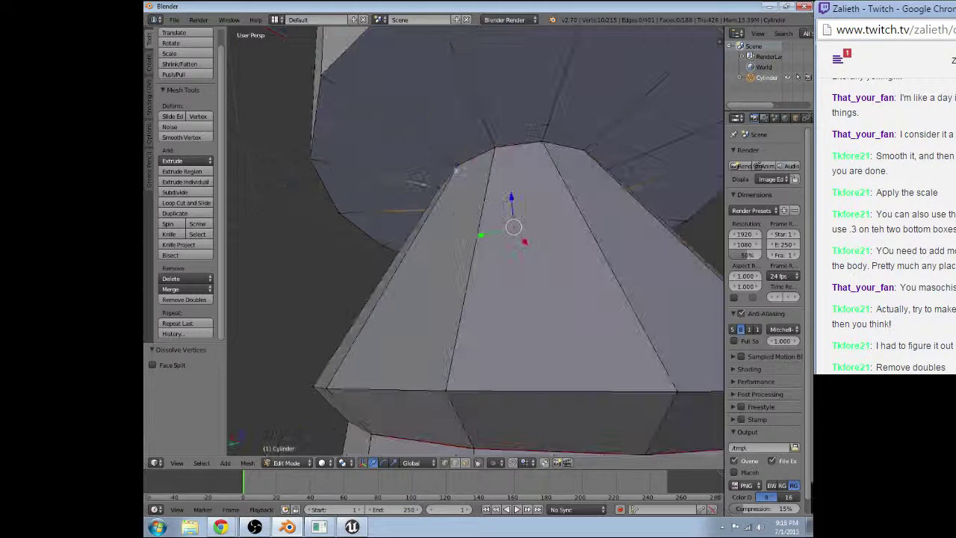
pyautogui.keyDown('shift'); pyautogui.rightClick(486, 133); pyautogui.keyUp('shift')
pyautogui.keyDown('shift'); pyautogui.rightClick(547, 129); pyautogui.keyUp('shift')
pyautogui.keyDown('shift'); pyautogui.rightClick(597, 139); pyautogui.keyUp('shift')
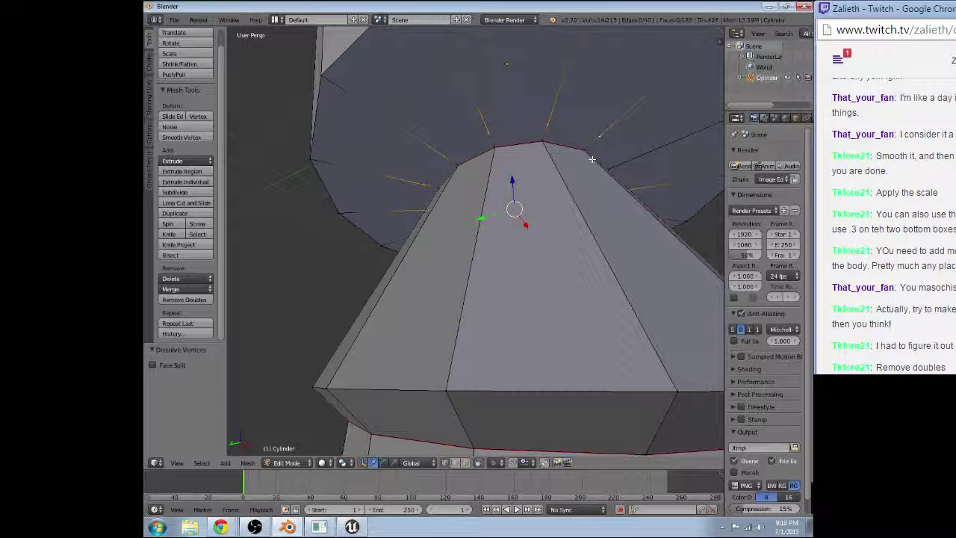
pyautogui.press('x')
pyautogui.click(556, 159)
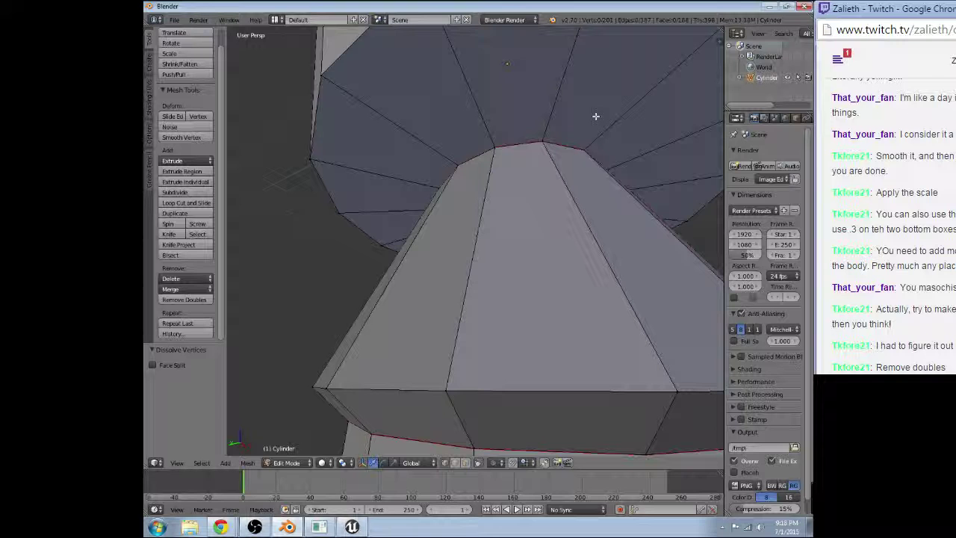
# Step: Mark the underside edge linking the body's vertical seam to the neck's vertical seam as a seam
pyautogui.moveTo(595, 116); pyautogui.dragTo(520, 174, button='middle')
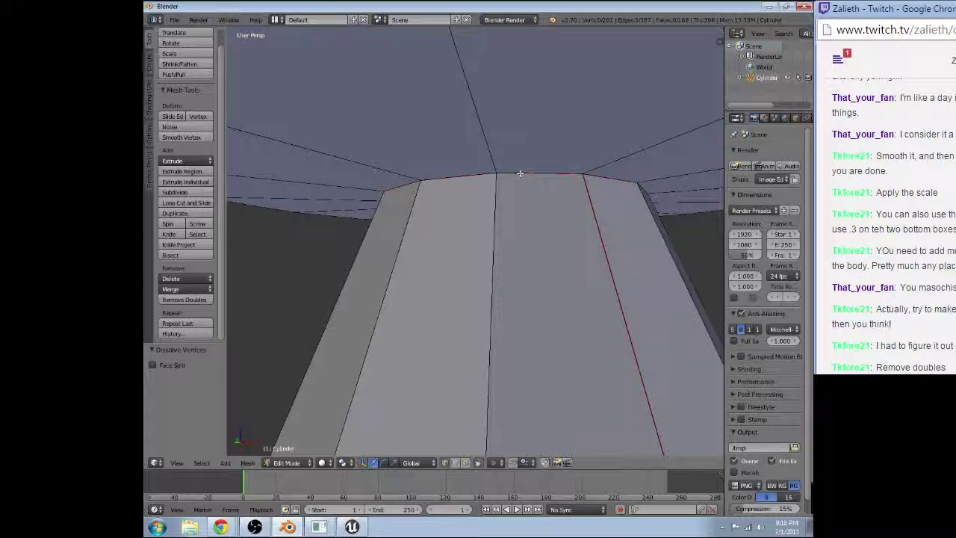
pyautogui.scroll(-3, 520, 174)
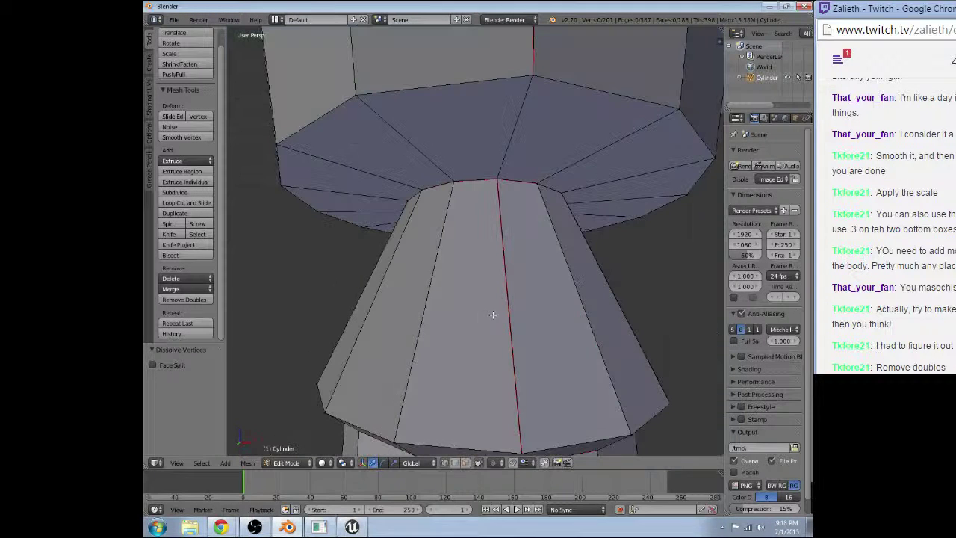
pyautogui.click(455, 462)
pyautogui.rightClick(506, 153)
pyautogui.click(250, 464)
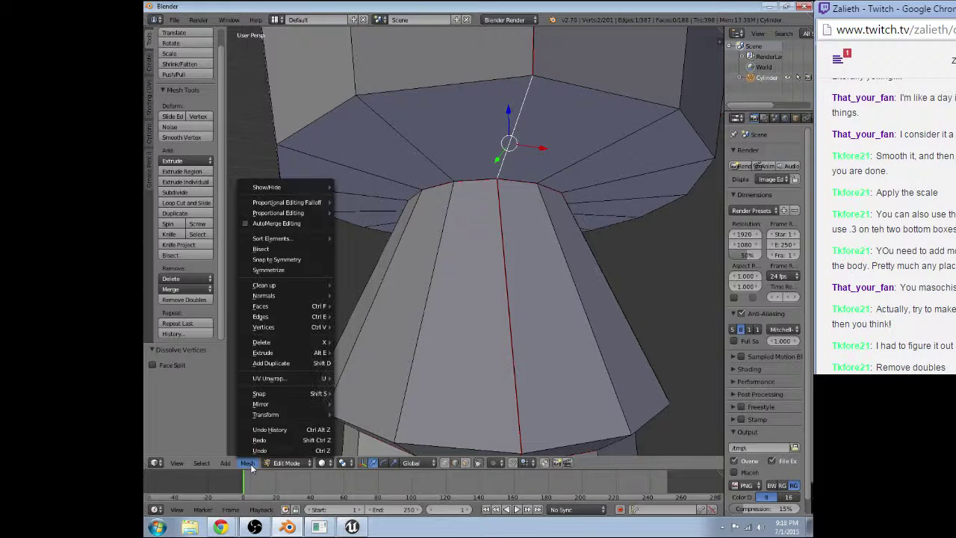
pyautogui.moveTo(262, 316)
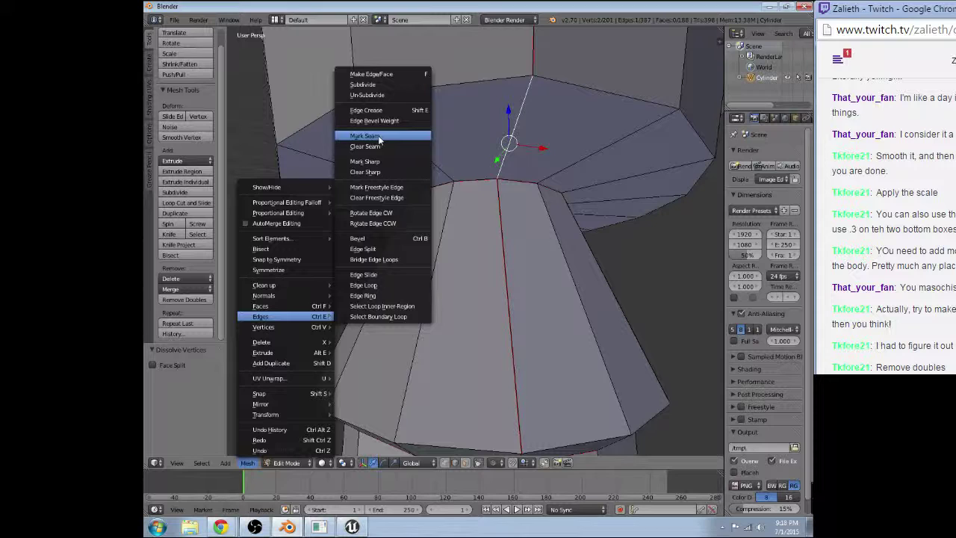
# Step: Select the entire mesh, return to Object Mode and apply the cylinder's scale
pyautogui.press('a')
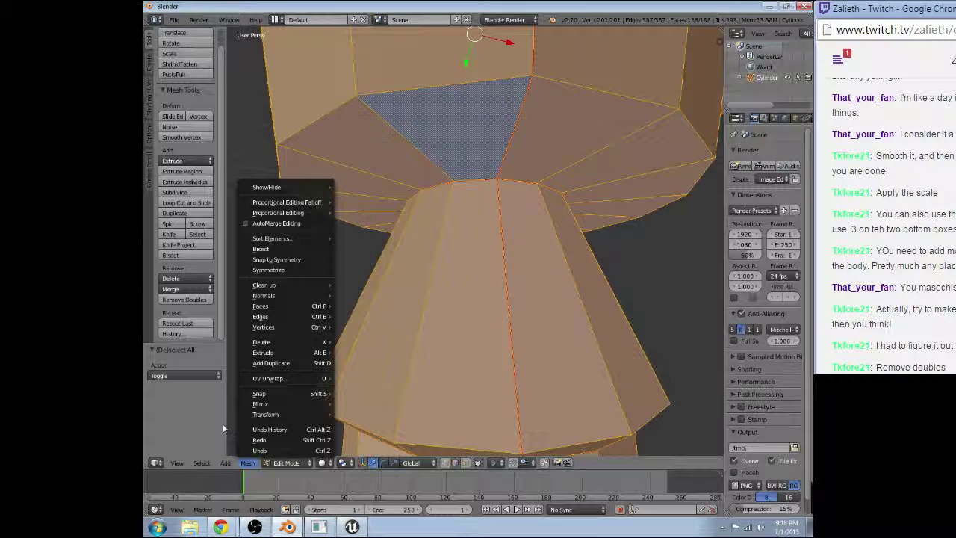
pyautogui.press('Tab')
pyautogui.hotkey('ctrl', 'a')
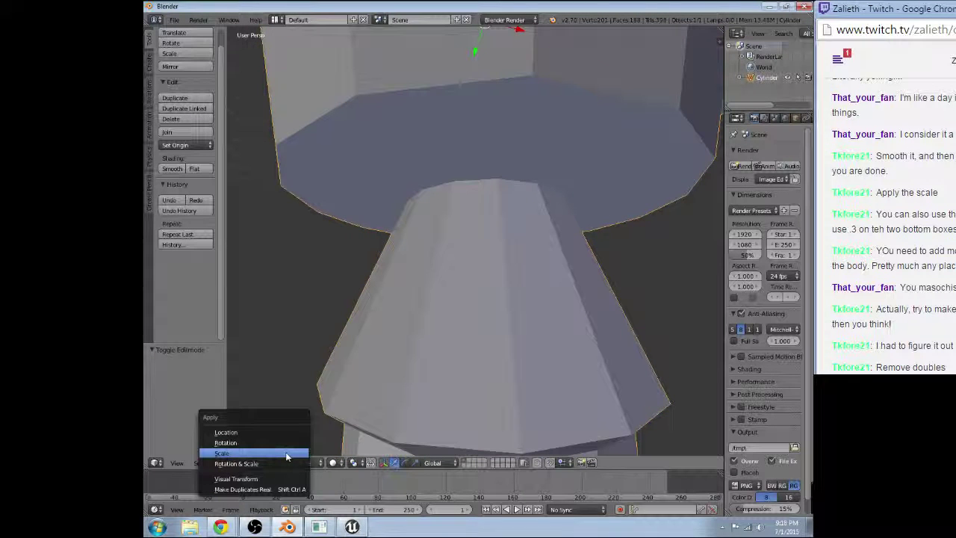
pyautogui.click(286, 456)
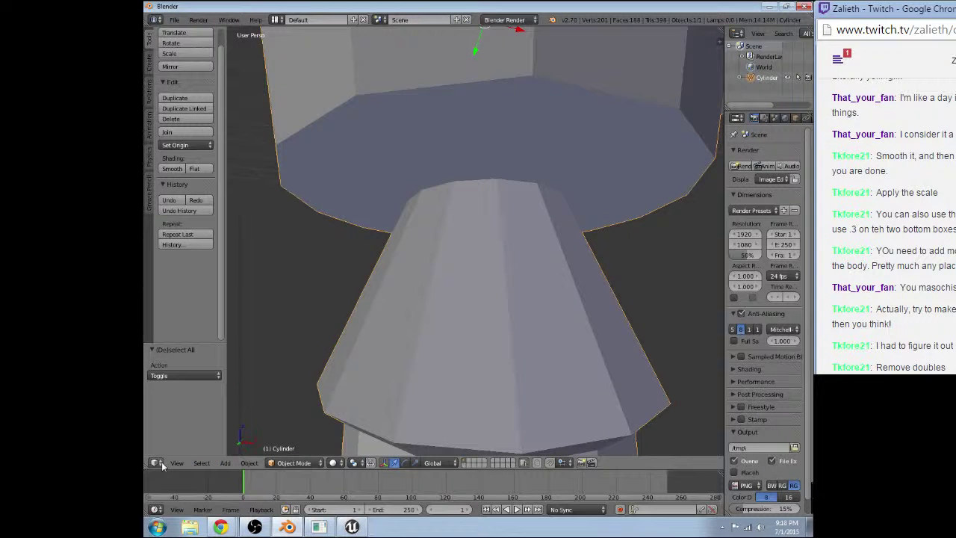
pyautogui.click(155, 463)
pyautogui.click(186, 389)
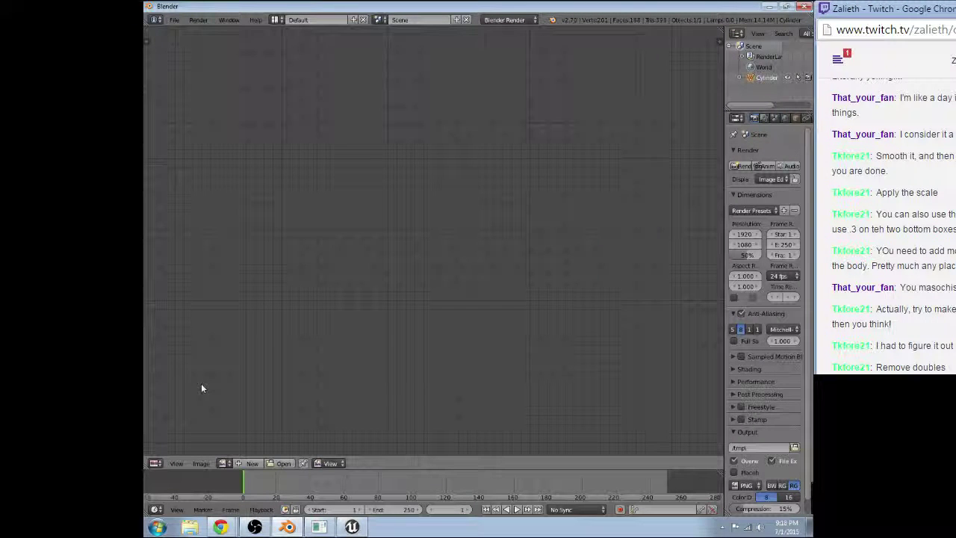
pyautogui.click(155, 463)
pyautogui.click(173, 450)
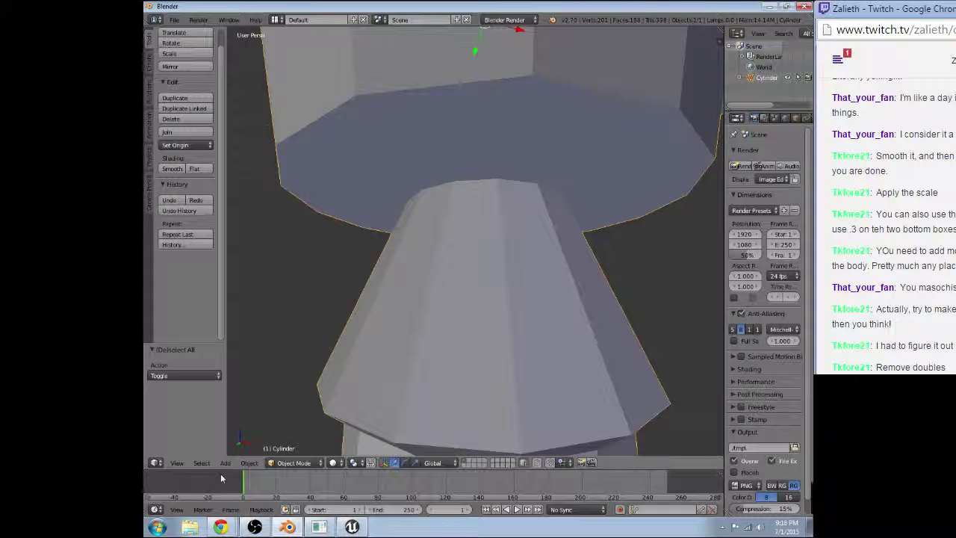
# Step: Enter Edit Mode with the whole mesh selected and bring up its UV layout in the UV/Image Editor
pyautogui.press('Tab')
pyautogui.click(247, 462)
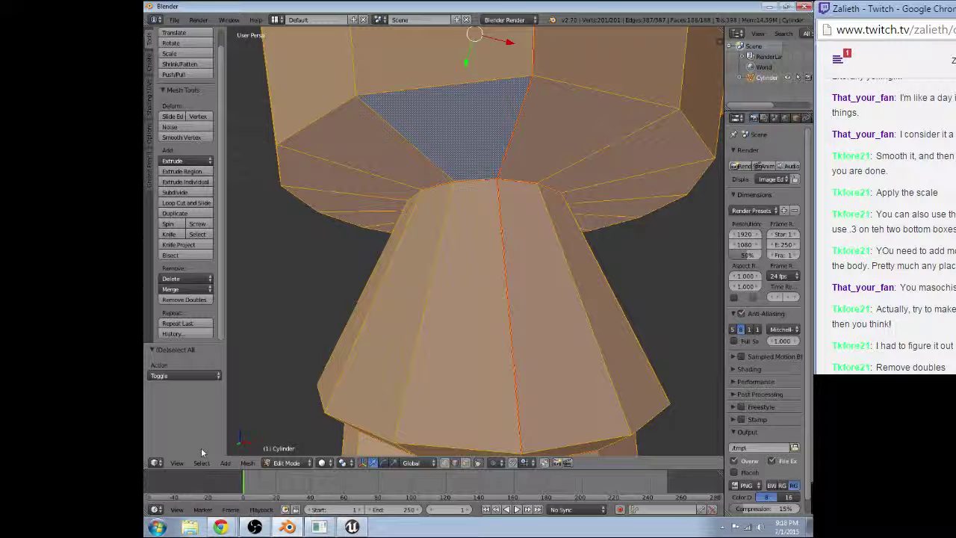
pyautogui.hotkey('shift', 'F10')
pyautogui.scroll(-5, 411, 288)
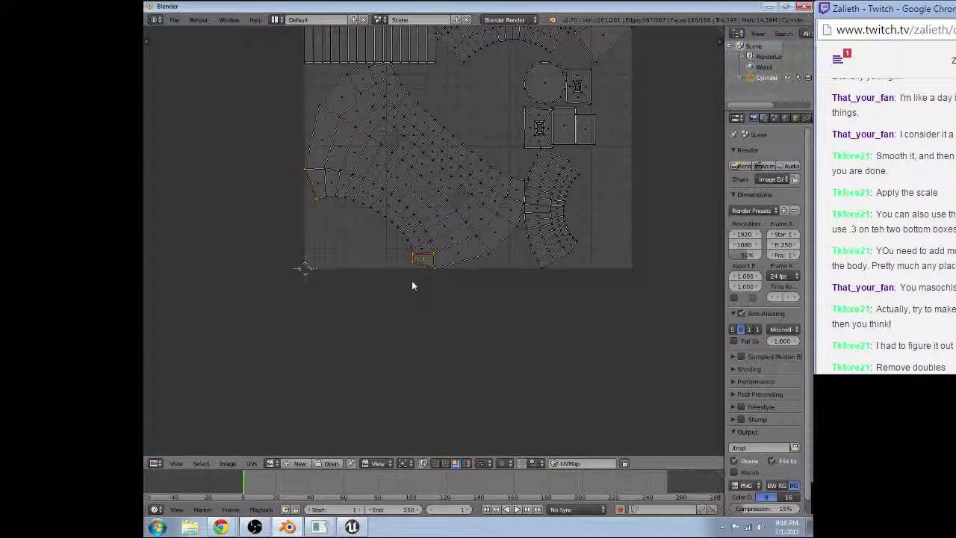
pyautogui.scroll(-2, 412, 280)
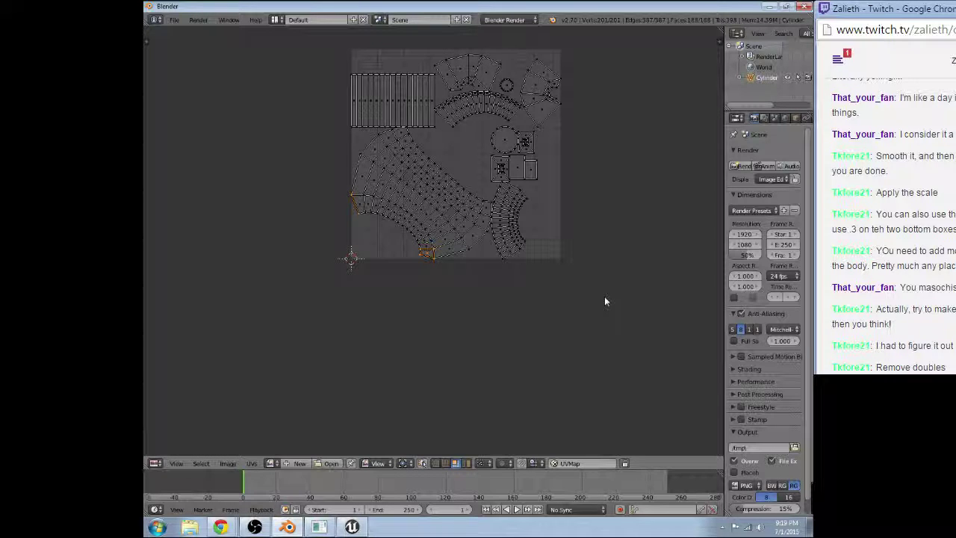
# Step: Move the striped rectangular UV island and the neighbouring fan-shaped island up against the upper edge of the UV square
pyautogui.scroll(3, 604, 296)
pyautogui.moveTo(480, 141); pyautogui.dragTo(476, 301, button='middle')
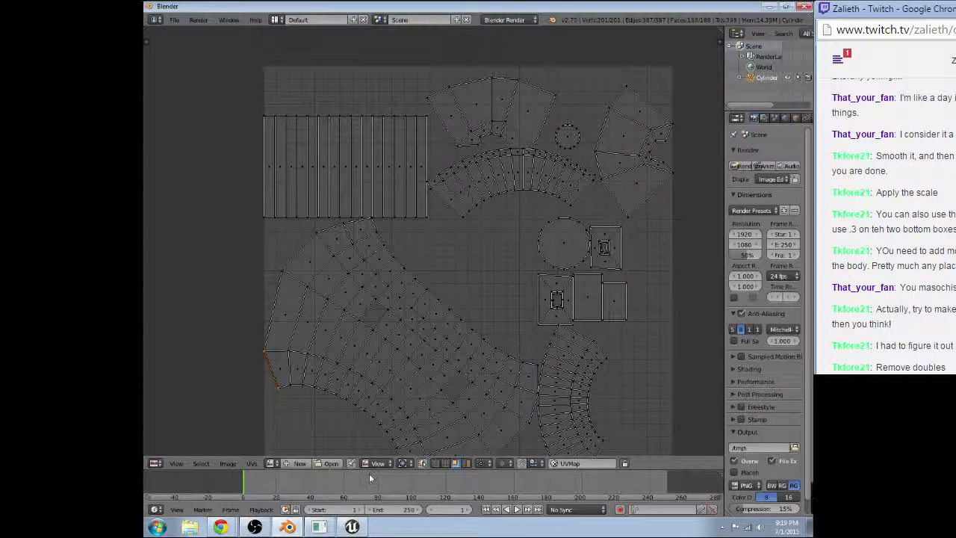
pyautogui.press('l')
pyautogui.press('g')
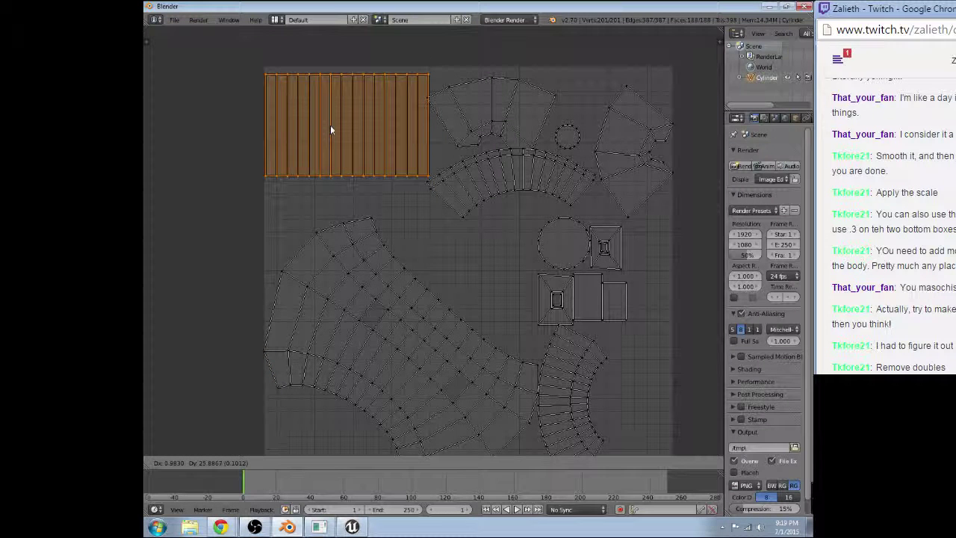
pyautogui.click(332, 124)
pyautogui.rightClick(471, 113)
pyautogui.press('g')
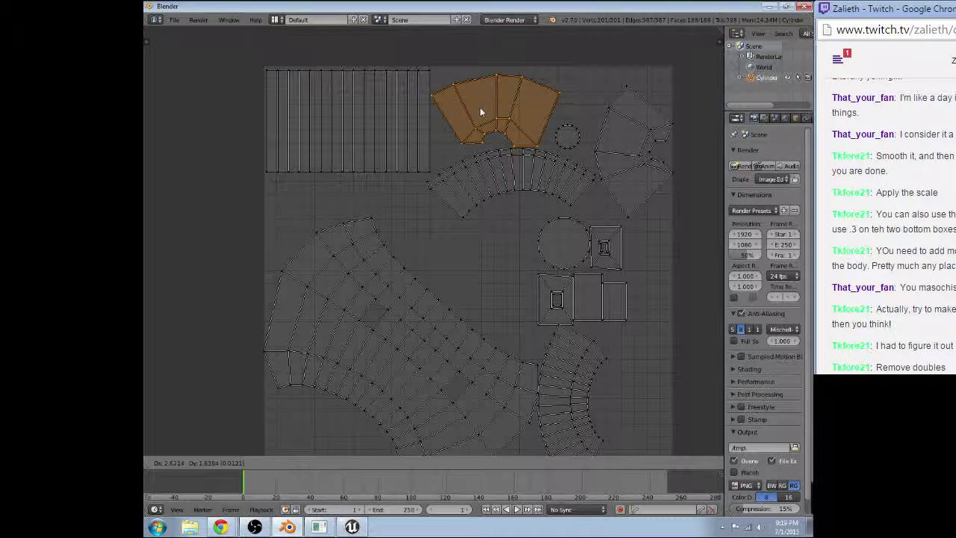
pyautogui.click(480, 107)
# Step: Nudge the wide arc island up beneath the fan-shaped island and shift the small circle island slightly closer to them
pyautogui.rightClick(489, 179)
pyautogui.press('g')
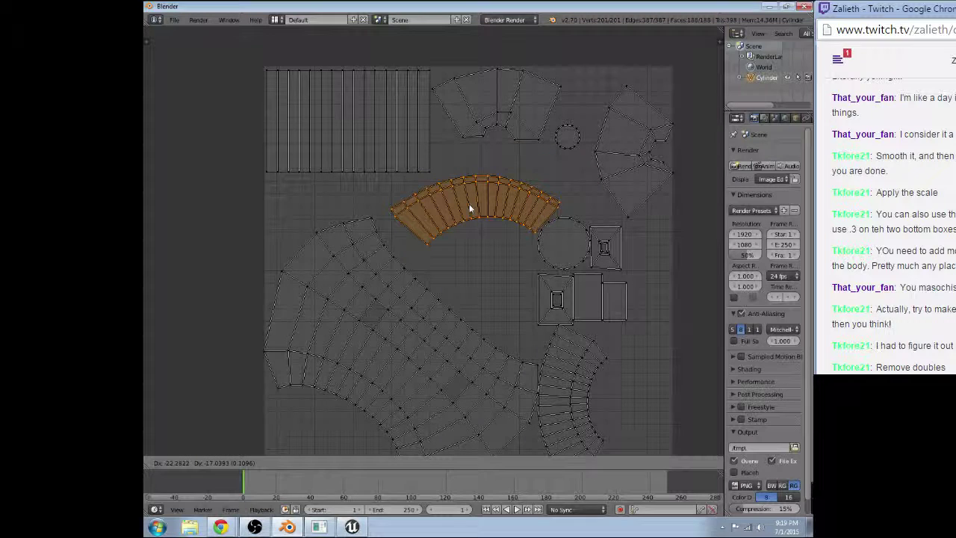
pyautogui.click(510, 170)
pyautogui.rightClick(558, 138)
pyautogui.press('a')
pyautogui.press('g')
pyautogui.click(552, 136)
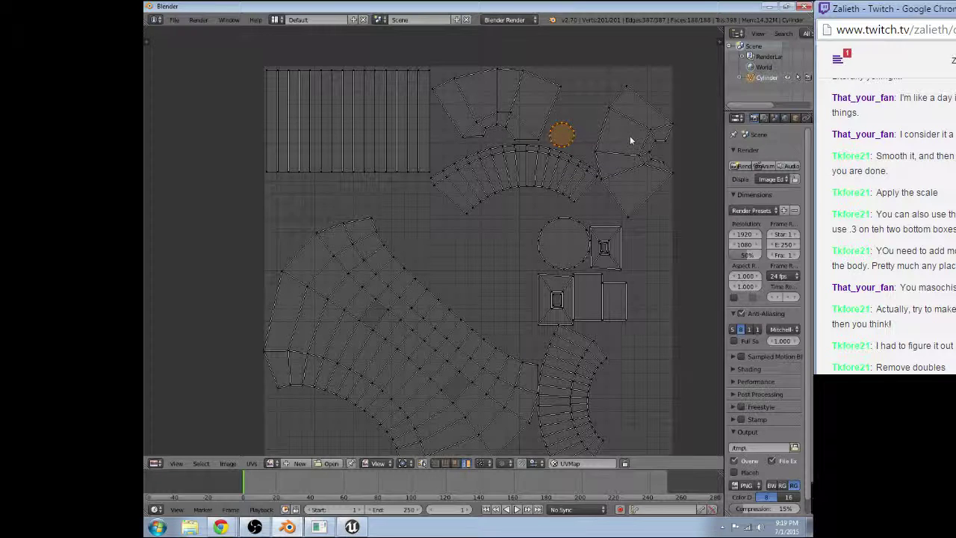
# Step: Move the larger inset square island under the arc and the large circle island into the large body island's concave side
pyautogui.press('l')
pyautogui.press('g')
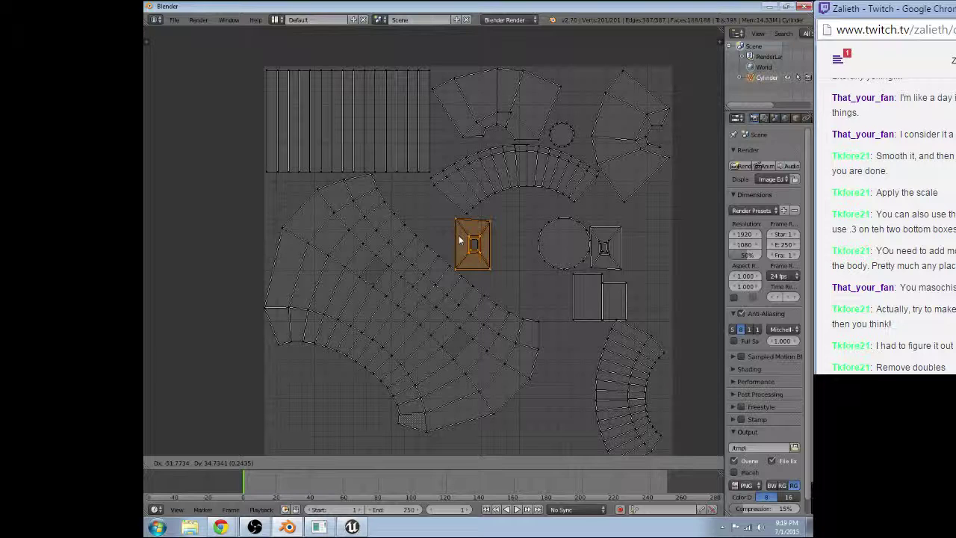
pyautogui.click(506, 219)
pyautogui.press('l')
pyautogui.press('g')
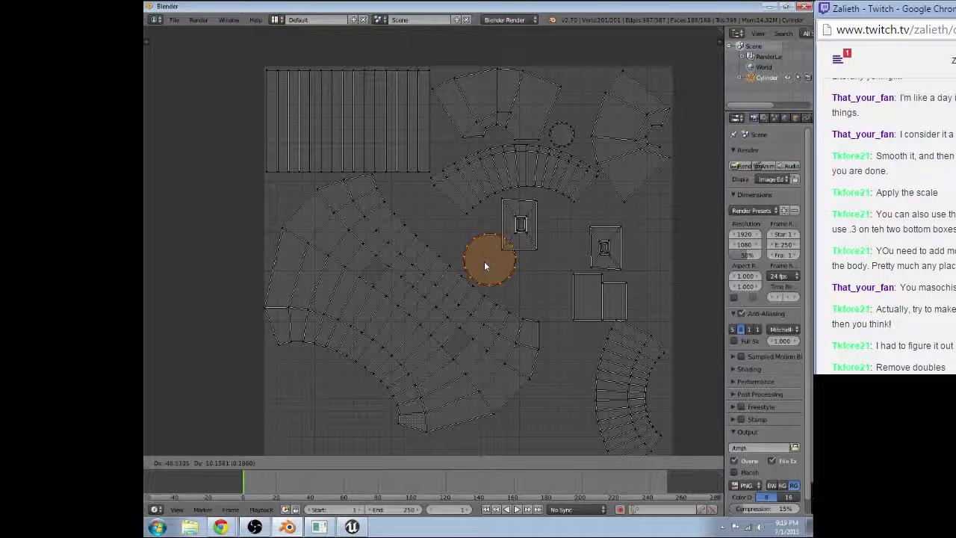
pyautogui.click(475, 252)
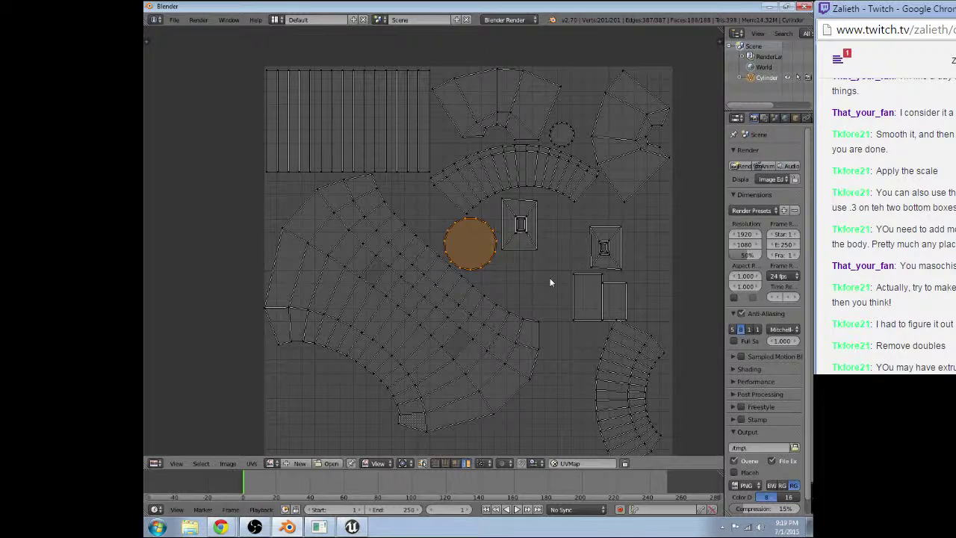
# Step: Pack the two plain rectangular islands around the inset square island and move the smaller inset square up beside them
pyautogui.rightClick(588, 298)
pyautogui.press('g')
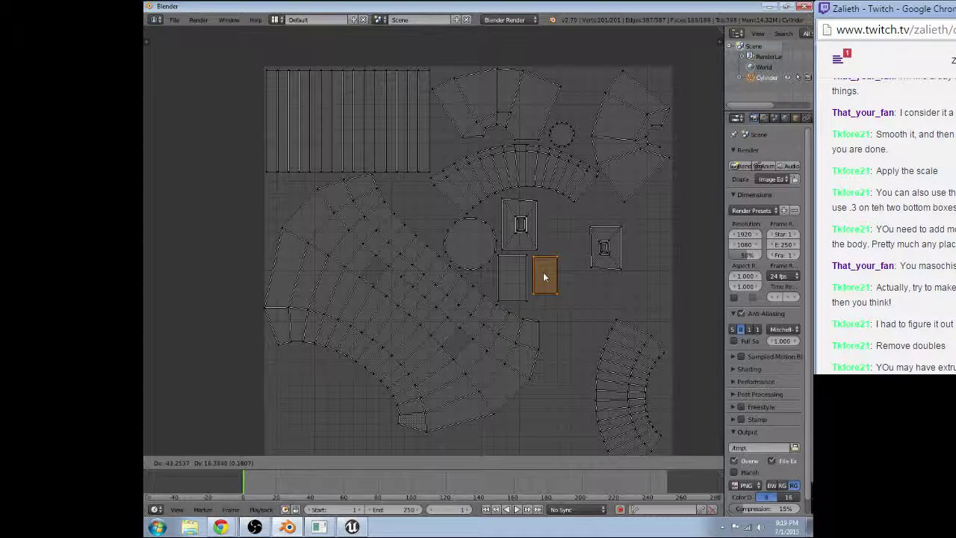
pyautogui.click(549, 213)
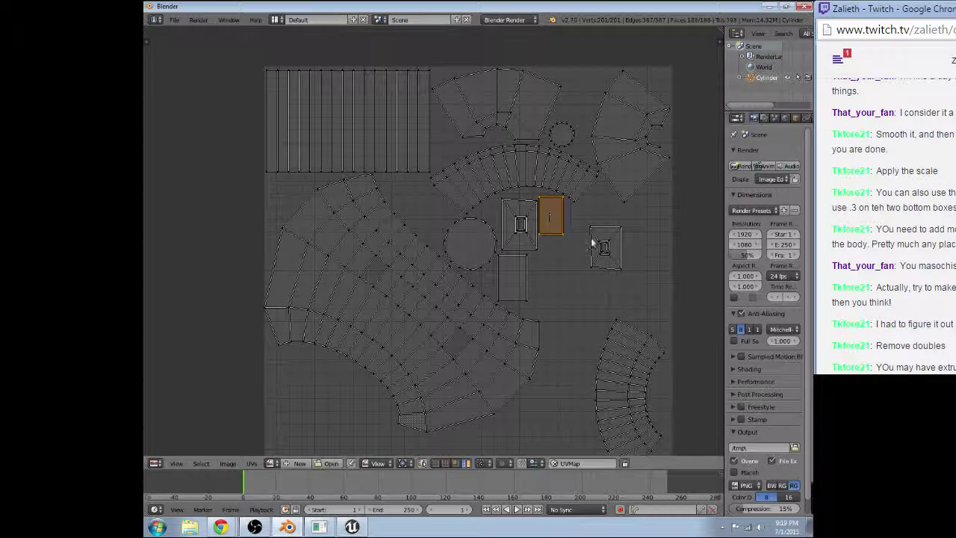
pyautogui.moveTo(609, 236); pyautogui.dragTo(605, 203, button='right')
pyautogui.click(605, 202)
# Step: Move the vertical curved strip island close against the outer end of the large body island and check the layout's spacing
pyautogui.moveTo(608, 333); pyautogui.dragTo(571, 256, button='right')
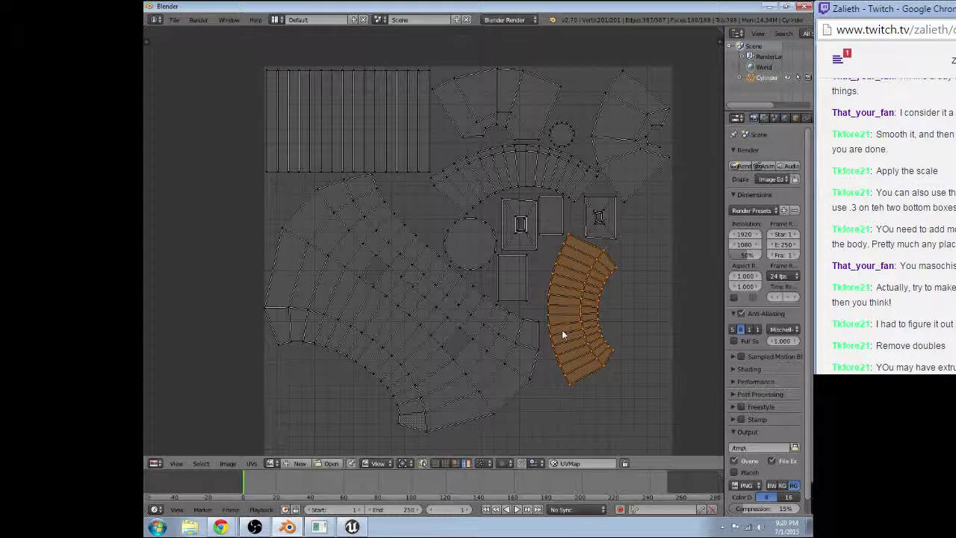
pyautogui.moveTo(562, 329); pyautogui.dragTo(553, 331, button='right')
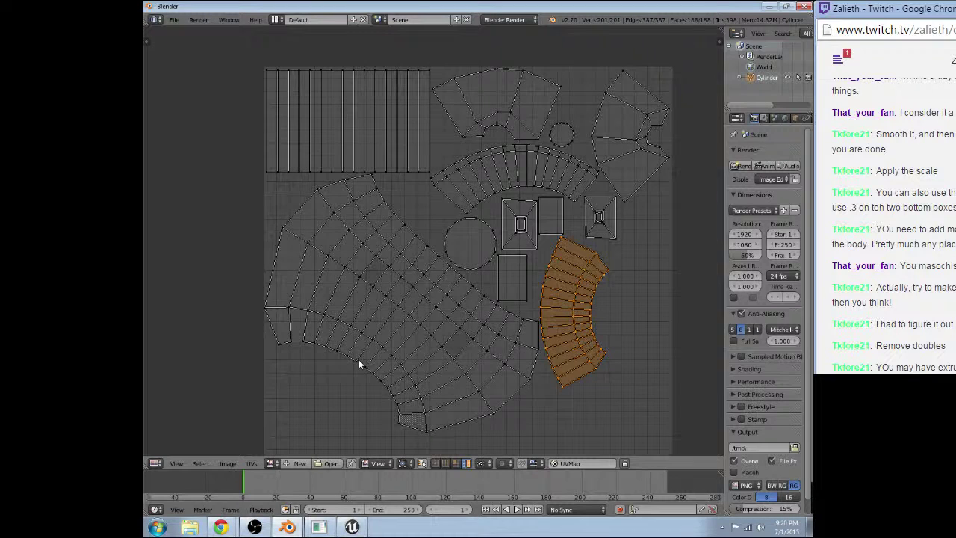
pyautogui.scroll(5, 358, 359)
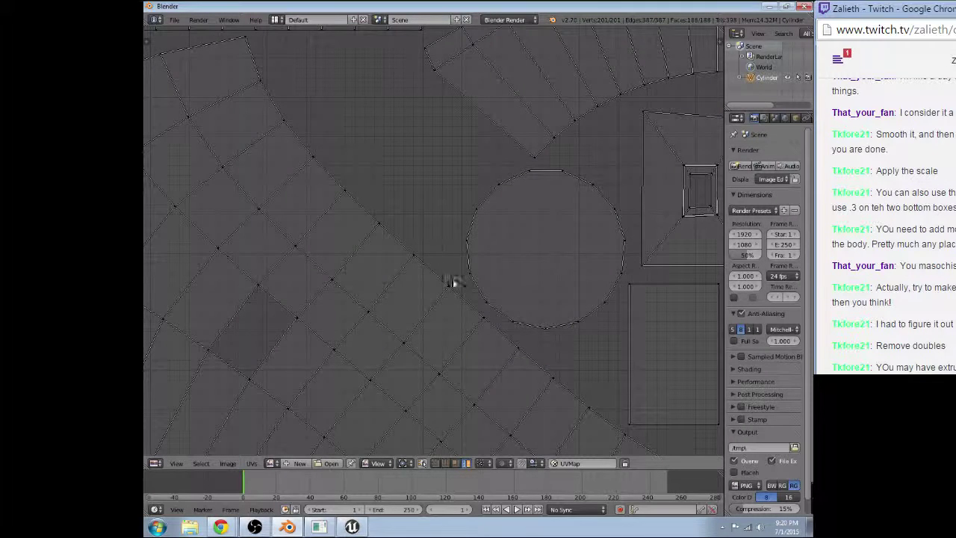
pyautogui.scroll(-7, 437, 283)
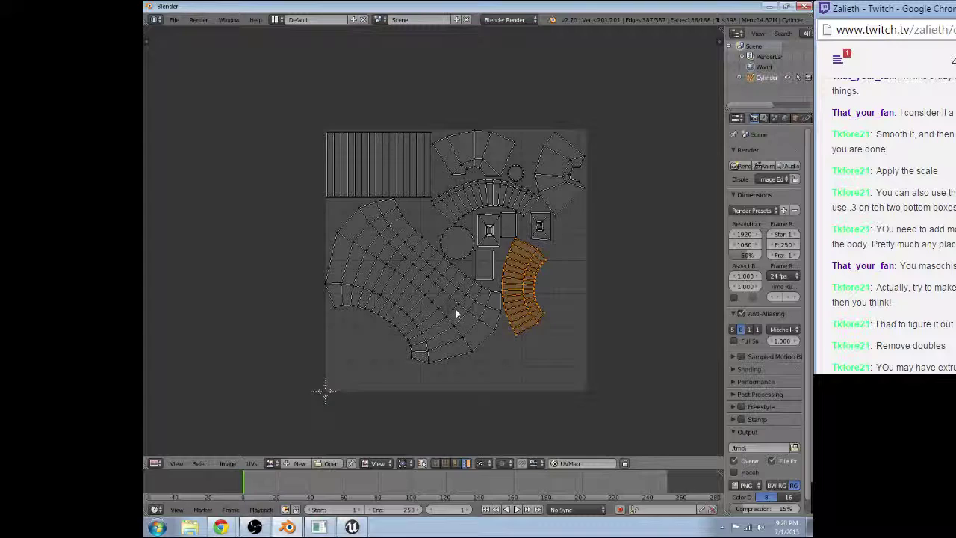
# Step: Select all the UV islands and return to the 3D View with the whole model in sight
pyautogui.press('a')
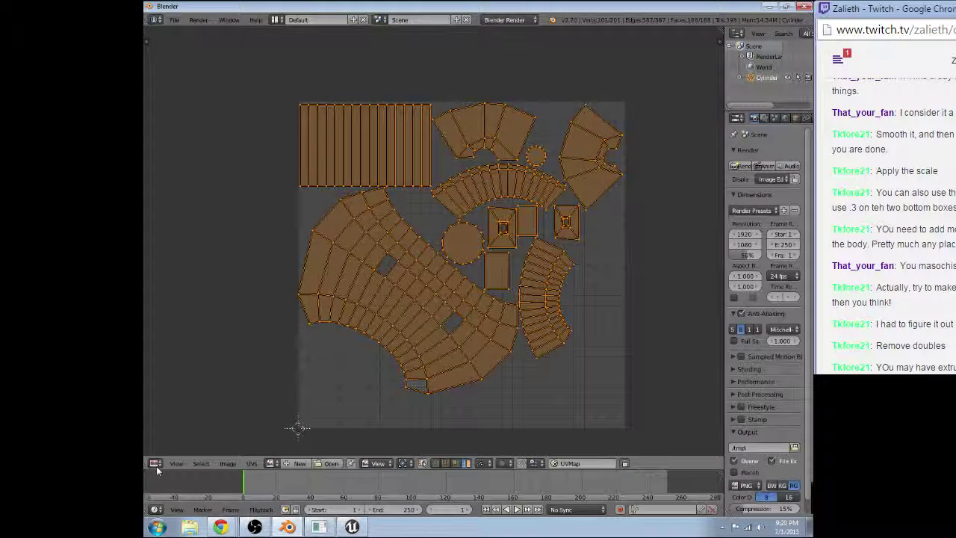
pyautogui.click(155, 463)
pyautogui.click(182, 448)
pyautogui.scroll(-8, 324, 213)
pyautogui.moveTo(403, 172); pyautogui.dragTo(409, 217, button='middle')
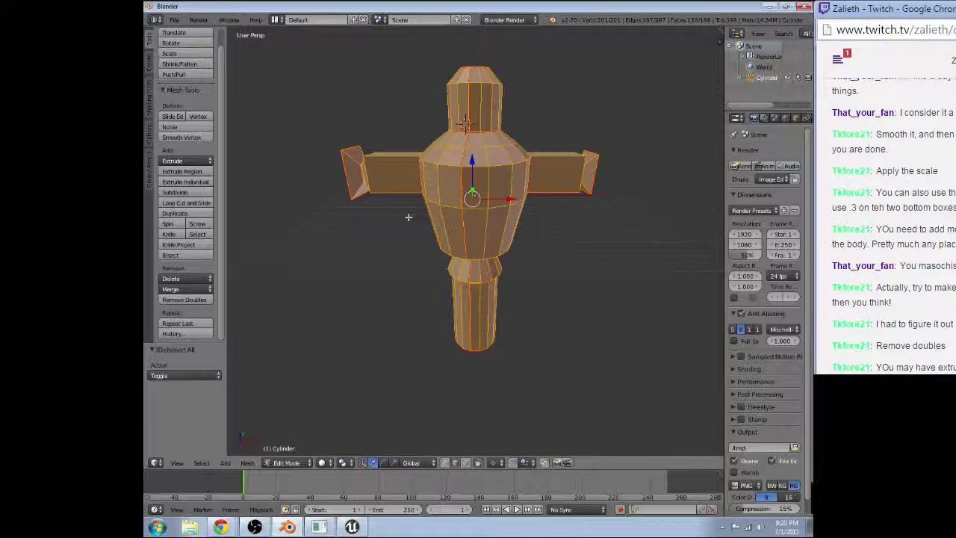
pyautogui.click(174, 19)
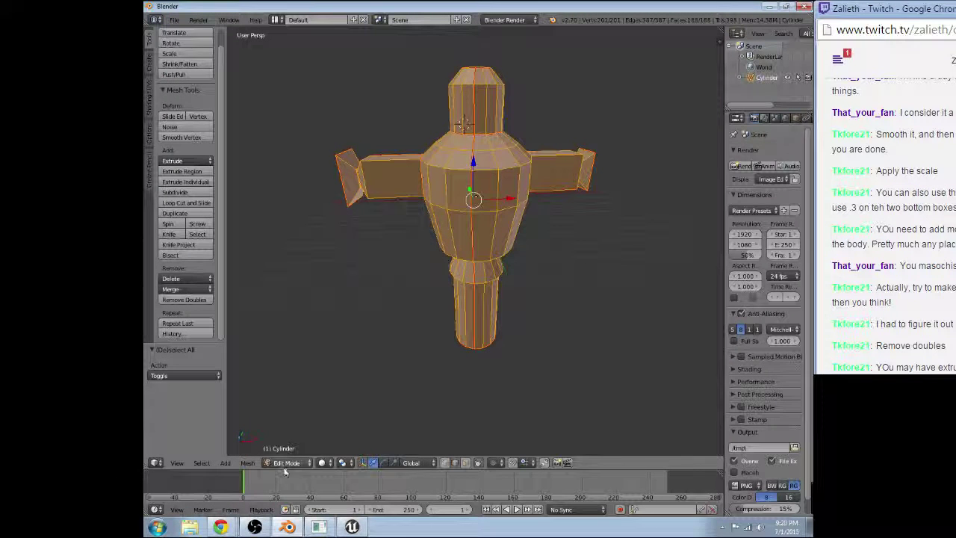
# Step: Set the scene units to Metric and show the cylinder's transform and dimension values in Object Mode
pyautogui.press('Tab')
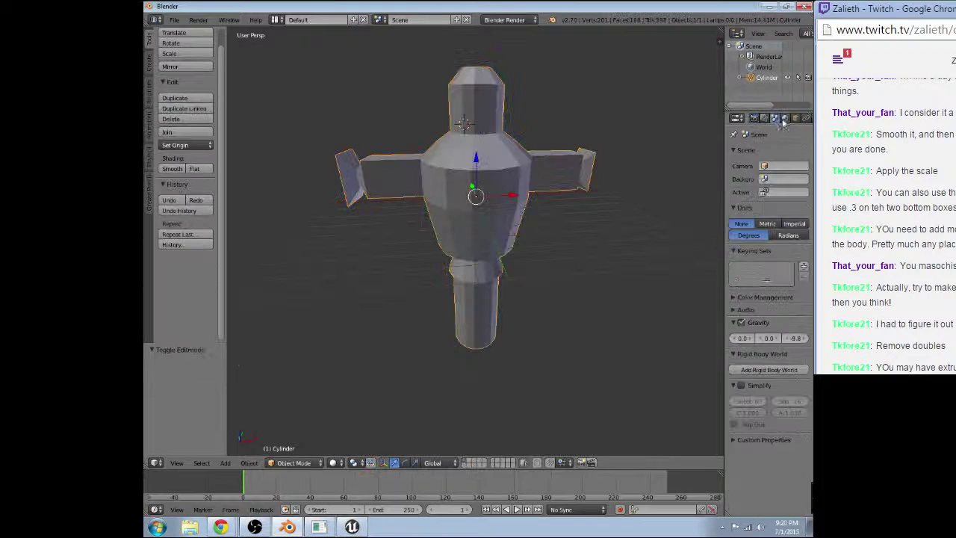
pyautogui.click(784, 118)
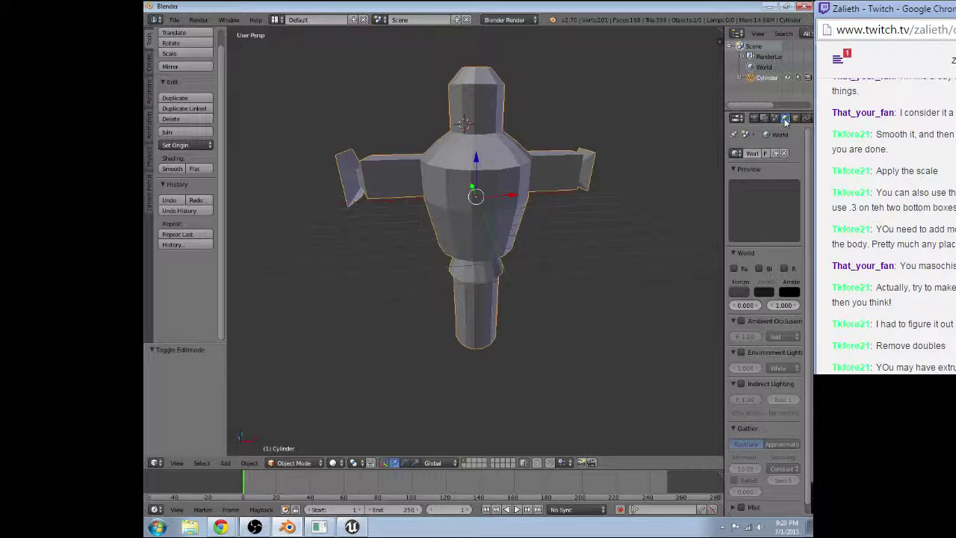
pyautogui.click(774, 118)
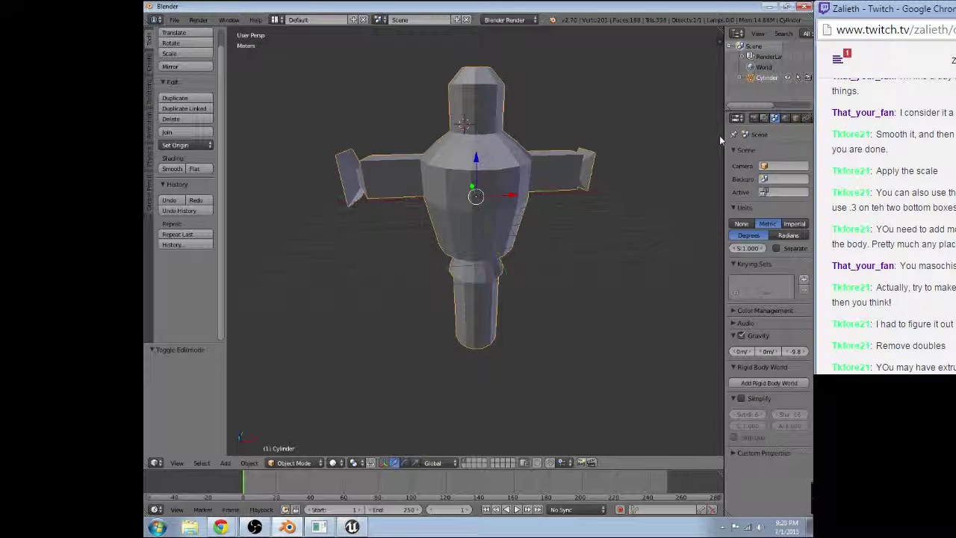
pyautogui.press('n')
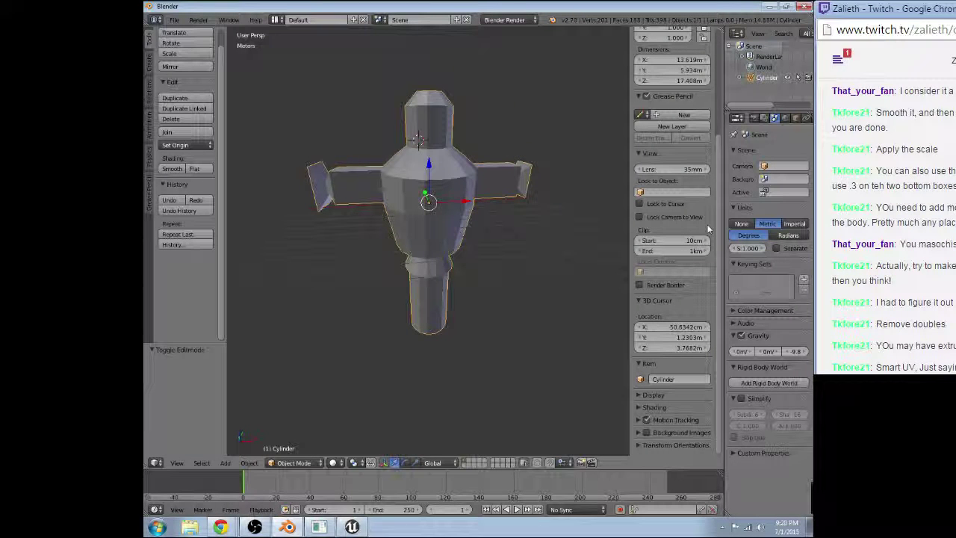
pyautogui.scroll(2, 672, 320)
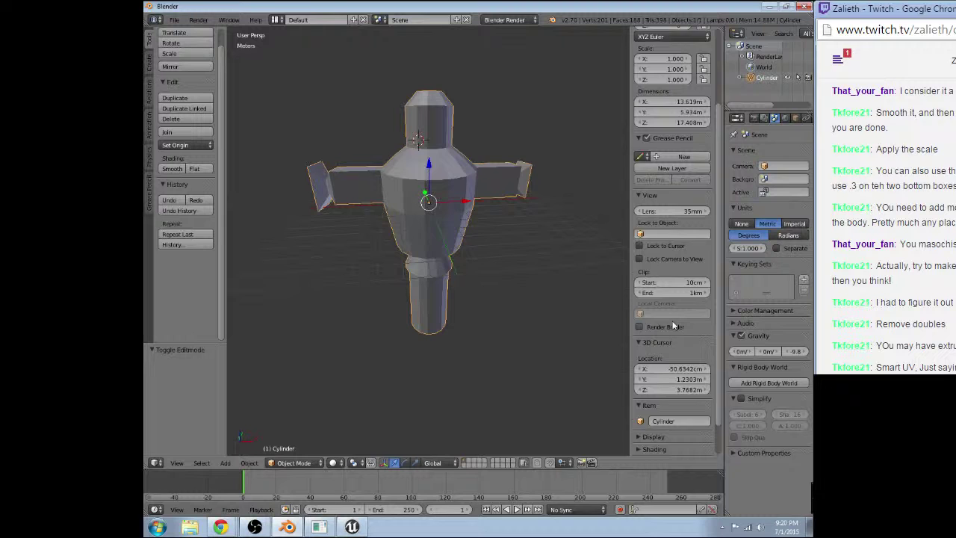
pyautogui.scroll(4, 672, 326)
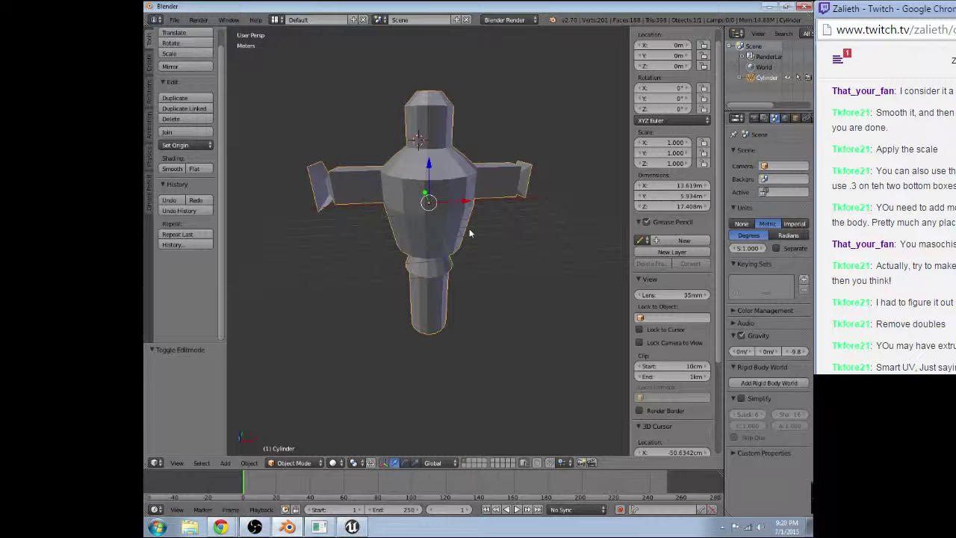
# Step: Try to scale the whole mesh down in Edit Mode, entering a factor of 0.05, and undo the resize
pyautogui.press('Tab')
pyautogui.write('s.05')
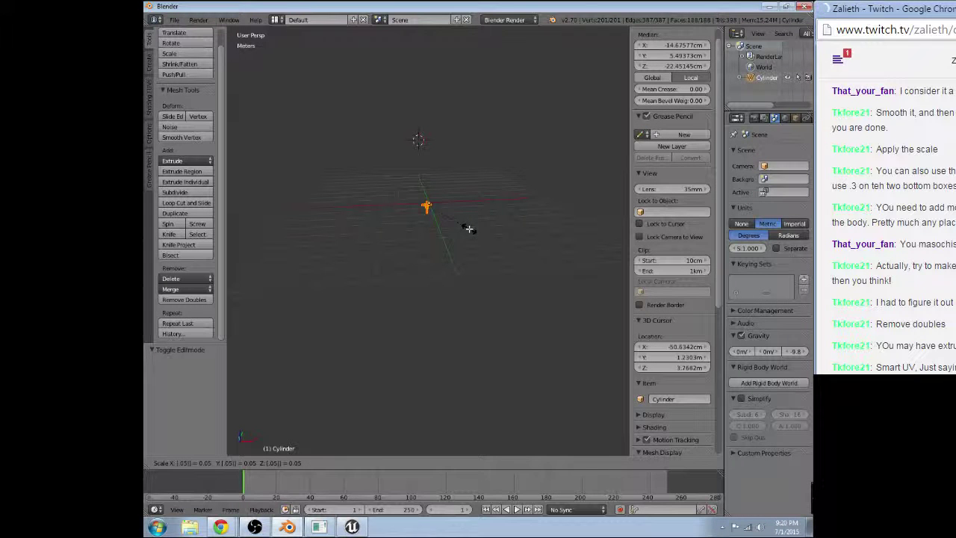
pyautogui.press('Return')
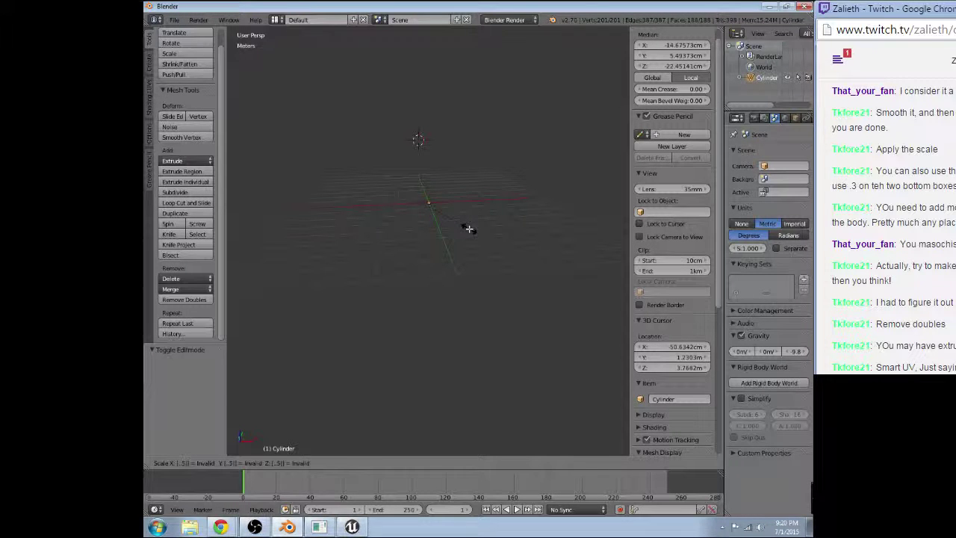
pyautogui.scroll(-2, 467, 192)
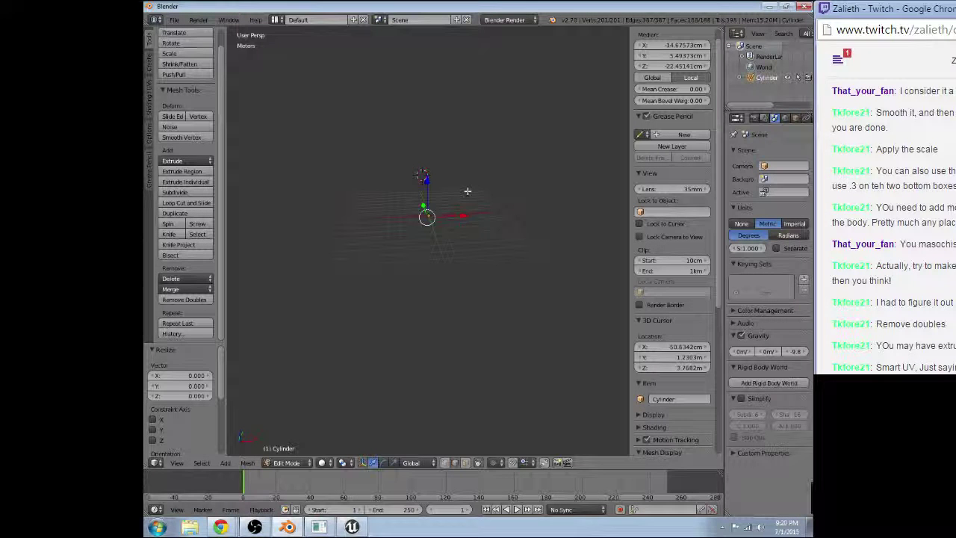
pyautogui.moveTo(467, 192); pyautogui.dragTo(456, 218, button='middle')
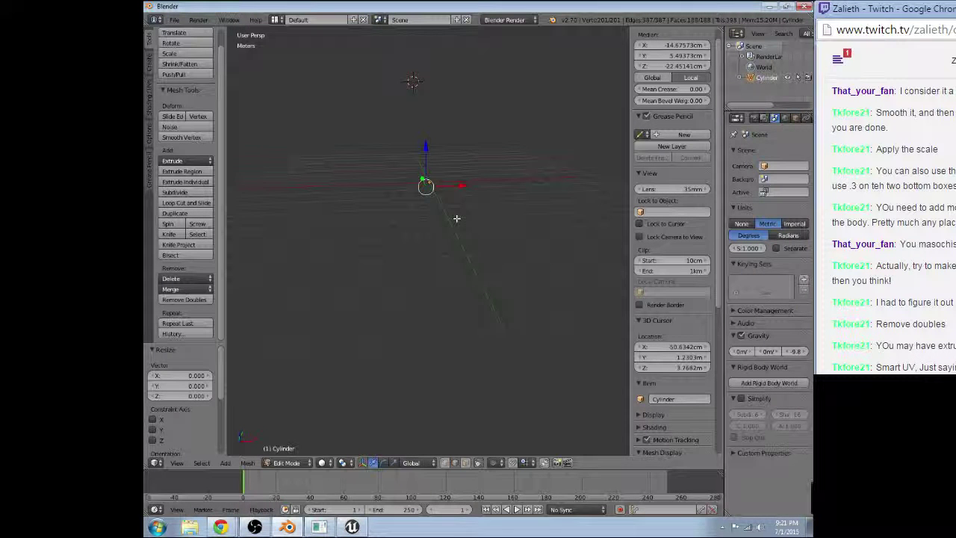
pyautogui.hotkey('alt', 'h')
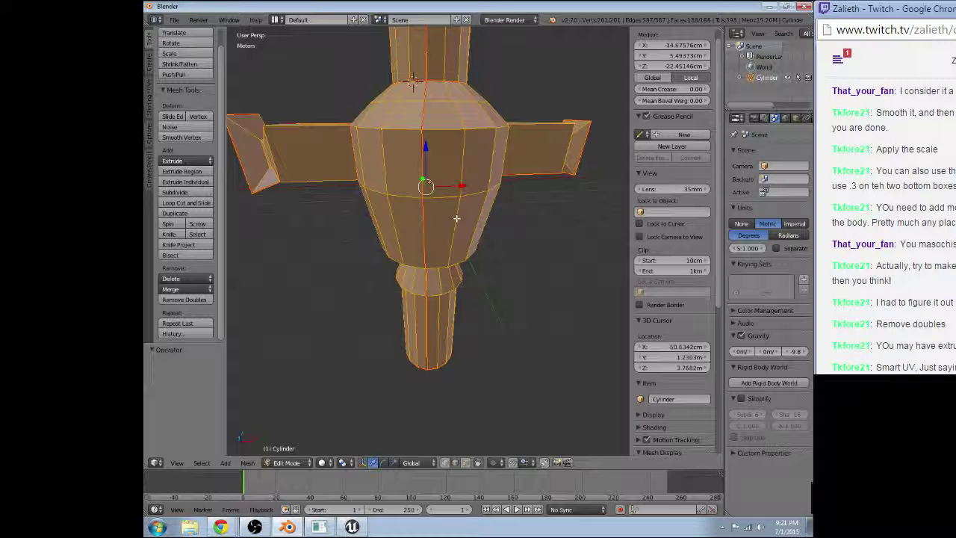
# Step: Scale the whole mesh by 0.5 in Edit Mode, keeping everything selected
pyautogui.write('s.5')
pyautogui.press('Return')
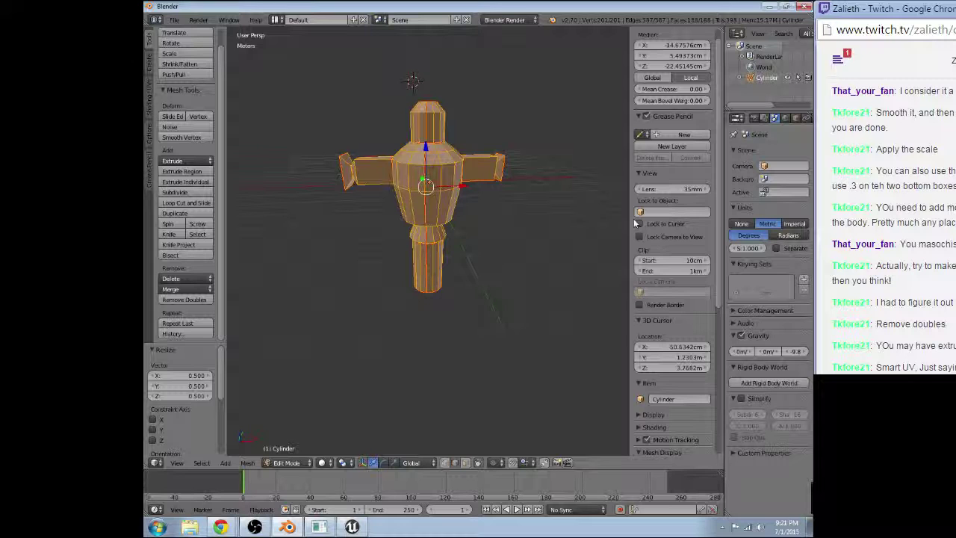
pyautogui.press('a')
pyautogui.press('a')
# Step: Return the cylinder to Object Mode and apply its scale
pyautogui.click(280, 463)
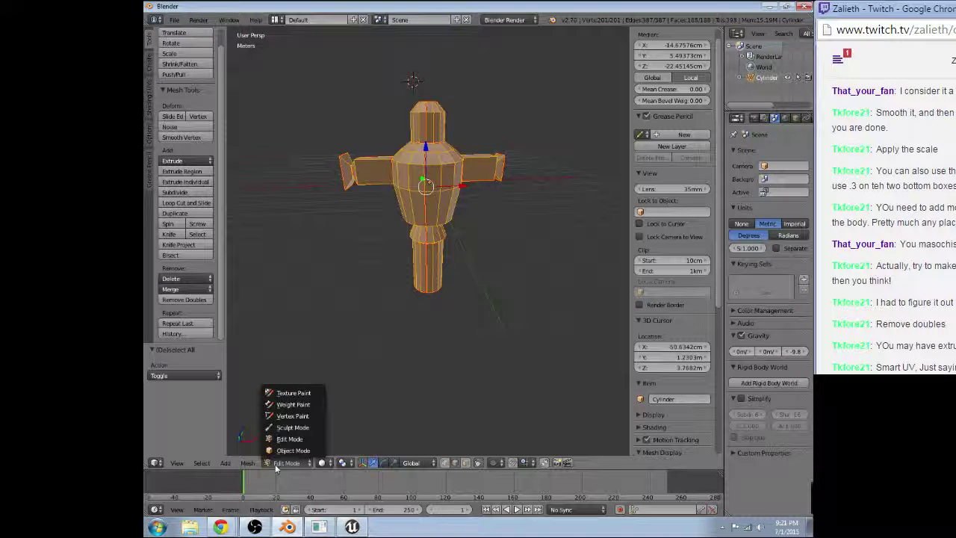
pyautogui.click(293, 450)
pyautogui.hotkey('ctrl', 'a')
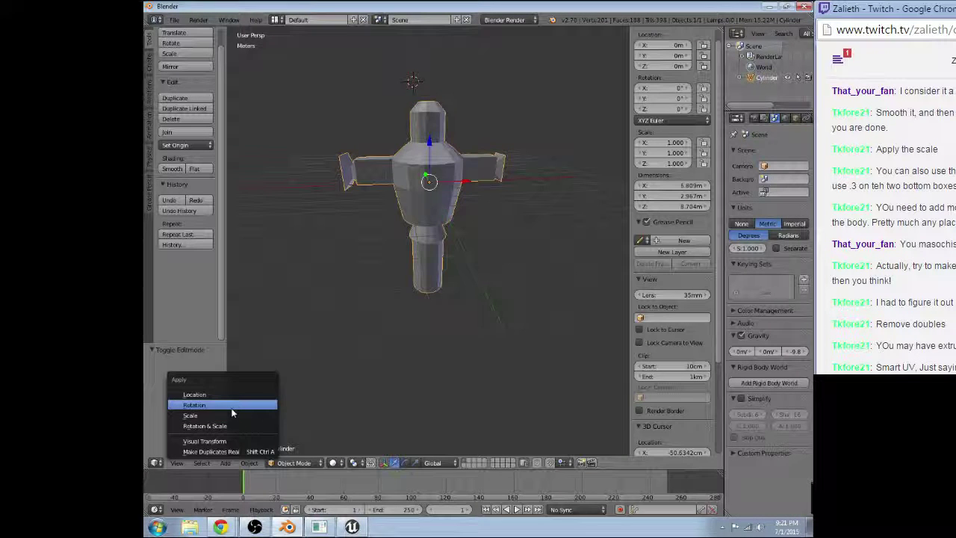
pyautogui.click(231, 415)
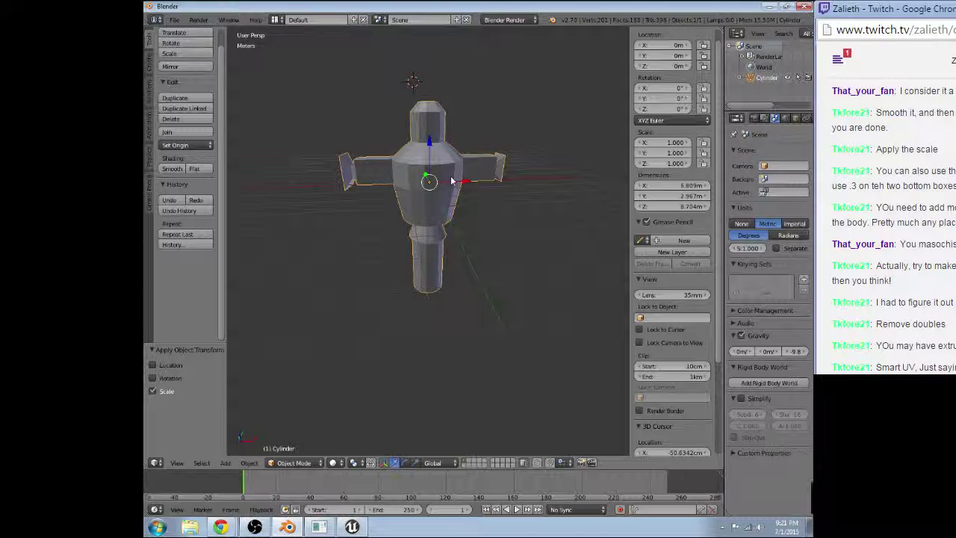
pyautogui.click(174, 20)
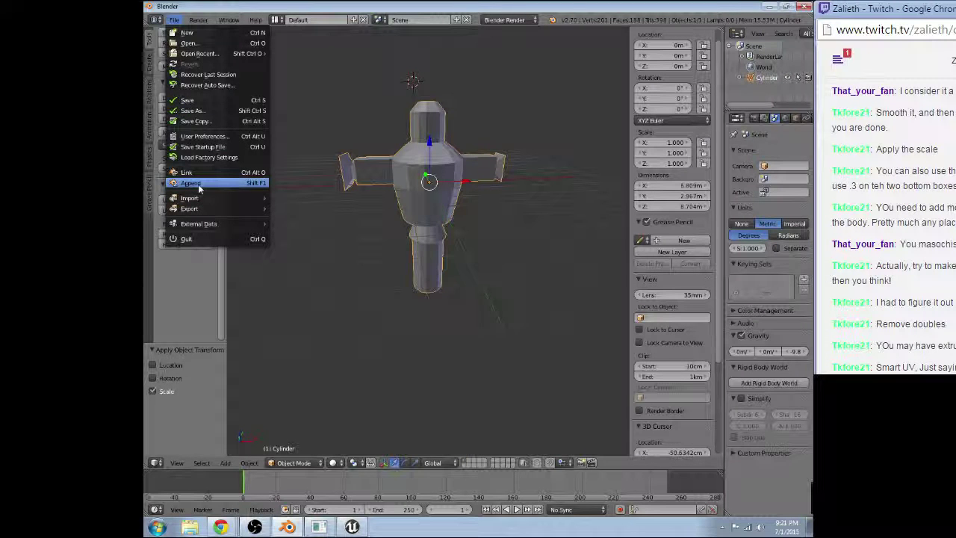
pyautogui.moveTo(196, 208)
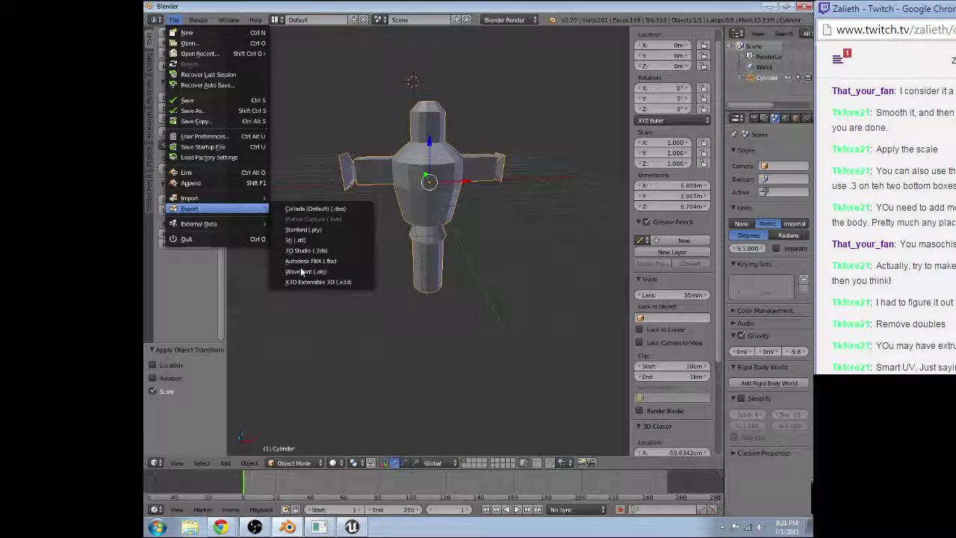
pyautogui.click(301, 272)
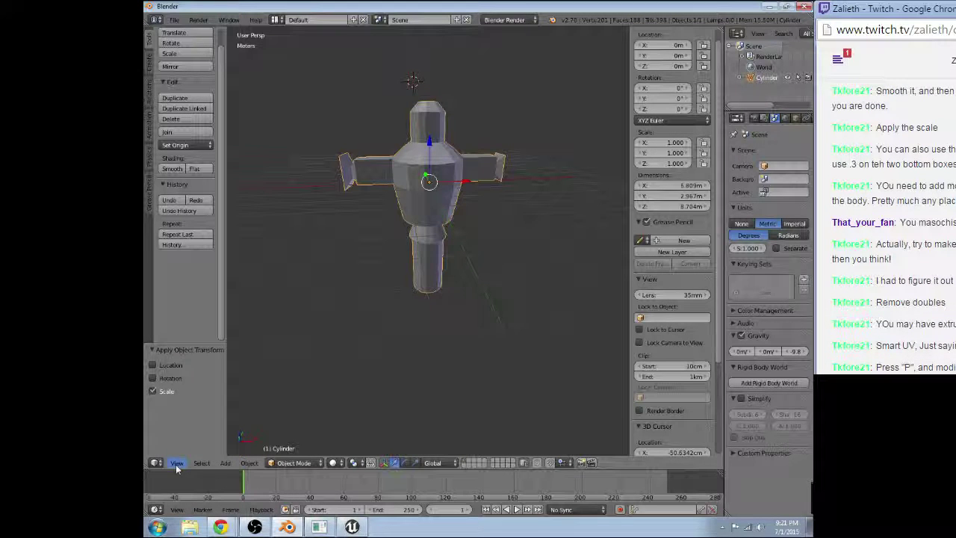
# Step: Put the cylinder in Edit Mode with the whole mesh selected and display its UV layout in the UV/Image Editor
pyautogui.hotkey('shift', 'F10')
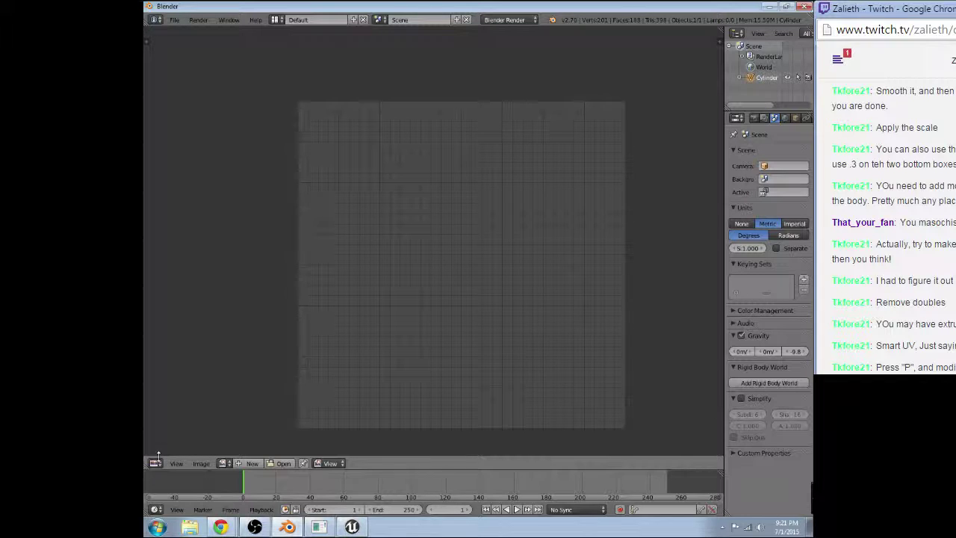
pyautogui.hotkey('shift', 'F5')
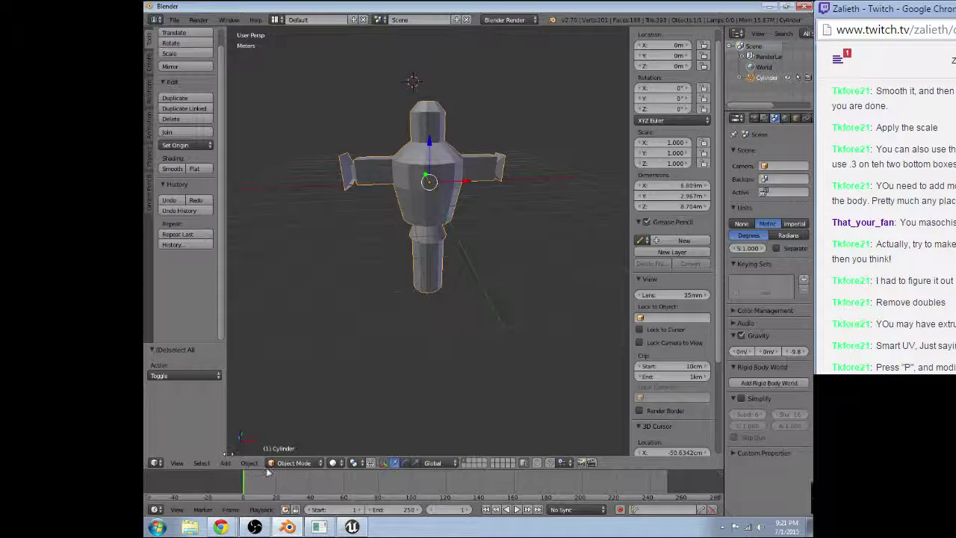
pyautogui.press('Tab')
pyautogui.click(247, 462)
pyautogui.moveTo(276, 379)
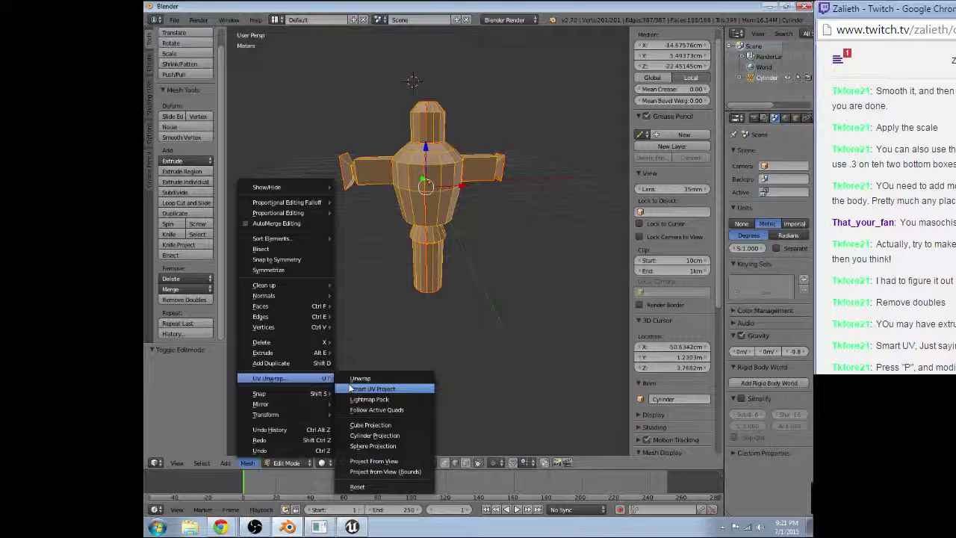
pyautogui.click(156, 463)
pyautogui.click(189, 382)
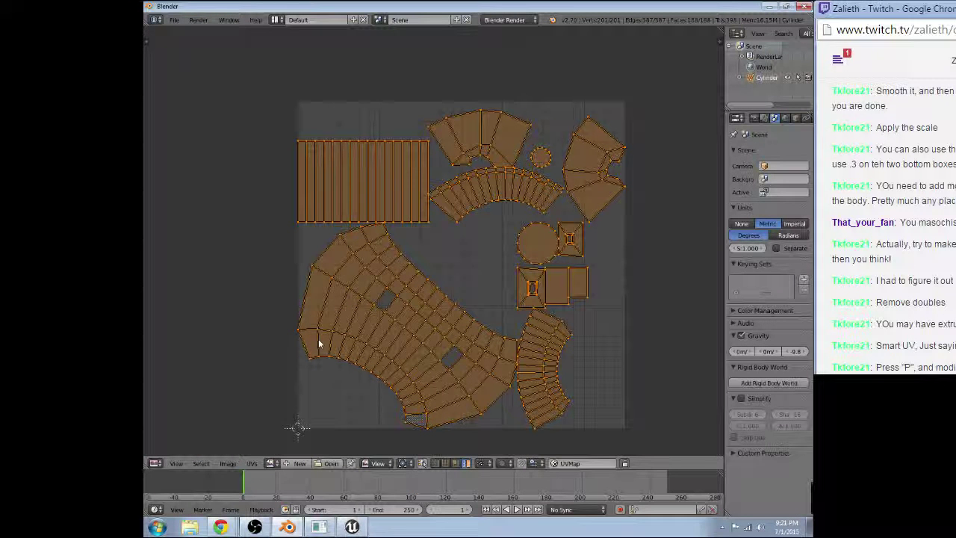
# Step: Pin all the UV vertices and enable proportional editing, selecting the vertical curved strip and the fan-shaped island in turn
pyautogui.click(445, 273)
pyautogui.press('p')
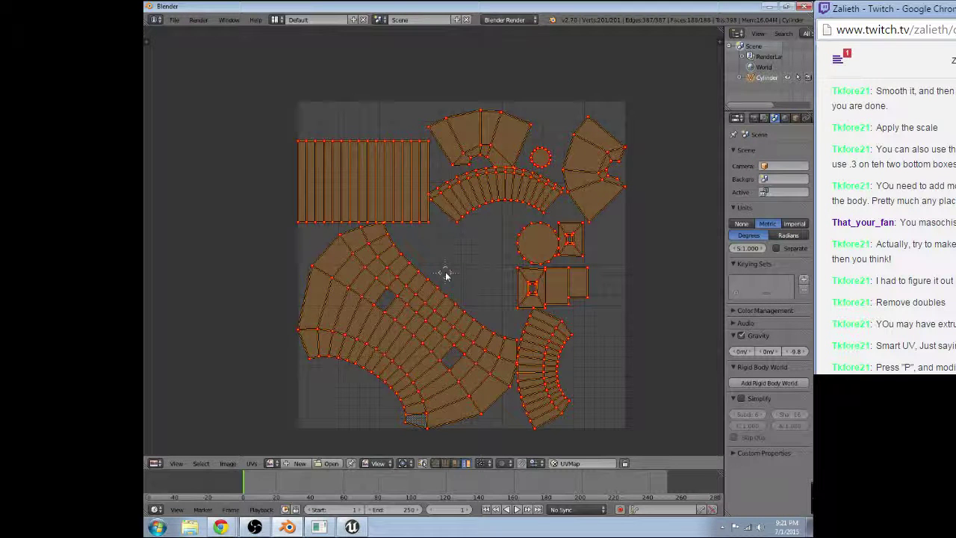
pyautogui.press('o')
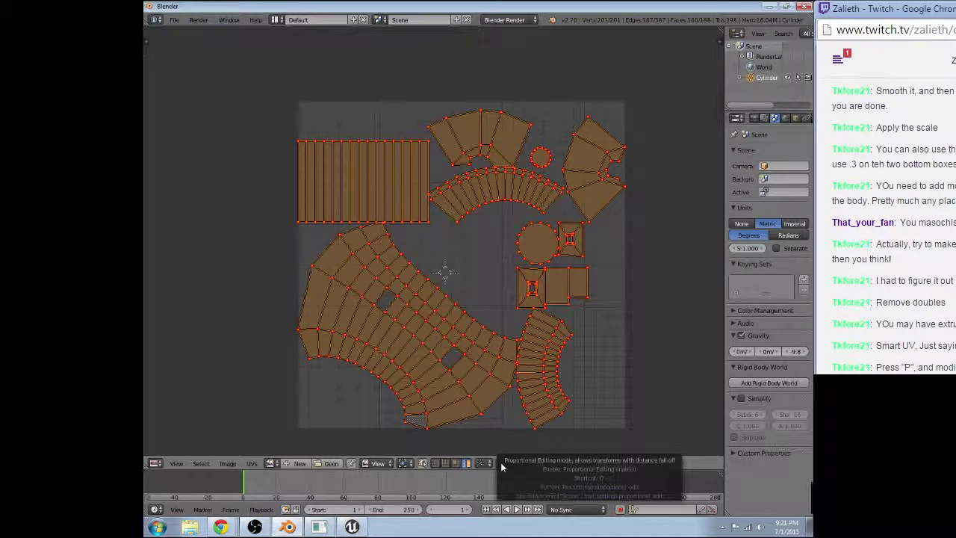
pyautogui.rightClick(563, 383)
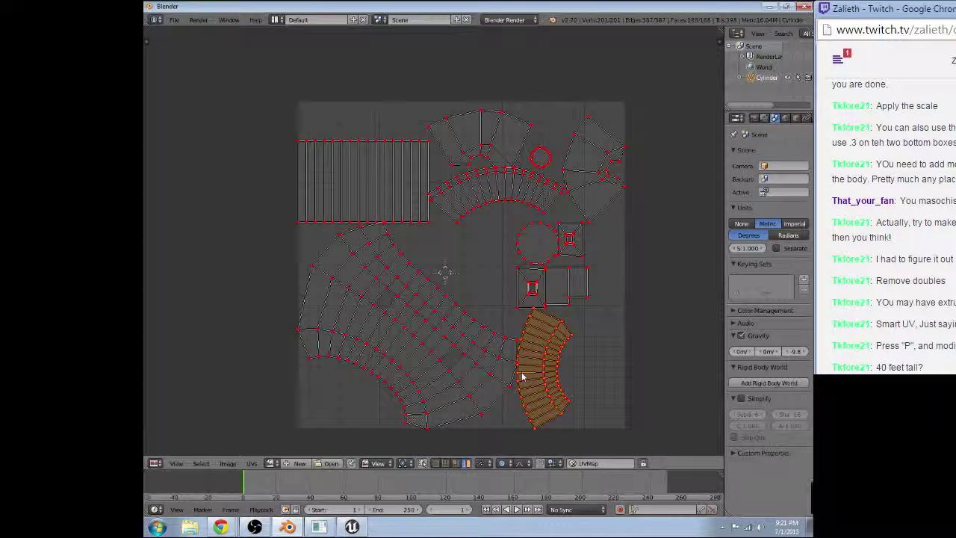
pyautogui.rightClick(595, 148)
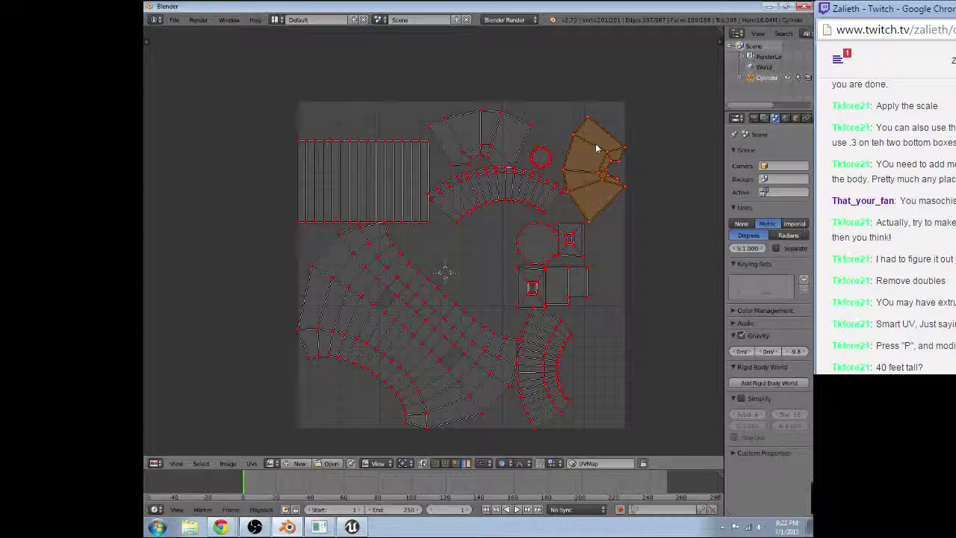
# Step: Return to the 3D View and look through its view, 3D cursor and display settings
pyautogui.click(155, 463)
pyautogui.click(178, 446)
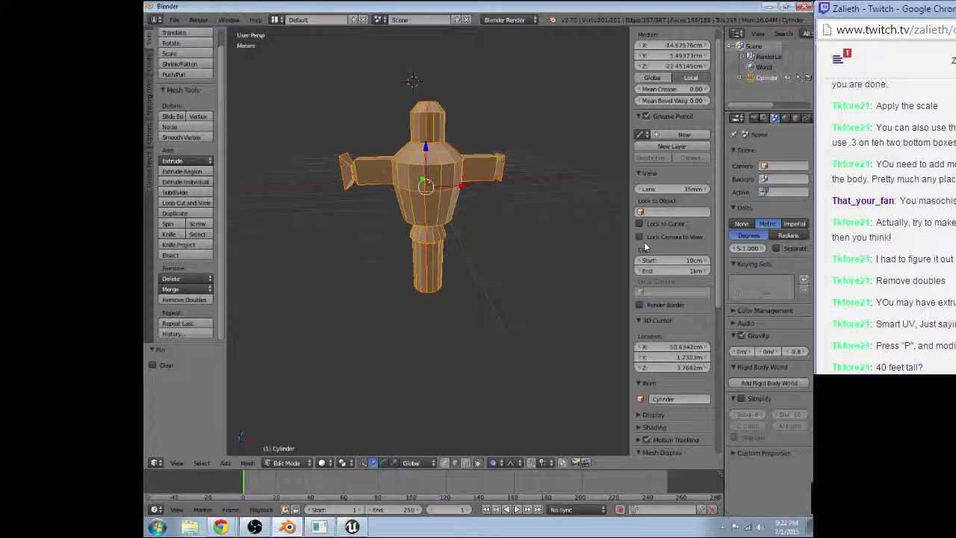
pyautogui.scroll(1, 647, 248)
pyautogui.click(650, 186)
pyautogui.click(657, 199)
pyautogui.click(655, 200)
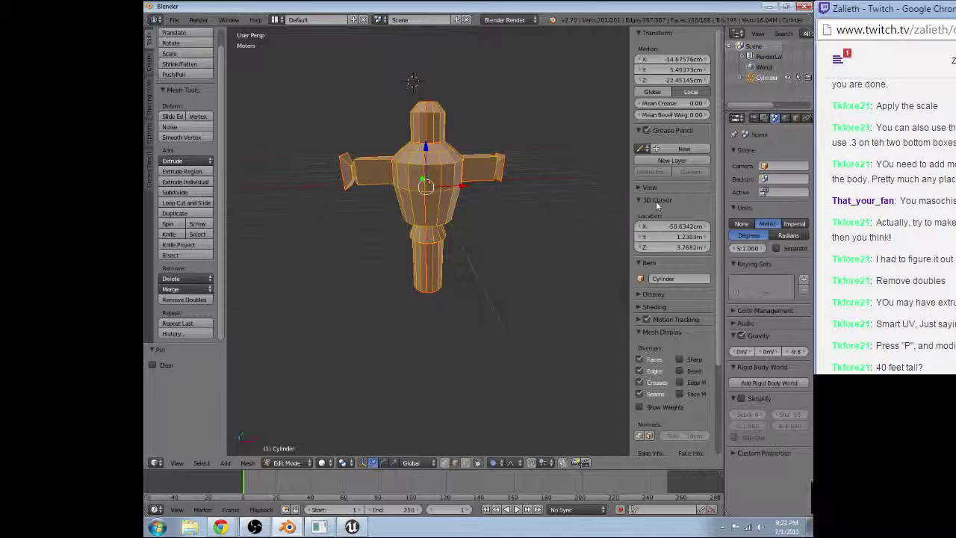
pyautogui.click(652, 187)
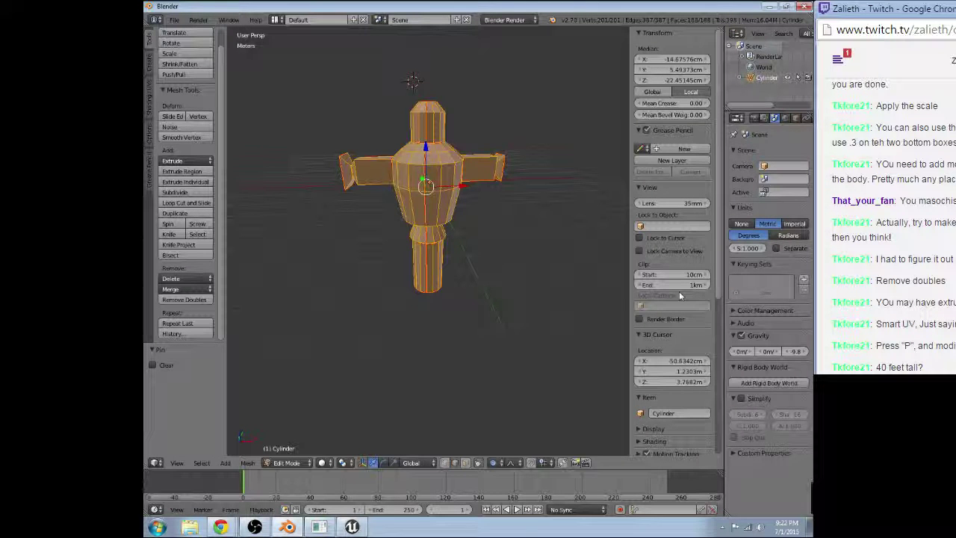
pyautogui.scroll(-5, 678, 292)
pyautogui.click(654, 279)
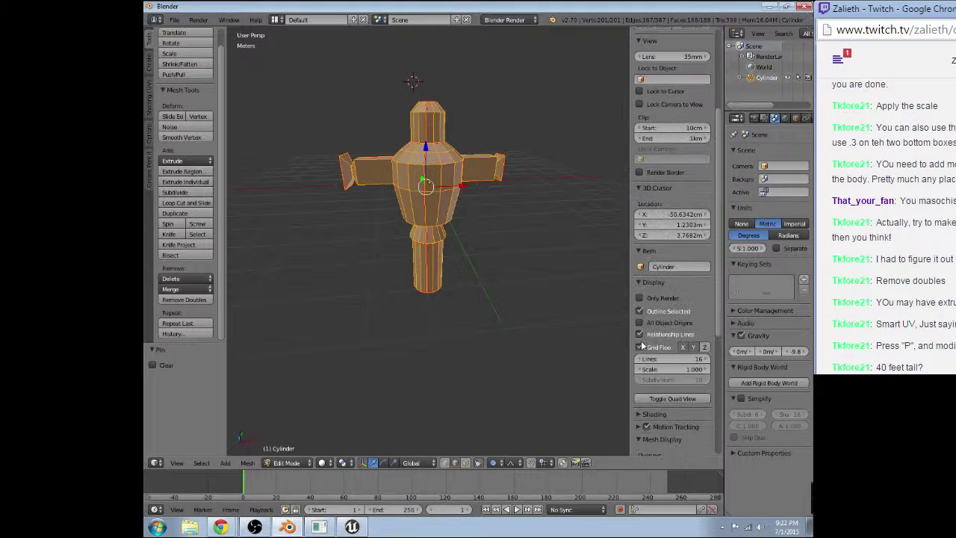
pyautogui.scroll(5, 653, 352)
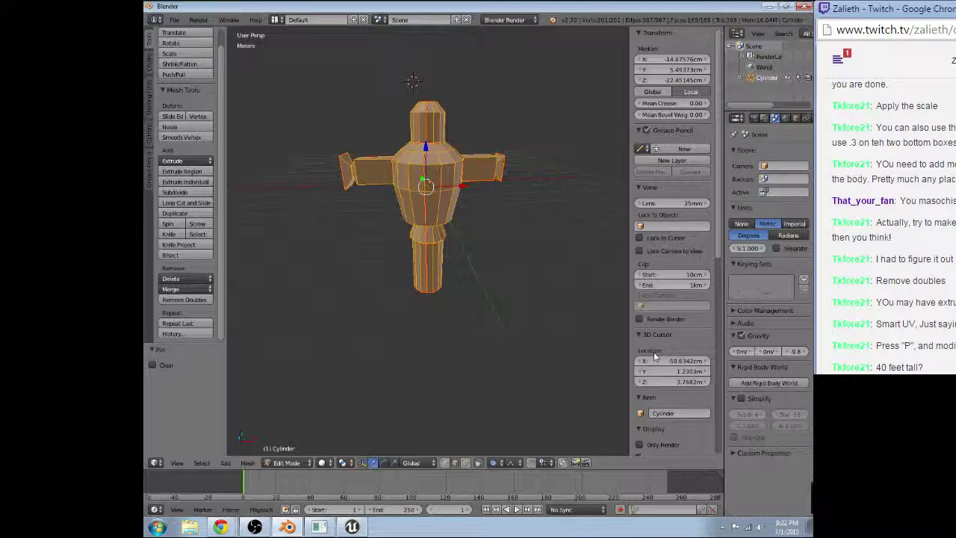
# Step: Switch to Object Mode and check the cylinder's dimensions in Imperial units before restoring Metric
pyautogui.click(293, 462)
pyautogui.click(288, 450)
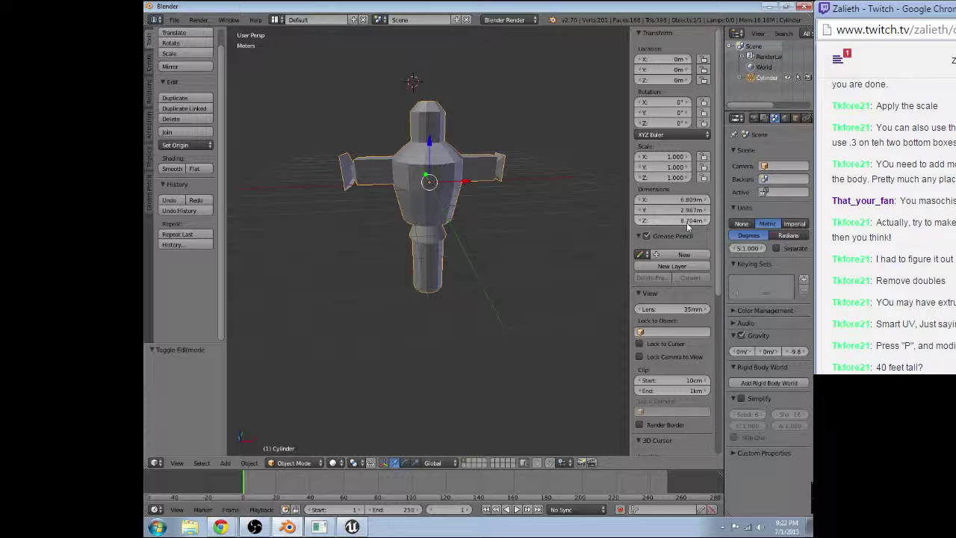
pyautogui.click(794, 223)
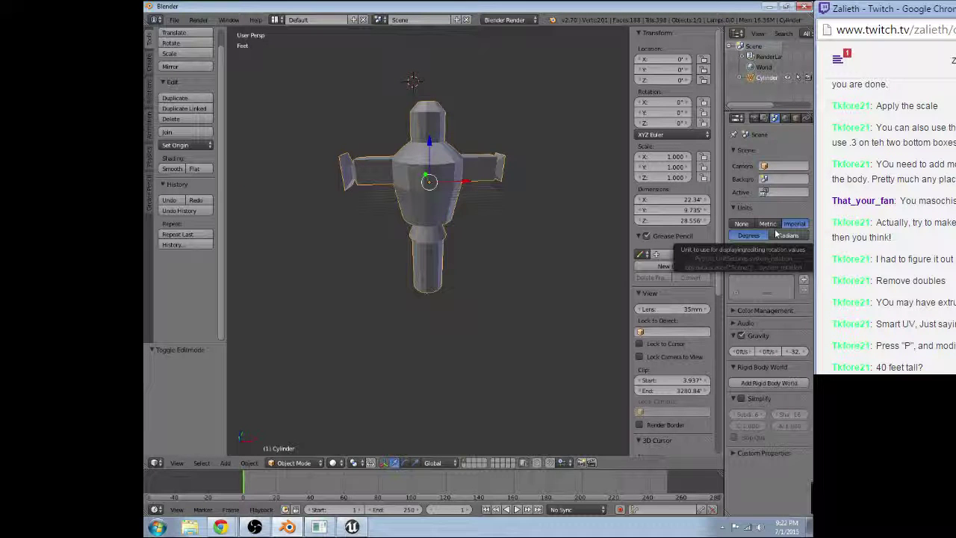
pyautogui.click(768, 224)
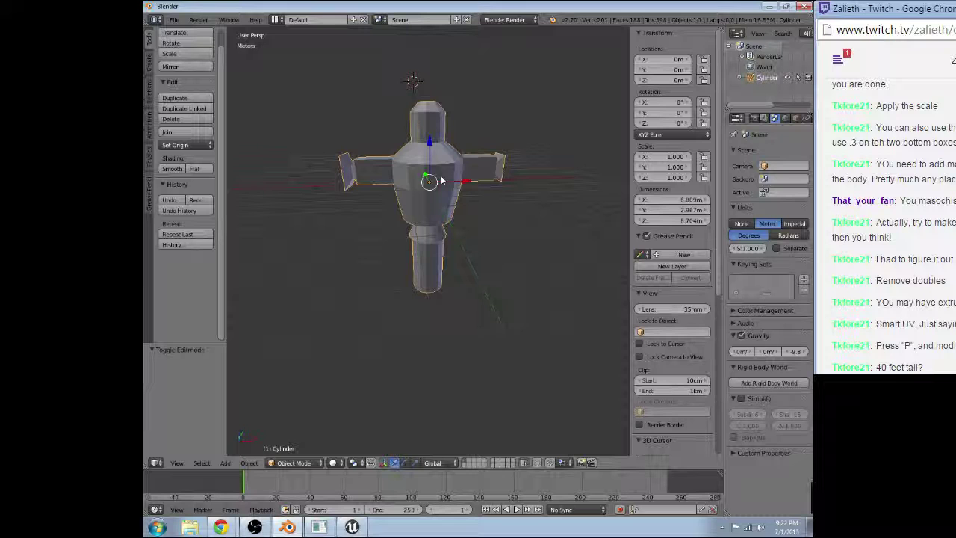
# Step: Scale the cylinder uniformly by 0.1 and check its dimensions in Imperial units before restoring Metric
pyautogui.press('s')
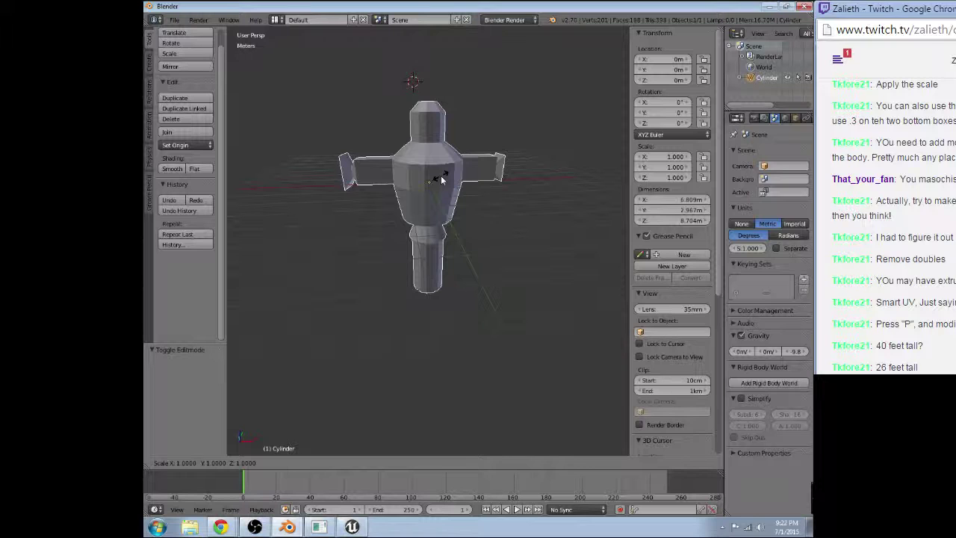
pyautogui.write('.5')
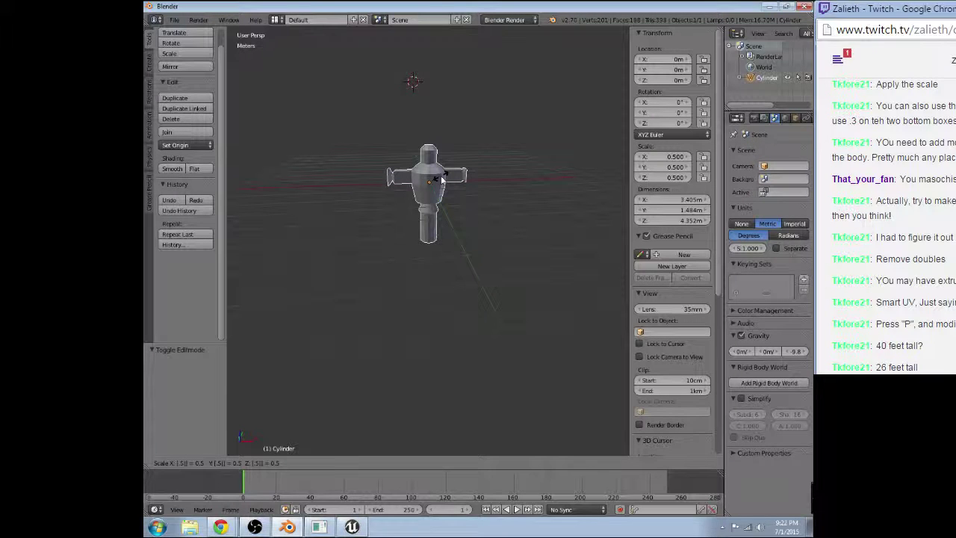
pyautogui.press('BackSpace')
pyautogui.write('.1')
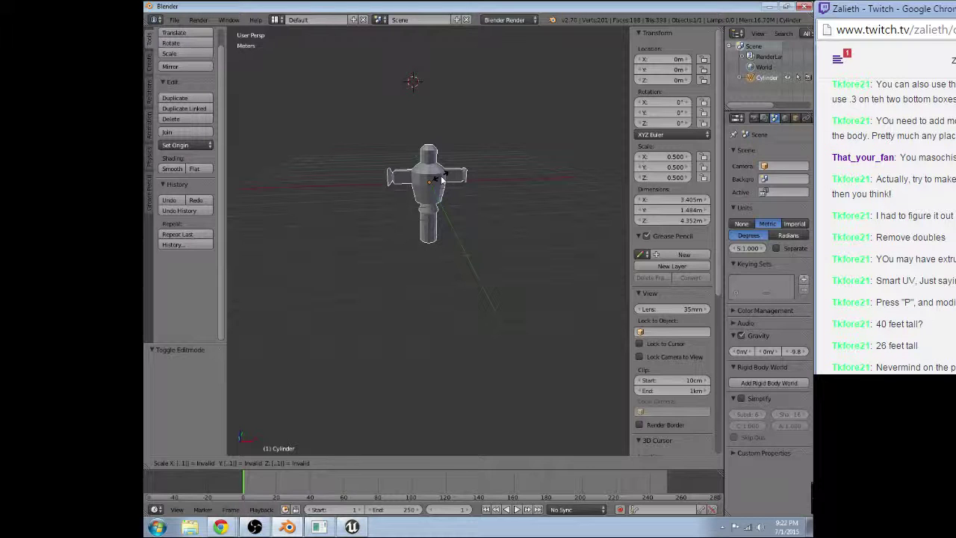
pyautogui.write('1')
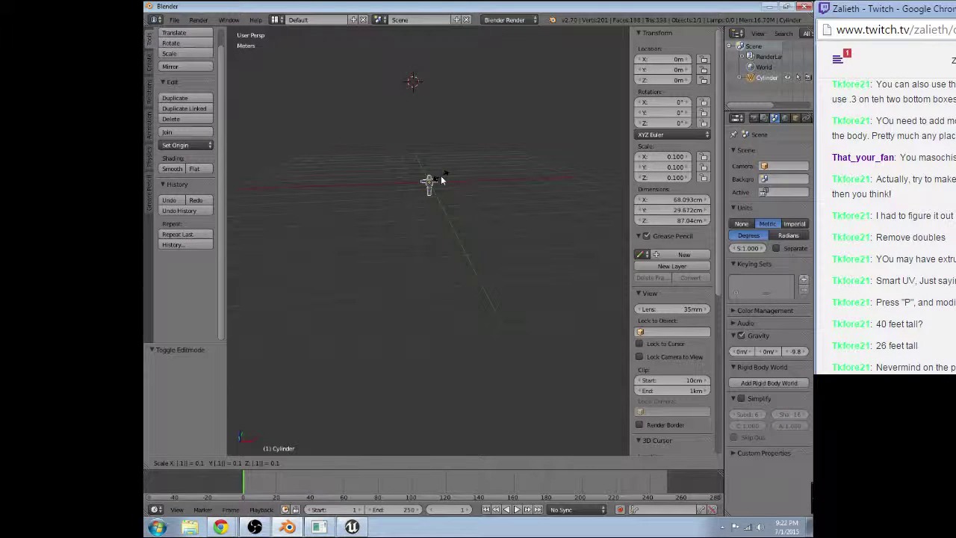
pyautogui.press('Return')
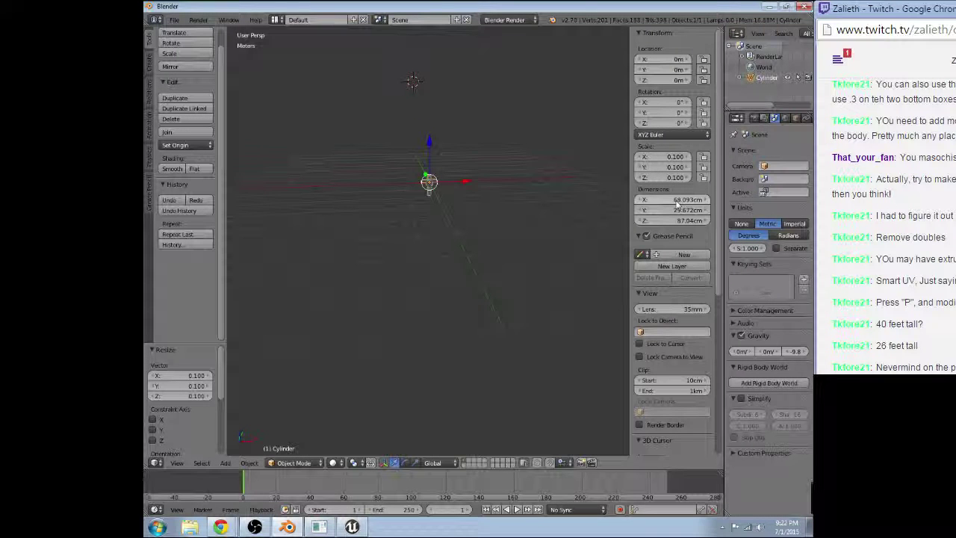
pyautogui.click(783, 224)
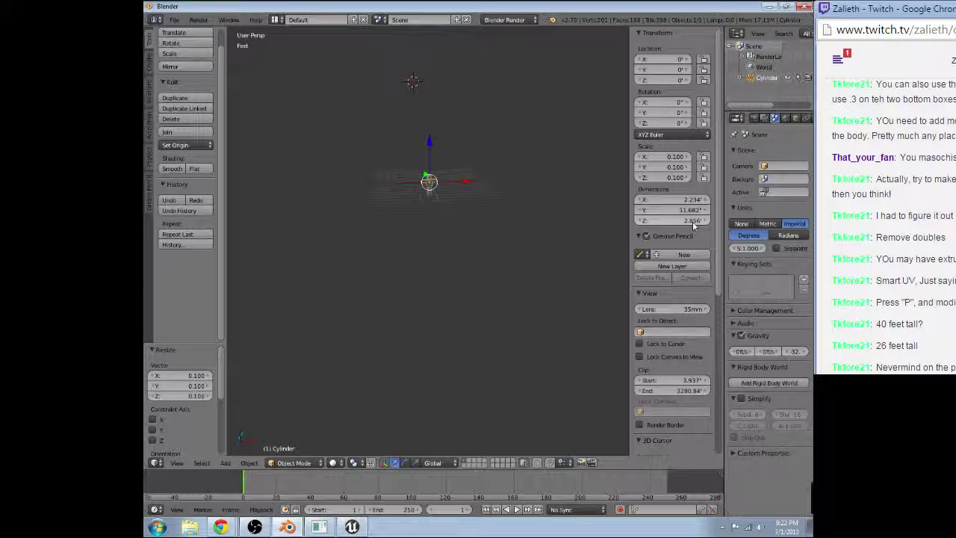
pyautogui.click(766, 223)
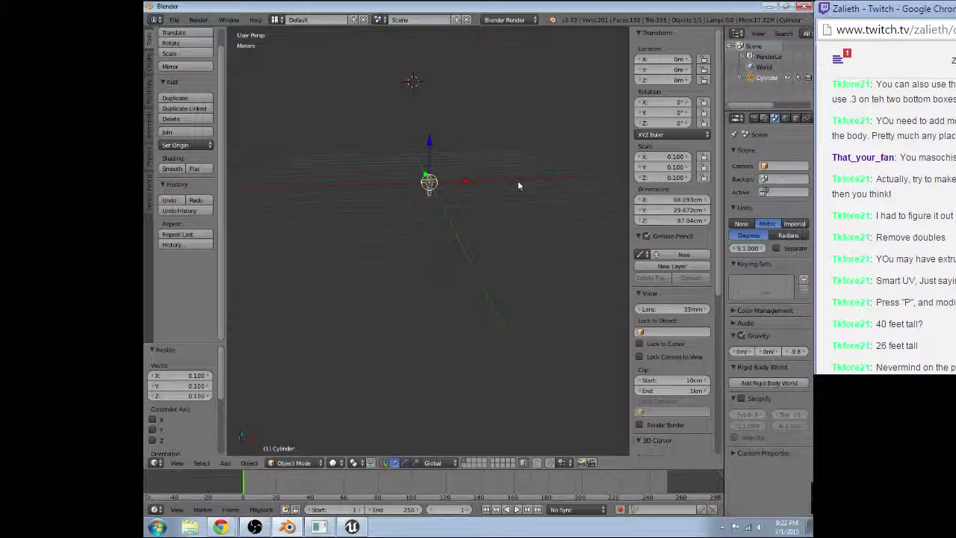
# Step: Scale the cylinder up uniformly by a factor of 2
pyautogui.hotkey('ctrl', 'z')
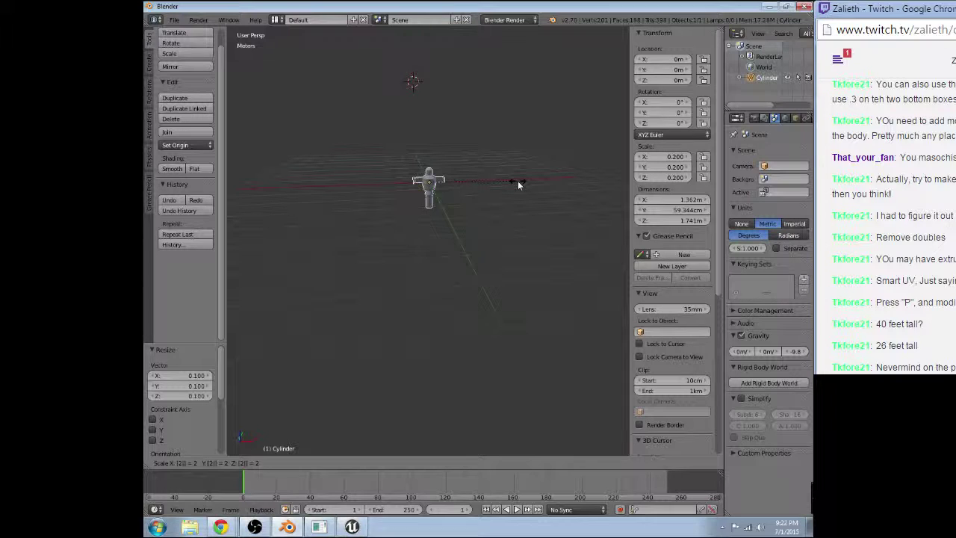
pyautogui.press('Return')
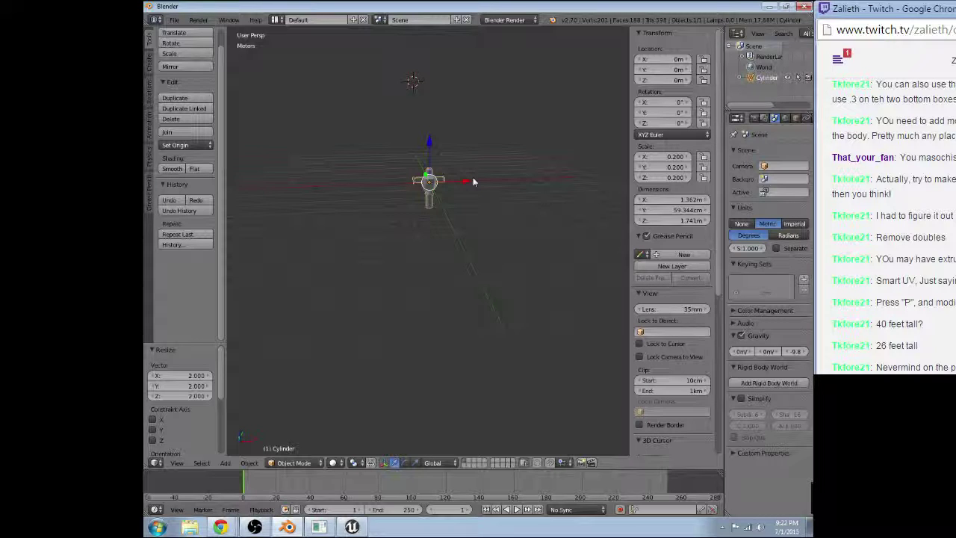
pyautogui.moveTo(472, 182); pyautogui.dragTo(500, 136, button='middle')
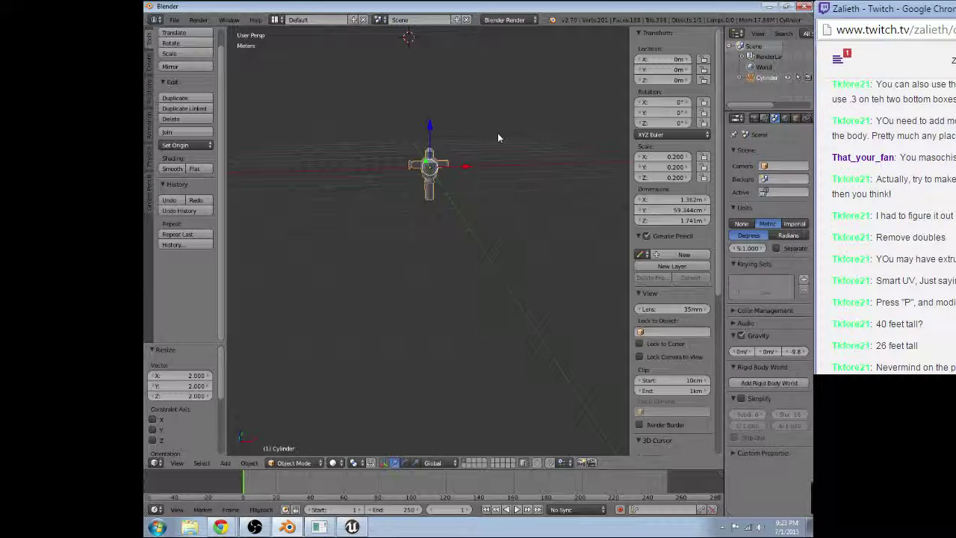
pyautogui.scroll(2, 433, 110)
pyautogui.click(174, 20)
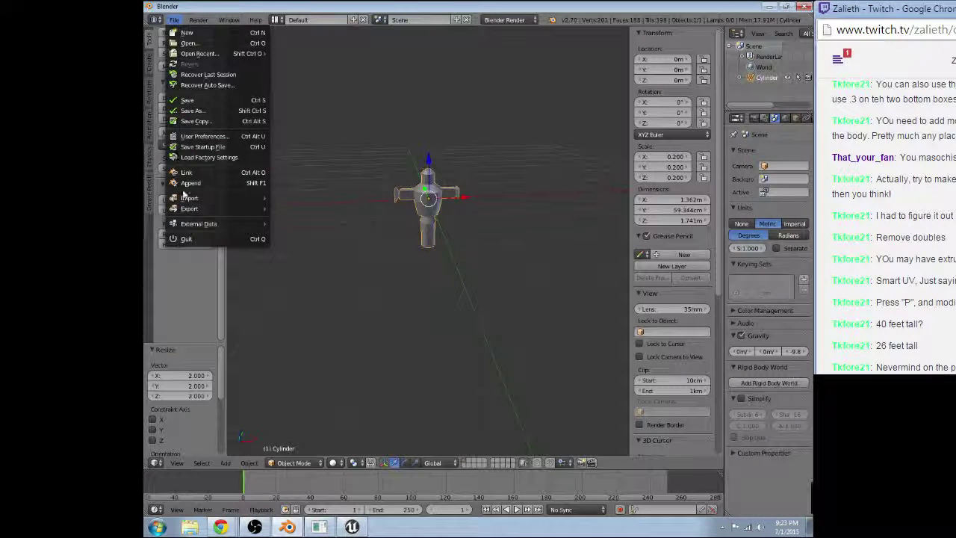
pyautogui.click(249, 462)
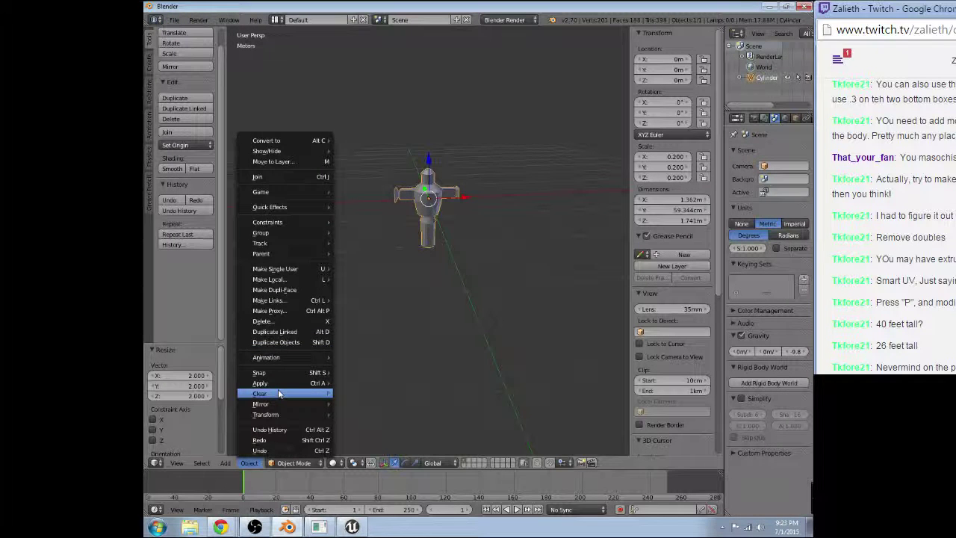
pyautogui.click(155, 462)
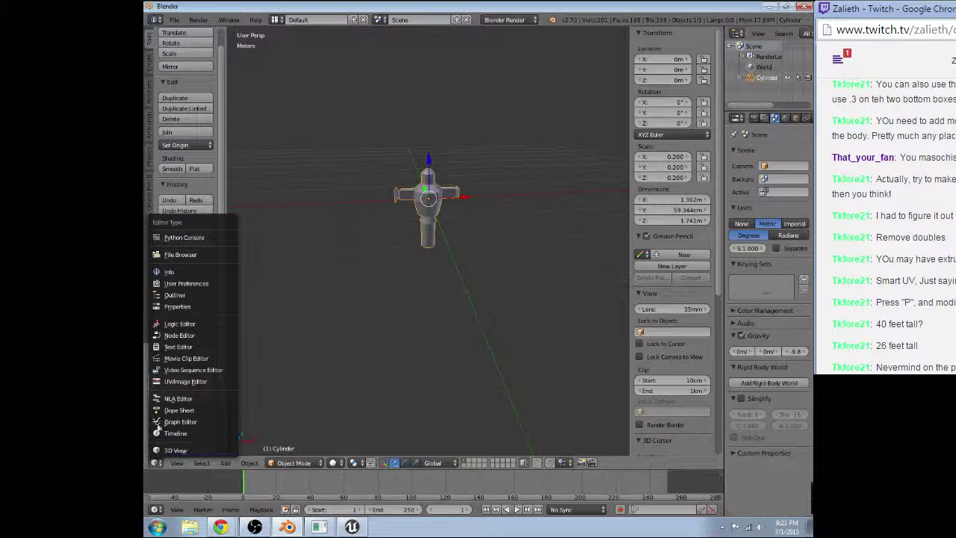
pyautogui.click(180, 381)
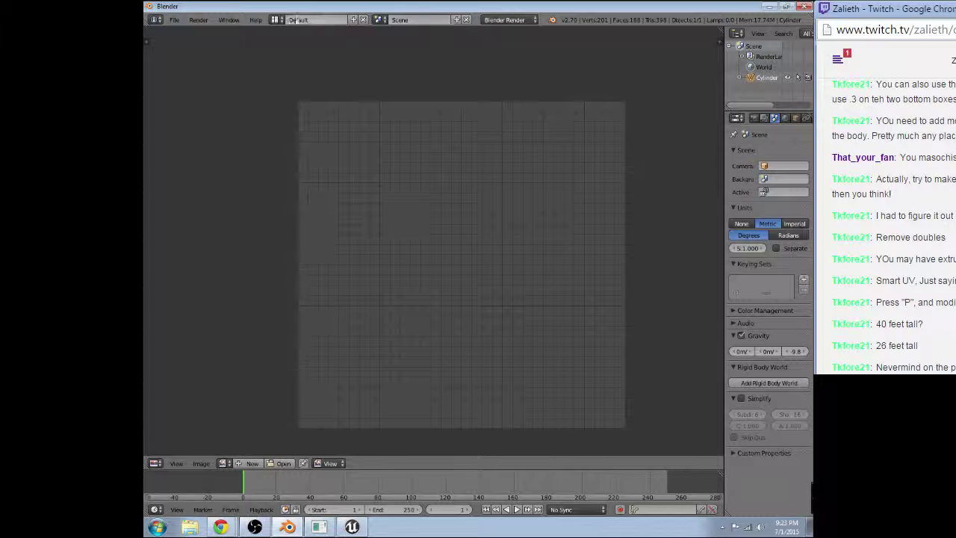
pyautogui.click(279, 19)
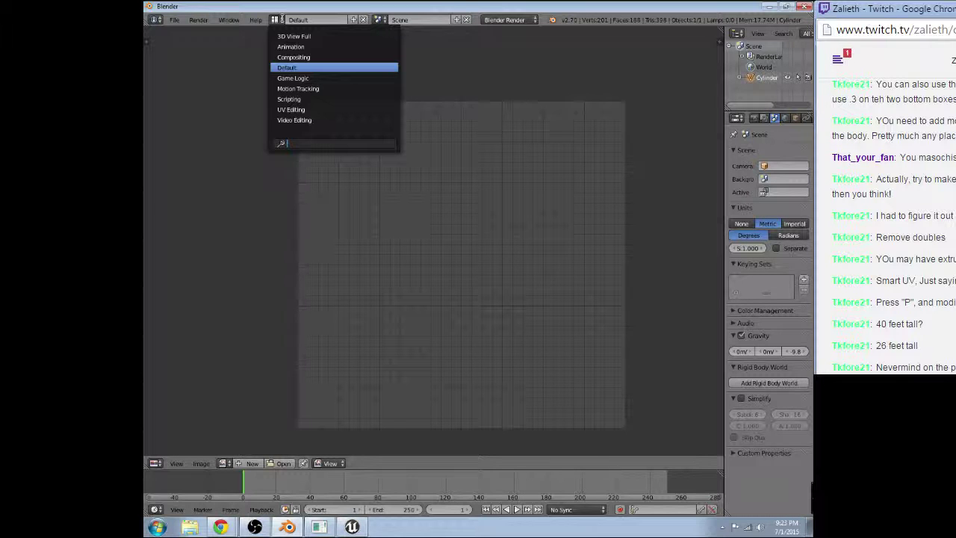
pyautogui.click(156, 463)
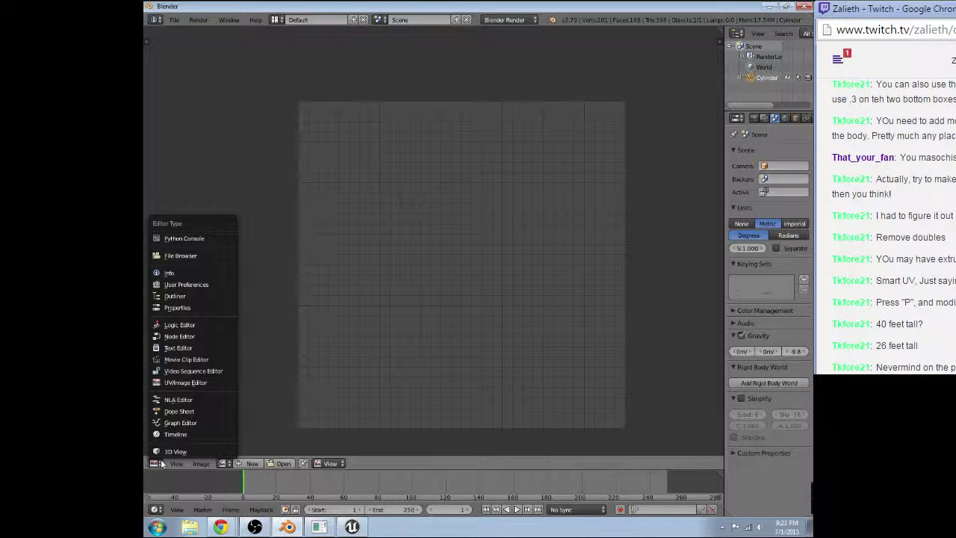
pyautogui.click(174, 451)
# Step: Put the cylinder in Edit Mode, show its UV layout in the UV/Image Editor and clear the UV selection
pyautogui.click(248, 462)
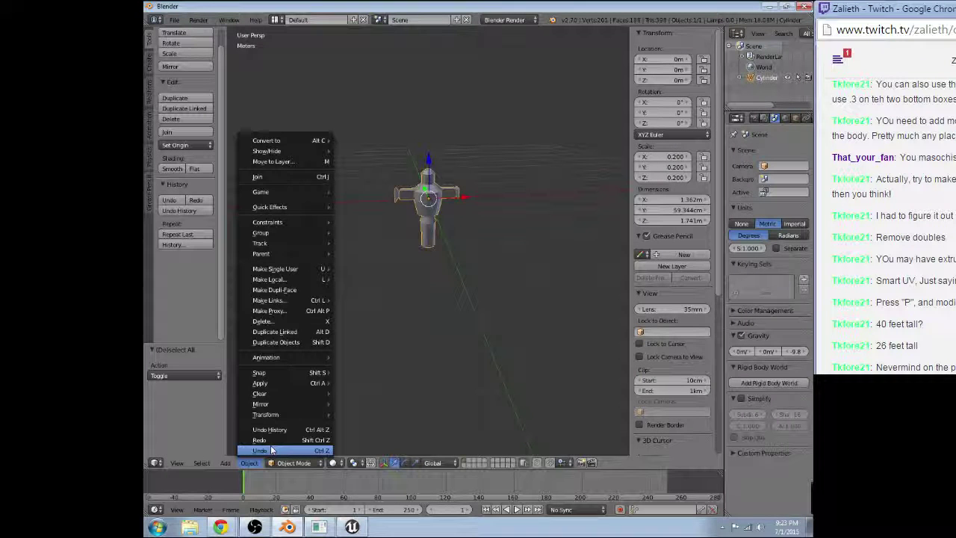
pyautogui.click(273, 449)
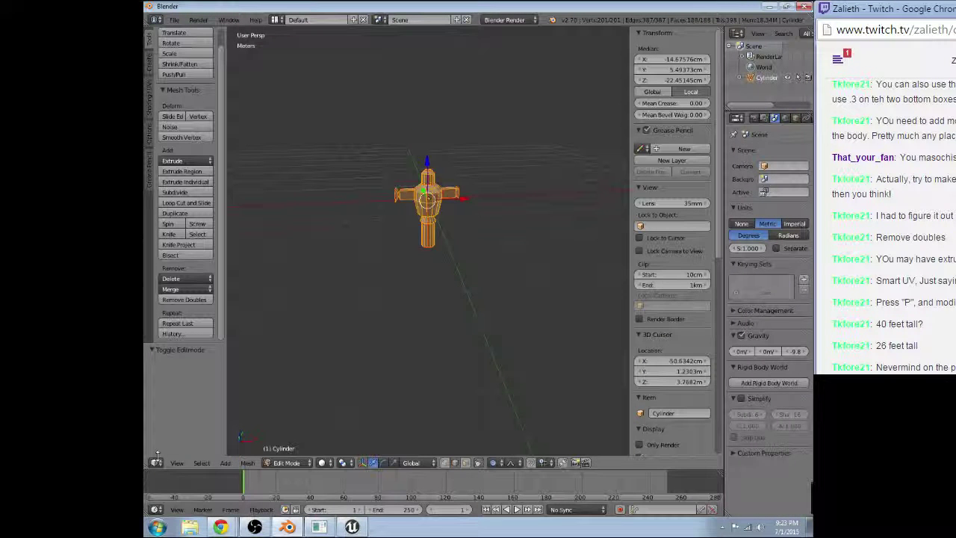
pyautogui.hotkey('shift', 'F10')
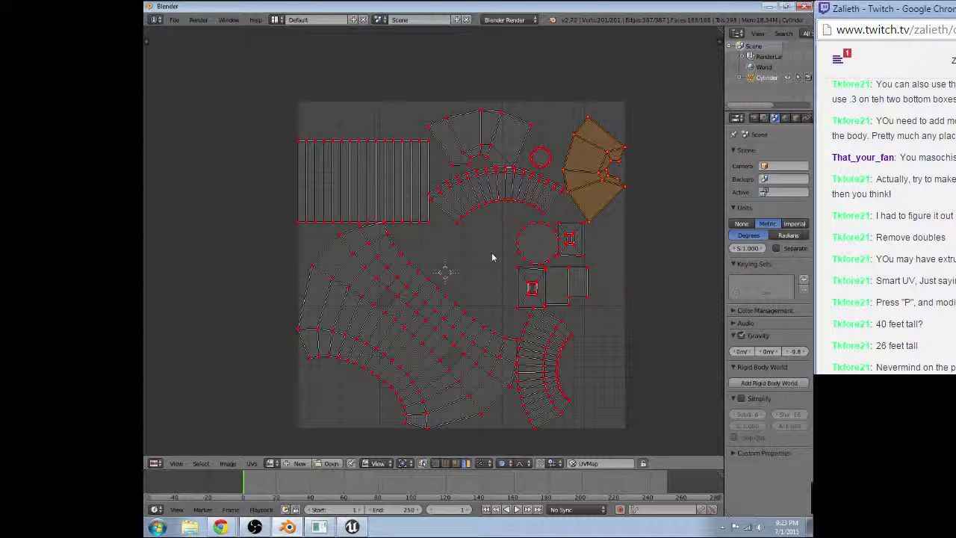
pyautogui.press('a')
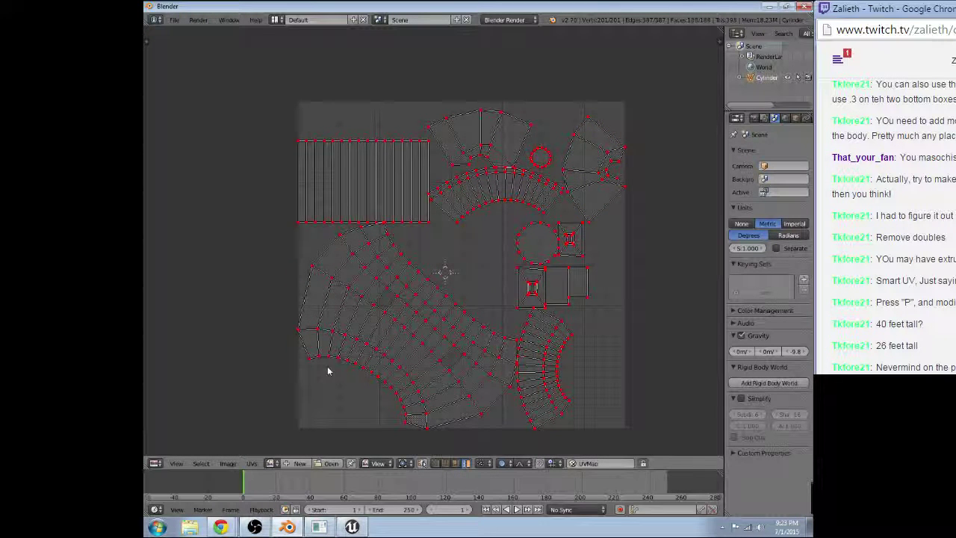
# Step: Return to the 3D View, inspect the seams on the model's head and reselect the whole mesh
pyautogui.hotkey('shift', 'F5')
pyautogui.scroll(3, 451, 243)
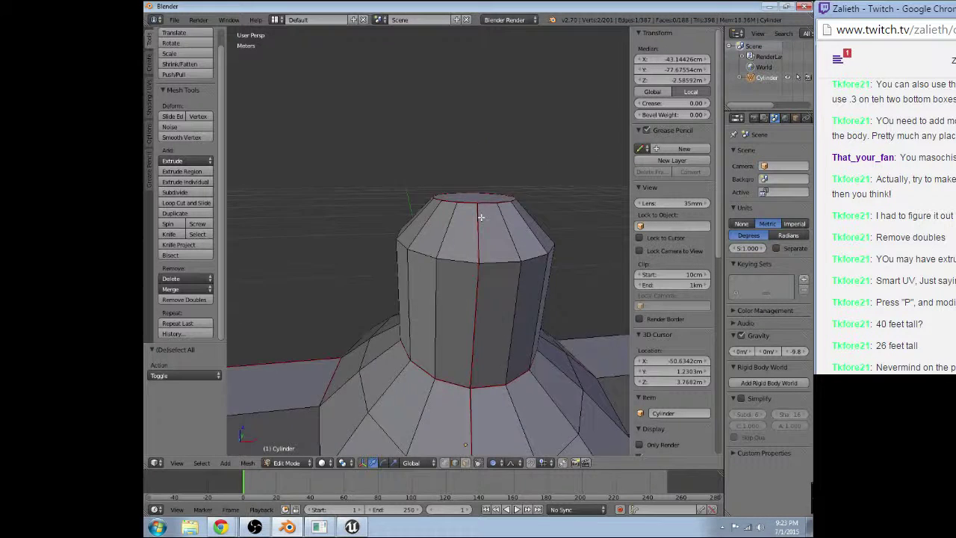
pyautogui.moveTo(480, 216); pyautogui.dragTo(478, 273, button='middle')
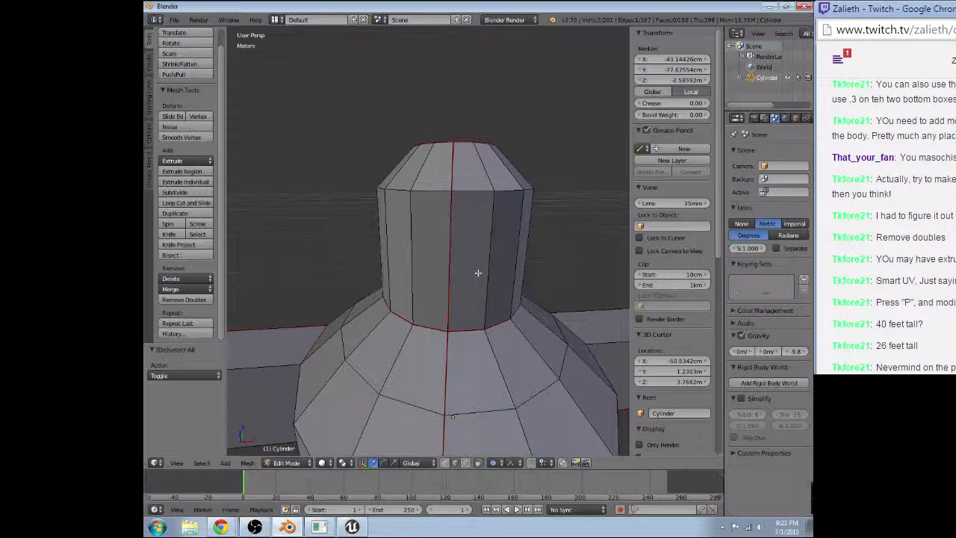
pyautogui.press('a')
pyautogui.scroll(-5, 478, 272)
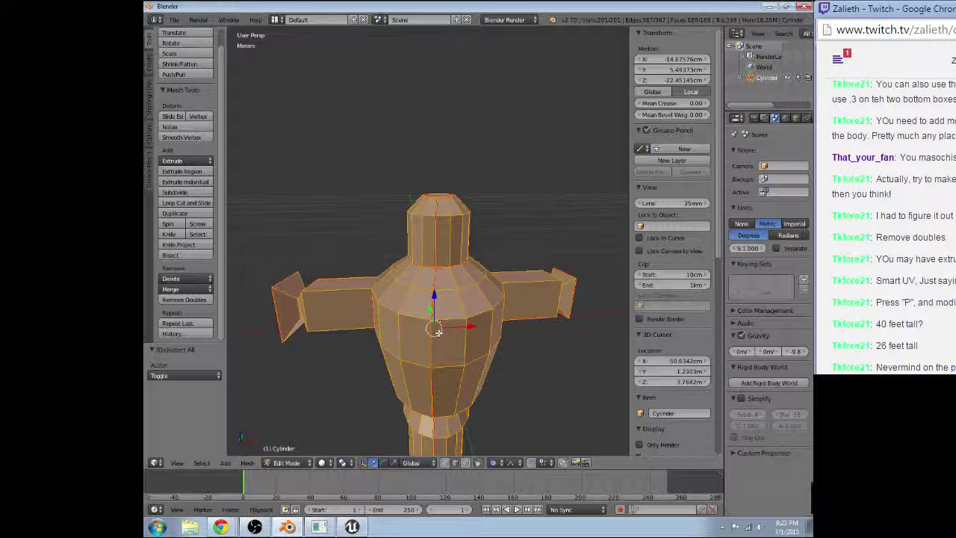
pyautogui.hotkey('ctrl', 'p')
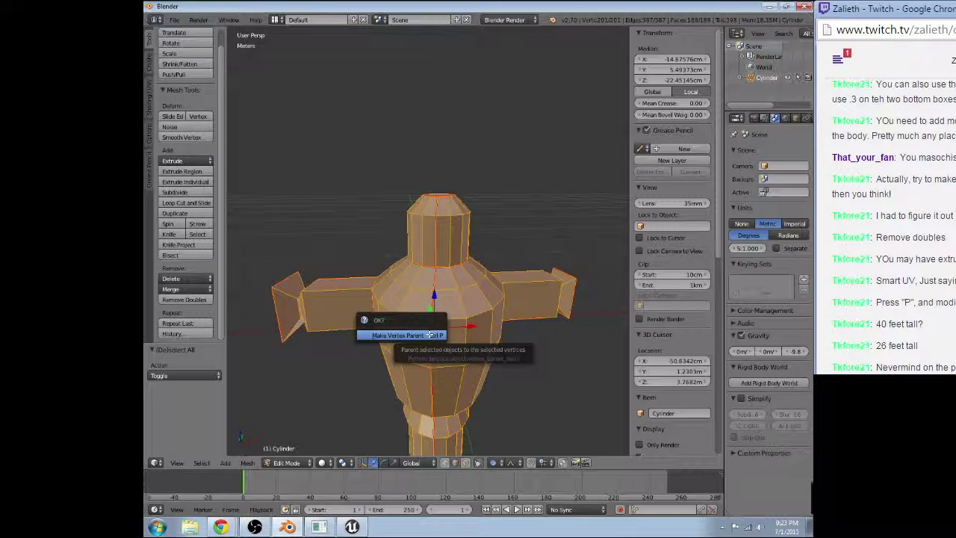
pyautogui.click(498, 206)
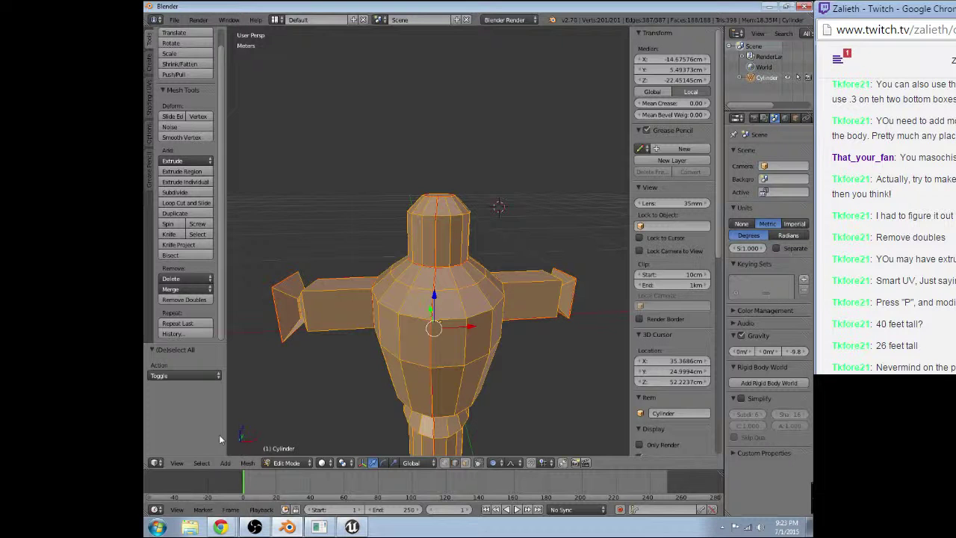
pyautogui.click(247, 462)
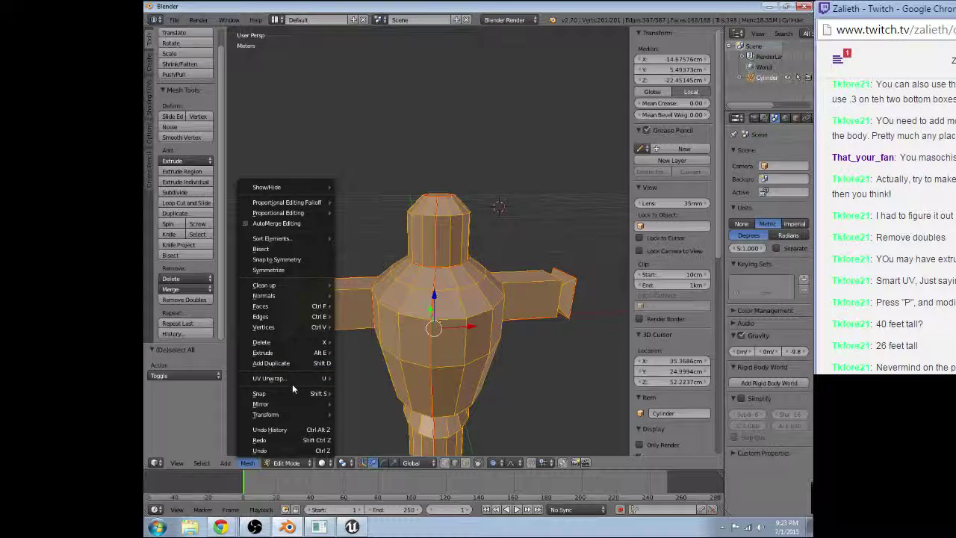
# Step: Switch to the UV/Image Editor, select all the UV islands and pack them into the UV square
pyautogui.click(155, 462)
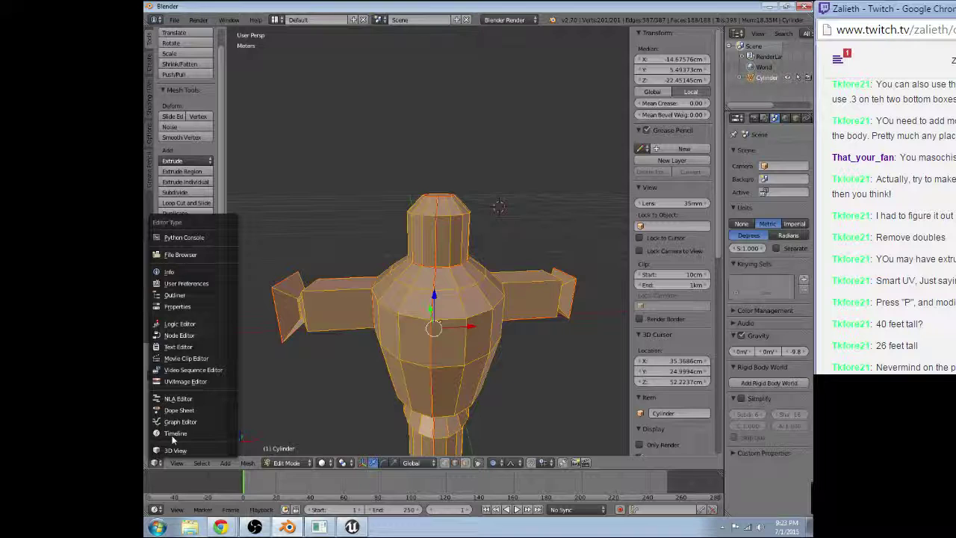
pyautogui.click(185, 381)
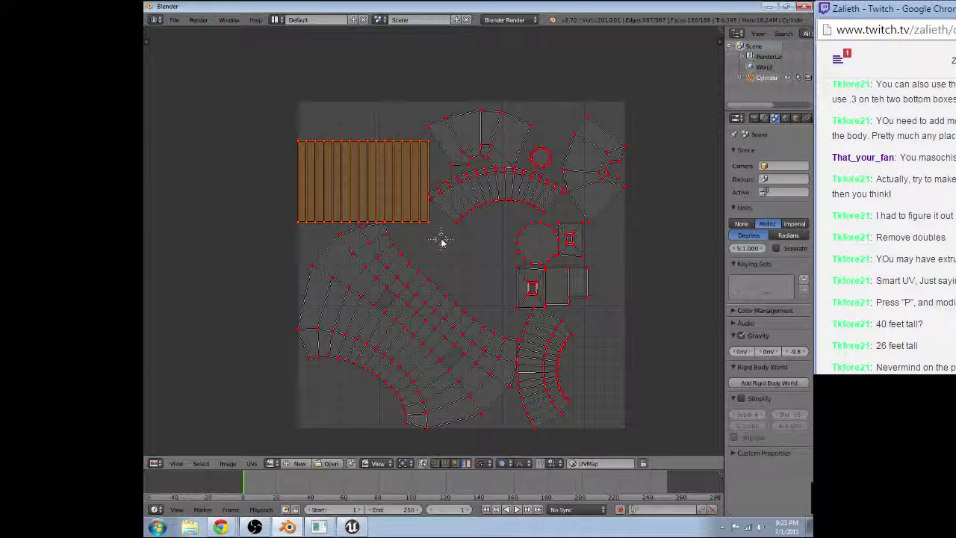
pyautogui.keyDown('shift'); pyautogui.rightClick(478, 191); pyautogui.keyUp('shift')
pyautogui.keyDown('shift'); pyautogui.rightClick(489, 149); pyautogui.keyUp('shift')
pyautogui.keyDown('shift'); pyautogui.rightClick(540, 157); pyautogui.keyUp('shift')
pyautogui.keyDown('shift'); pyautogui.rightClick(586, 173); pyautogui.keyUp('shift')
pyautogui.keyDown('shift'); pyautogui.rightClick(563, 254); pyautogui.keyUp('shift')
pyautogui.keyDown('shift'); pyautogui.rightClick(544, 266); pyautogui.keyUp('shift')
pyautogui.press('a')
pyautogui.press('a')
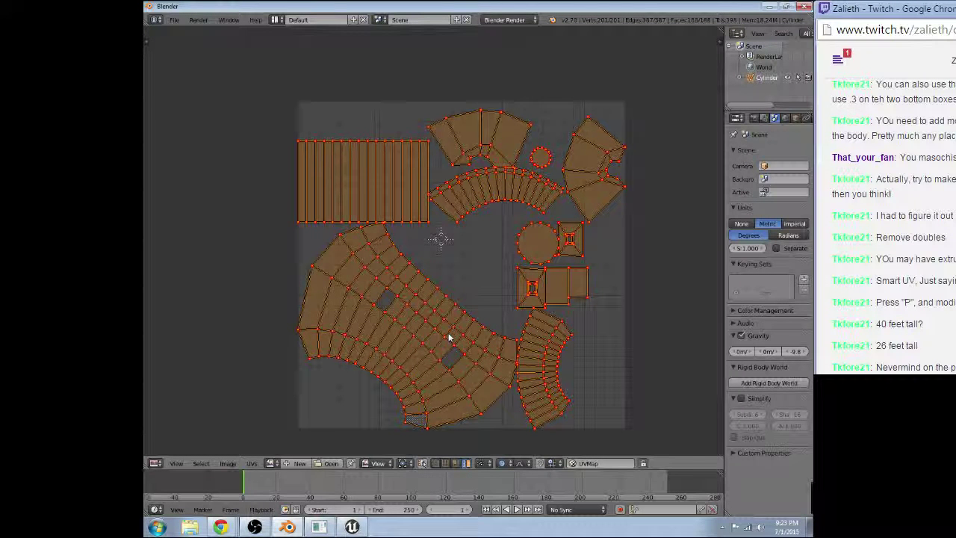
pyautogui.hotkey('ctrl', 'p')
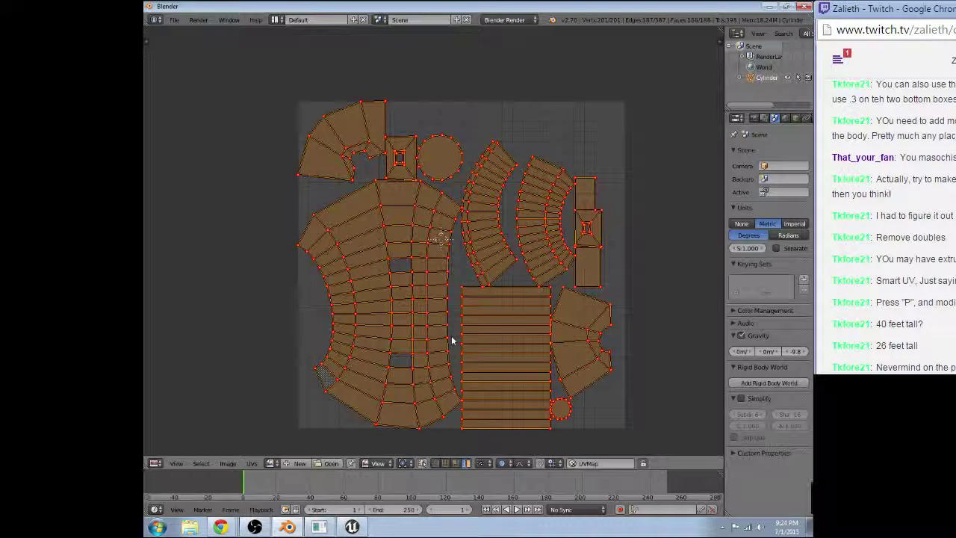
# Step: Select the large circular UV island and set the UV selection mode to faces
pyautogui.scroll(-2, 449, 185)
pyautogui.rightClick(452, 186)
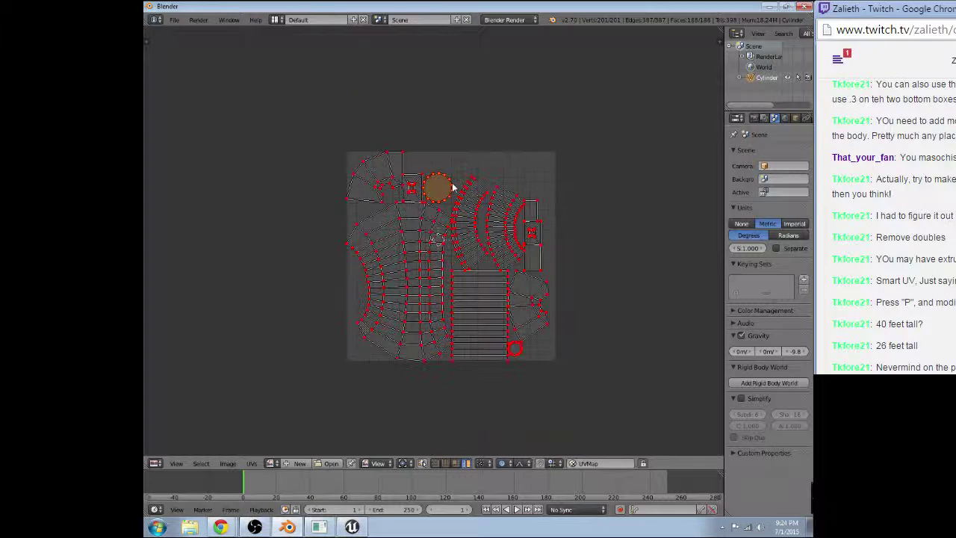
pyautogui.scroll(4, 489, 209)
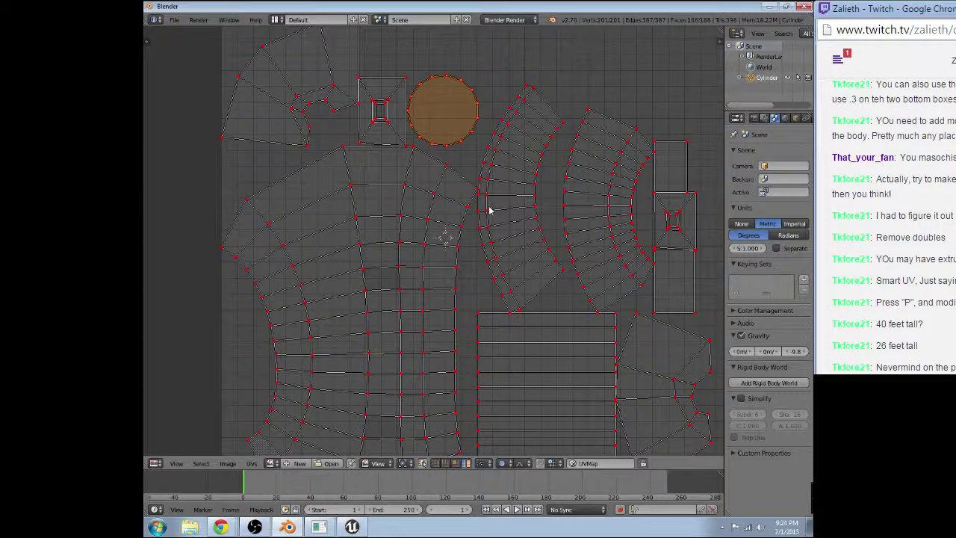
pyautogui.scroll(-2, 546, 221)
pyautogui.press('3')
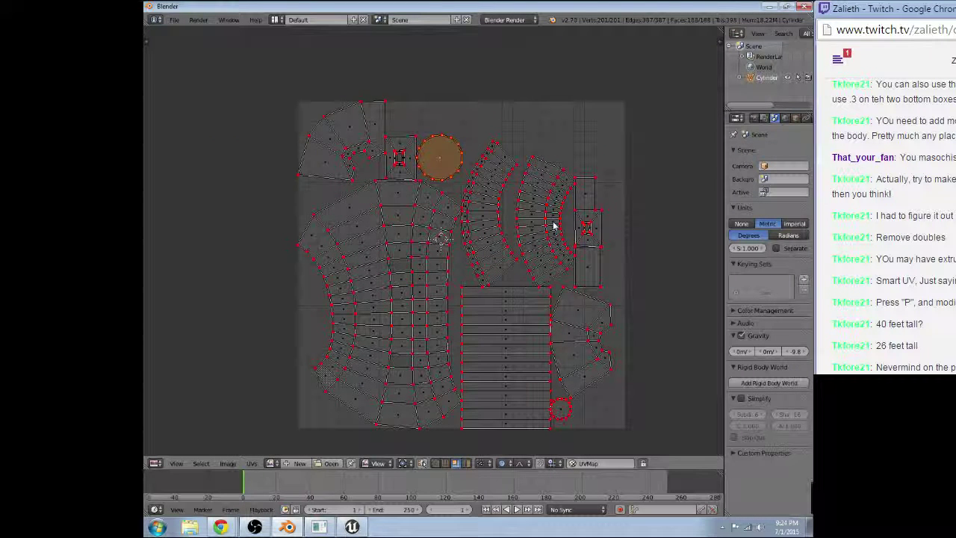
# Step: Try to move the small rectangular UV face above the square island with proportional editing
pyautogui.rightClick(585, 190)
pyautogui.press('g')
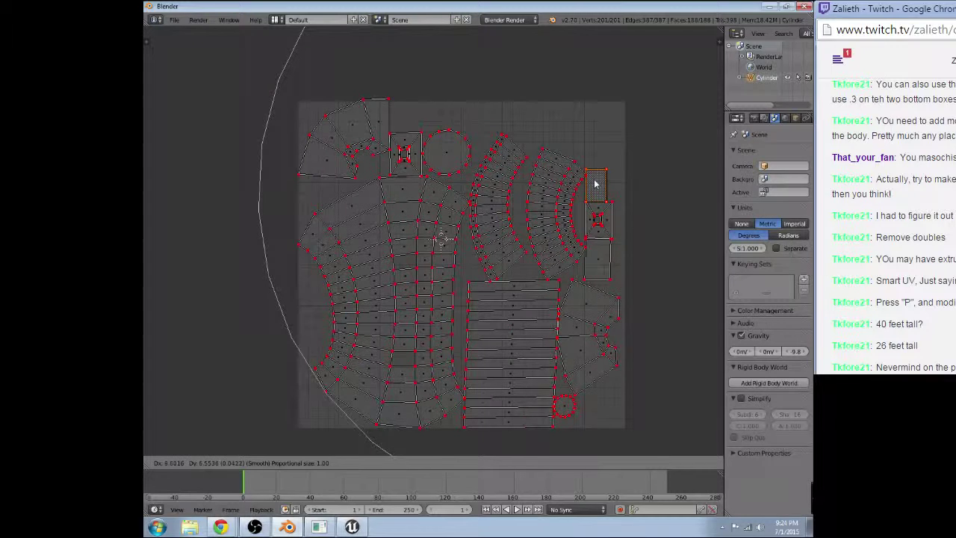
pyautogui.press('Escape')
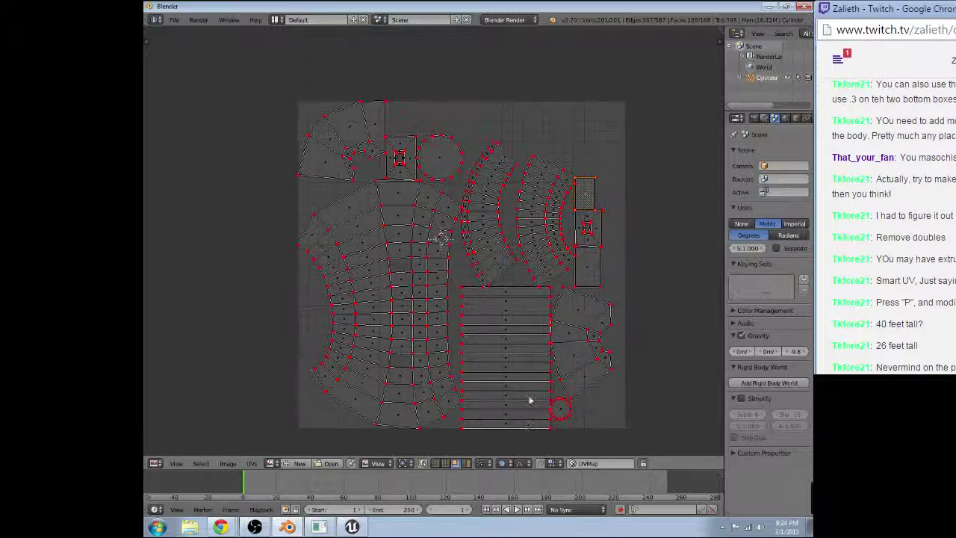
# Step: Try to move the small circular UV island with the proportional editing falloff and mode changed
pyautogui.click(520, 463)
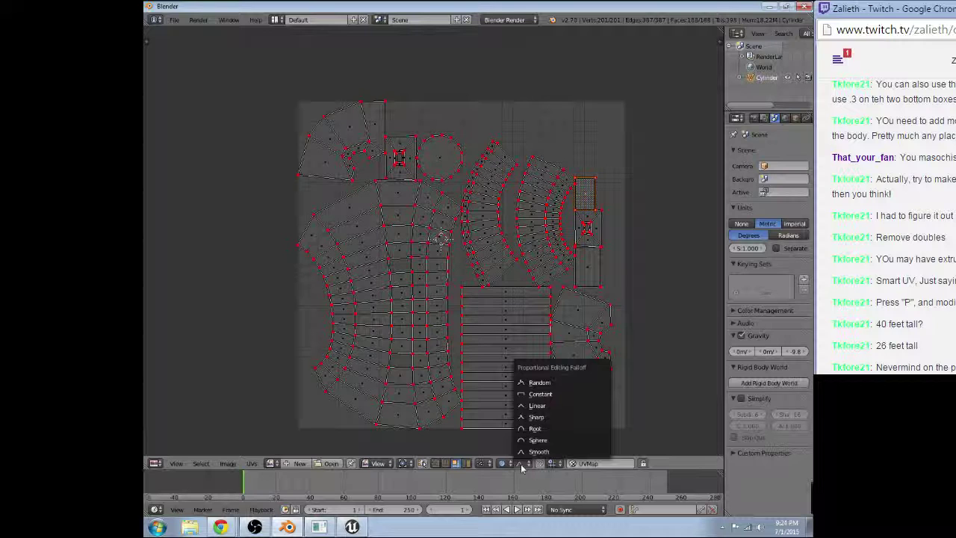
pyautogui.click(539, 382)
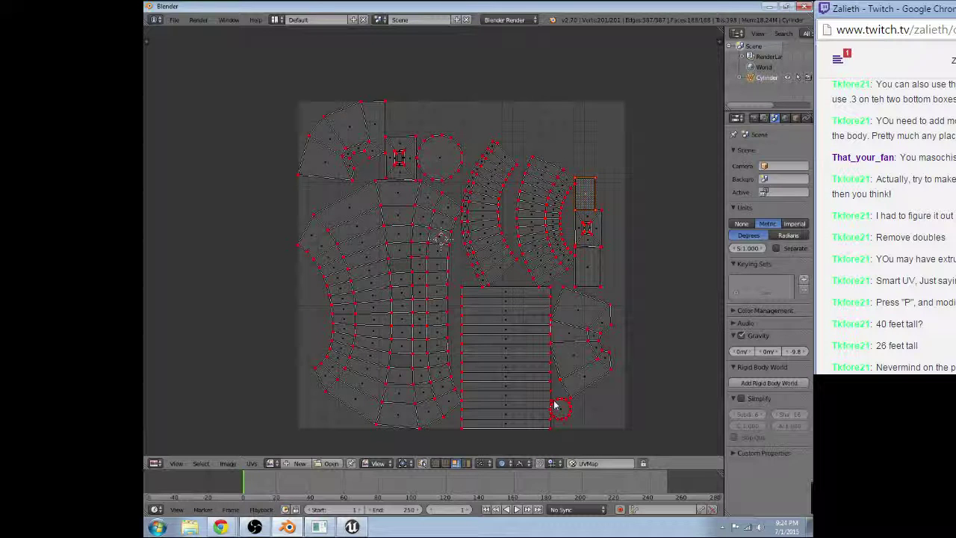
pyautogui.click(520, 464)
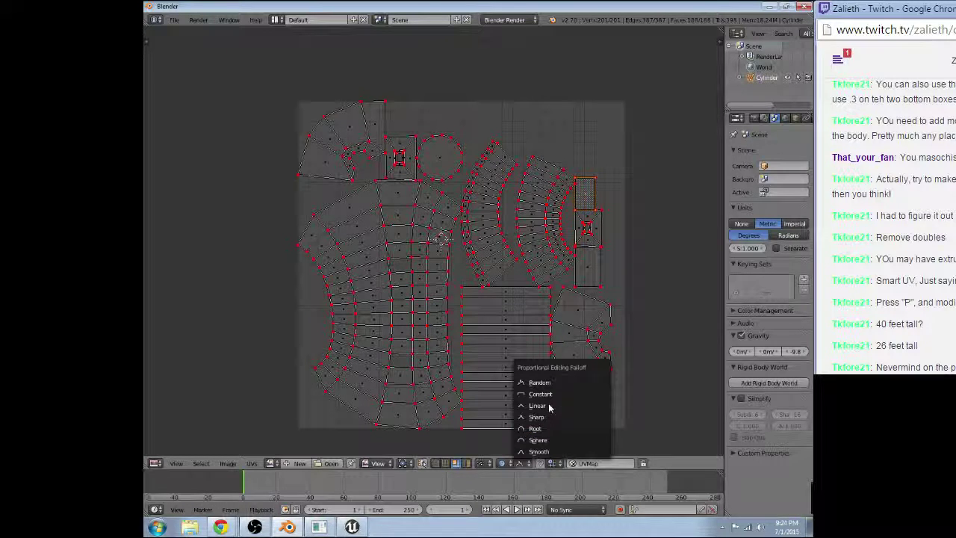
pyautogui.moveTo(505, 463)
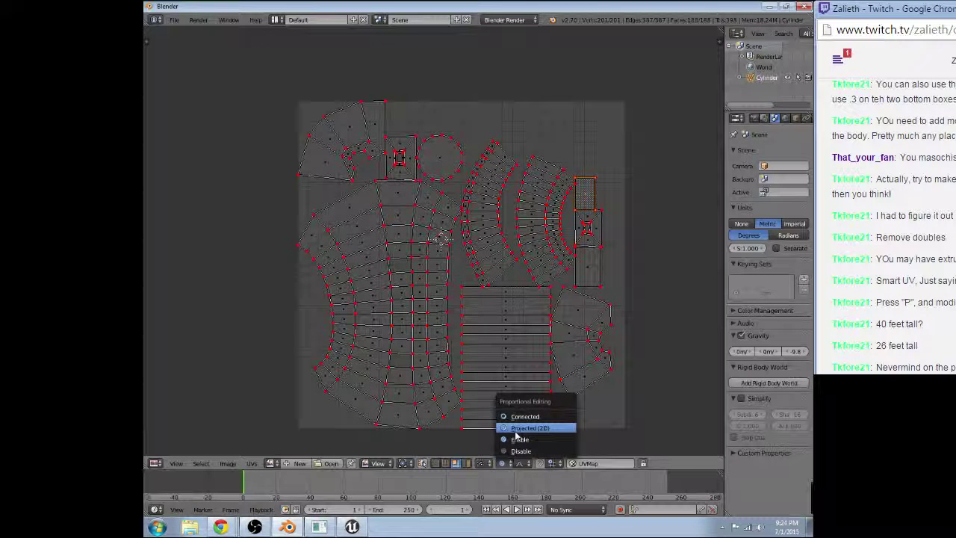
pyautogui.click(516, 439)
pyautogui.press('g')
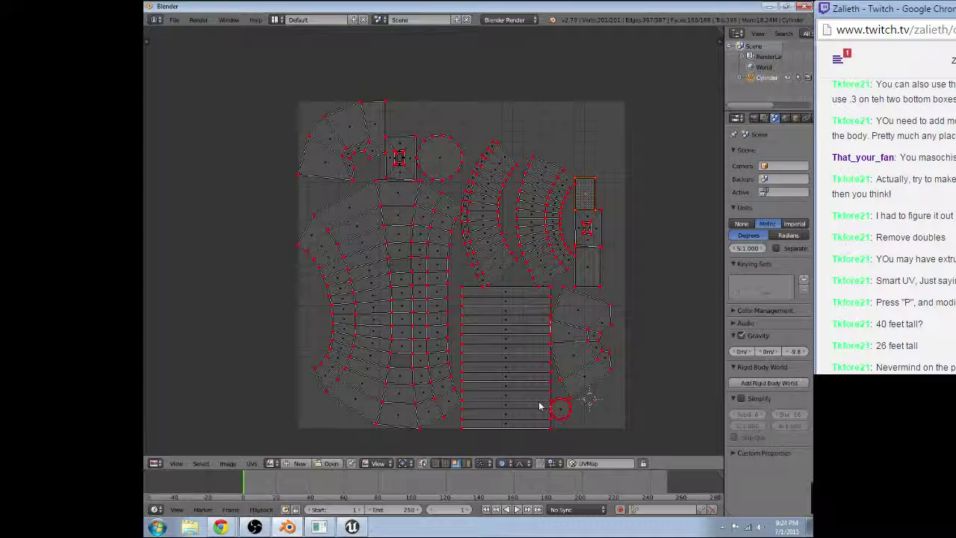
pyautogui.scroll(-10, 570, 405)
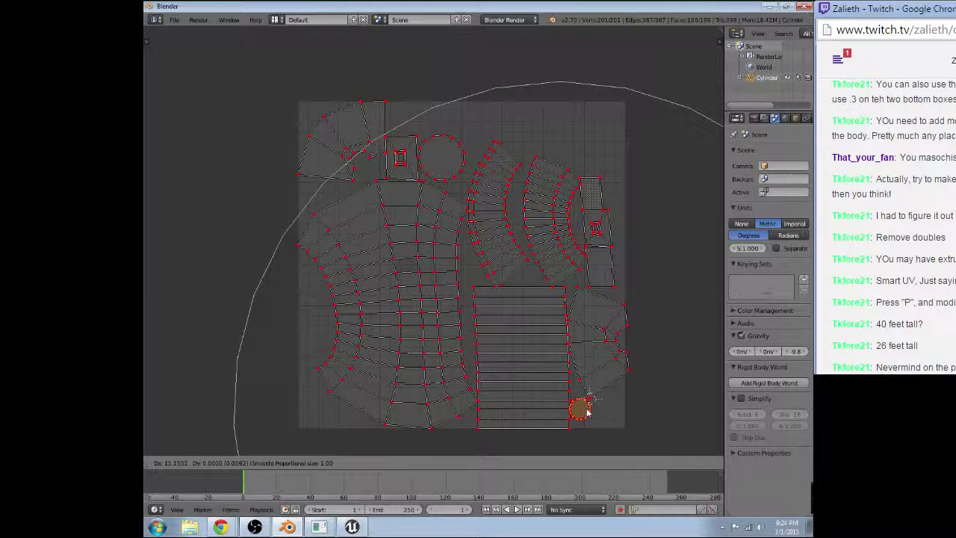
pyautogui.rightClick(586, 411)
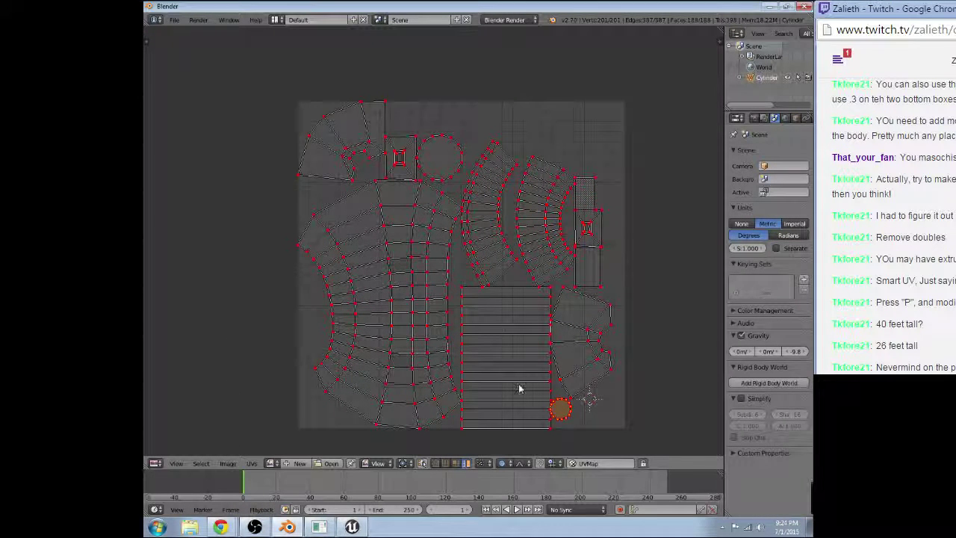
# Step: Try packing only the striped rectangular UV island, and undo the packing
pyautogui.rightClick(519, 385)
pyautogui.hotkey('ctrl', 'p')
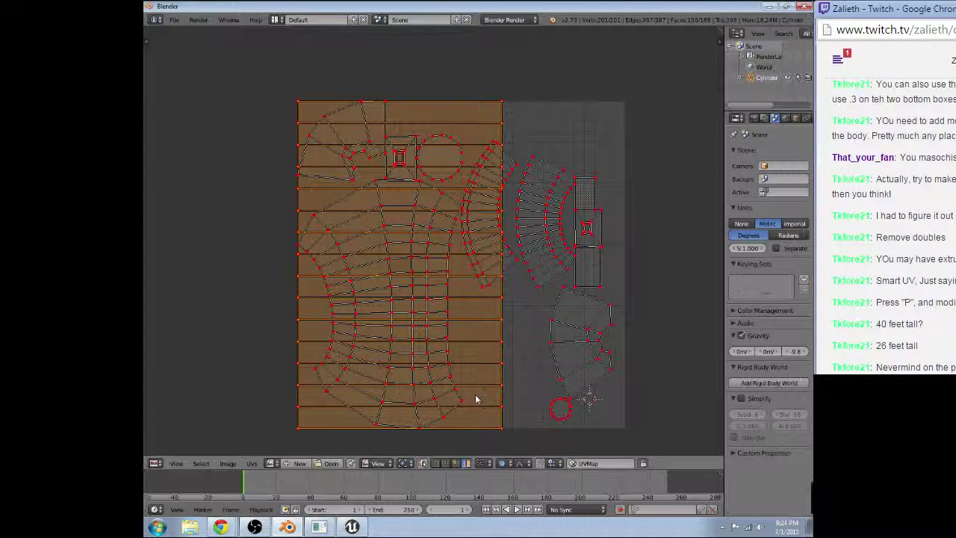
pyautogui.hotkey('ctrl', 'shift', 'z')
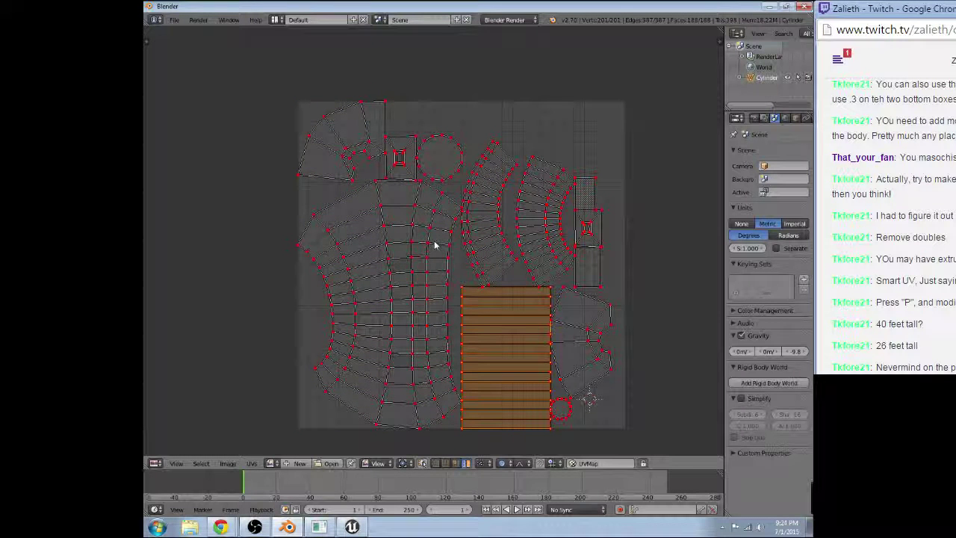
# Step: Try the face and island UV selection modes on the large body island and the striped rectangle
pyautogui.rightClick(431, 249)
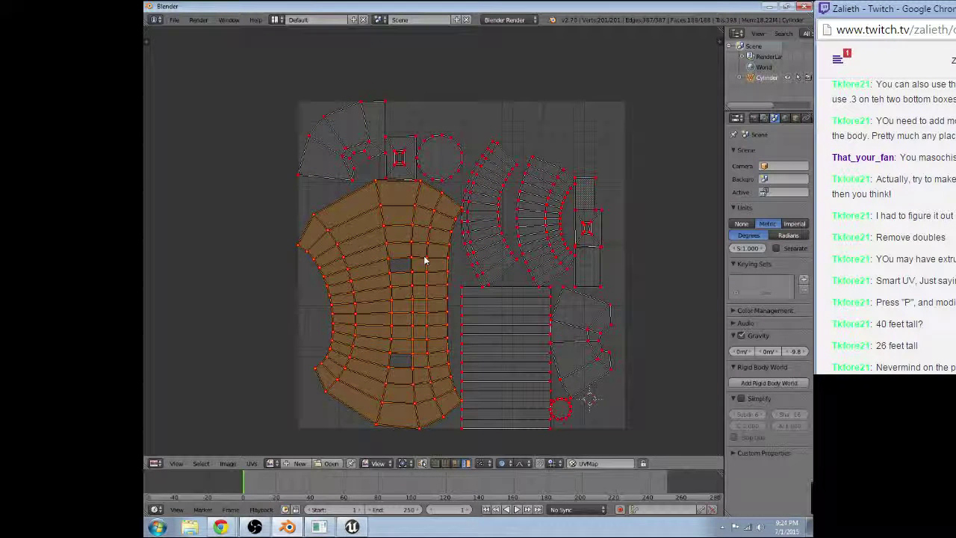
pyautogui.click(455, 463)
pyautogui.rightClick(486, 357)
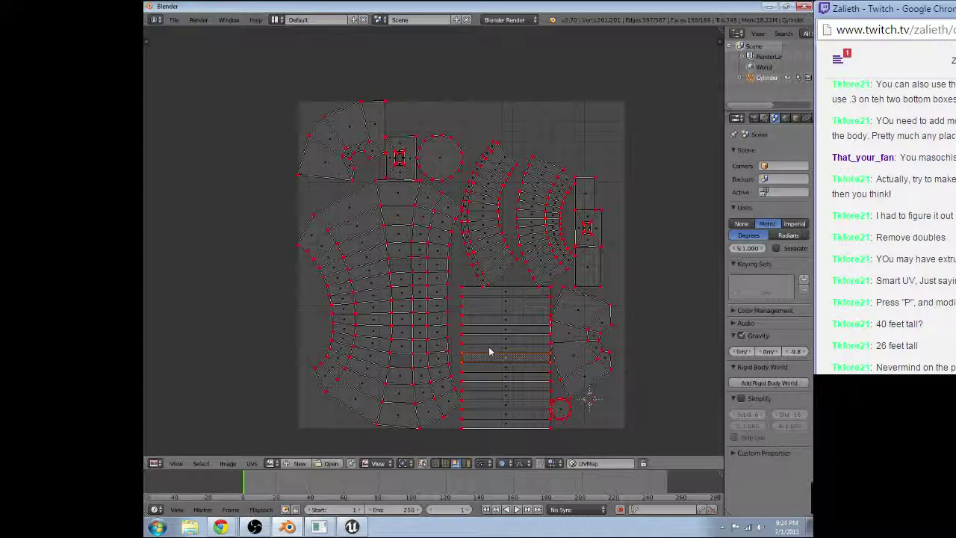
pyautogui.rightClick(490, 348)
pyautogui.click(466, 463)
pyautogui.rightClick(479, 358)
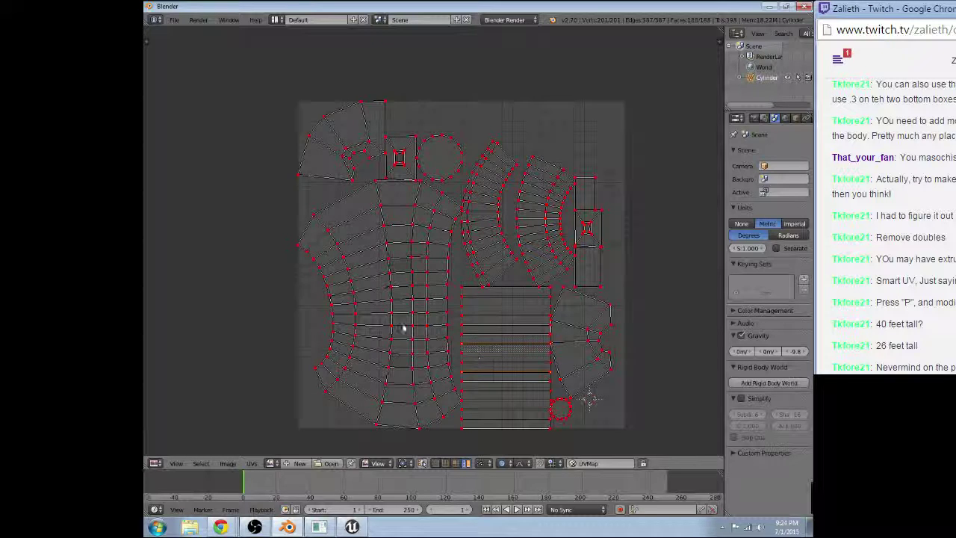
pyautogui.rightClick(465, 261)
pyautogui.press('a')
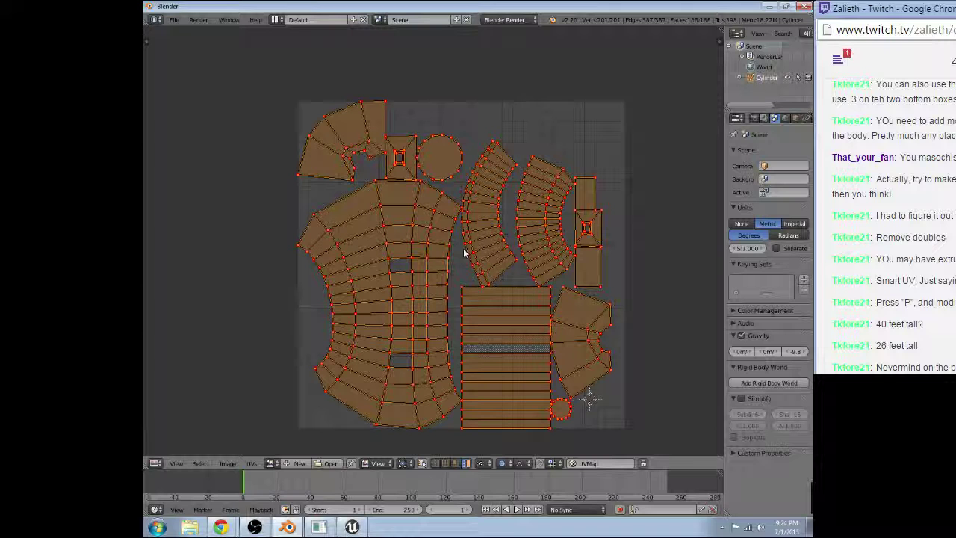
pyautogui.hotkey('ctrl', 'o')
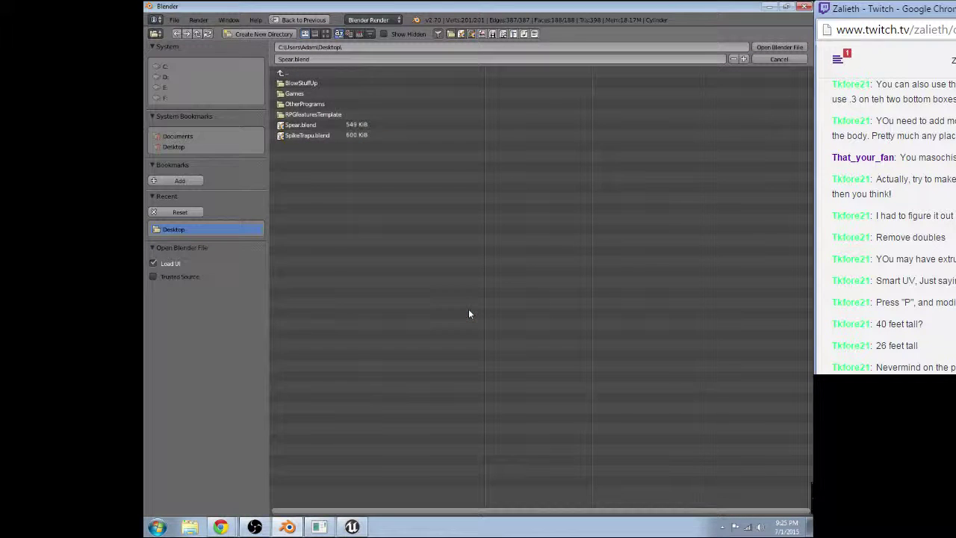
pyautogui.click(778, 59)
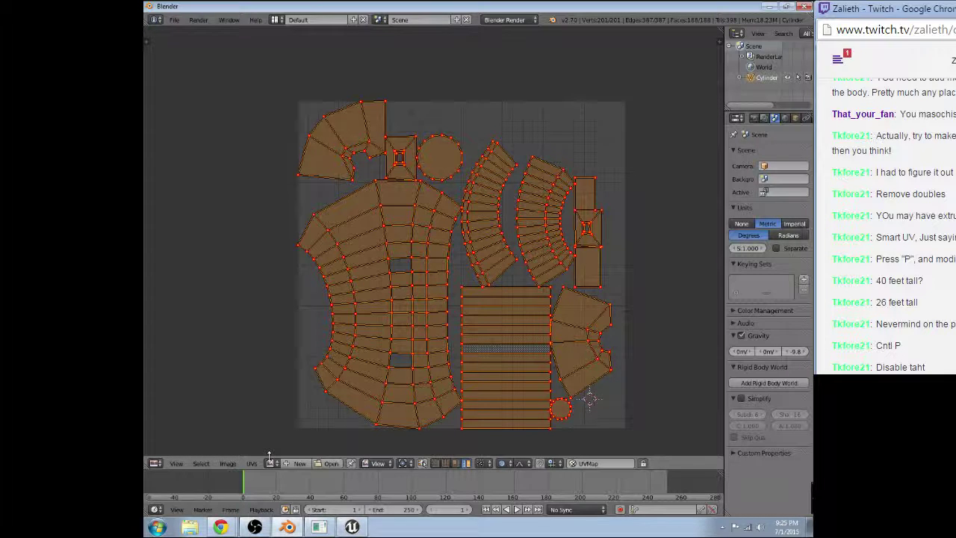
# Step: Disable proportional editing and move the lower fan-shaped UV island and the small circle away from the striped rectangle
pyautogui.click(501, 463)
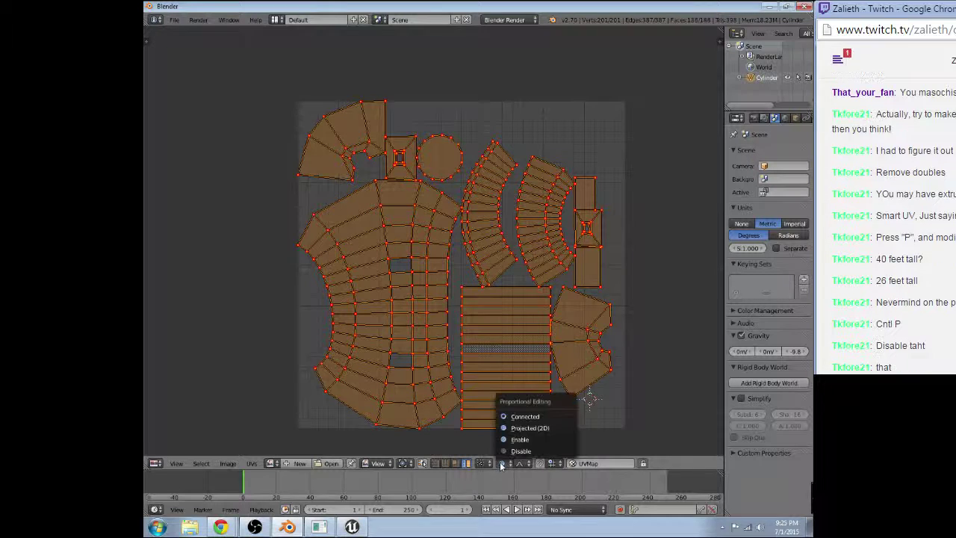
pyautogui.click(527, 316)
pyautogui.click(565, 337)
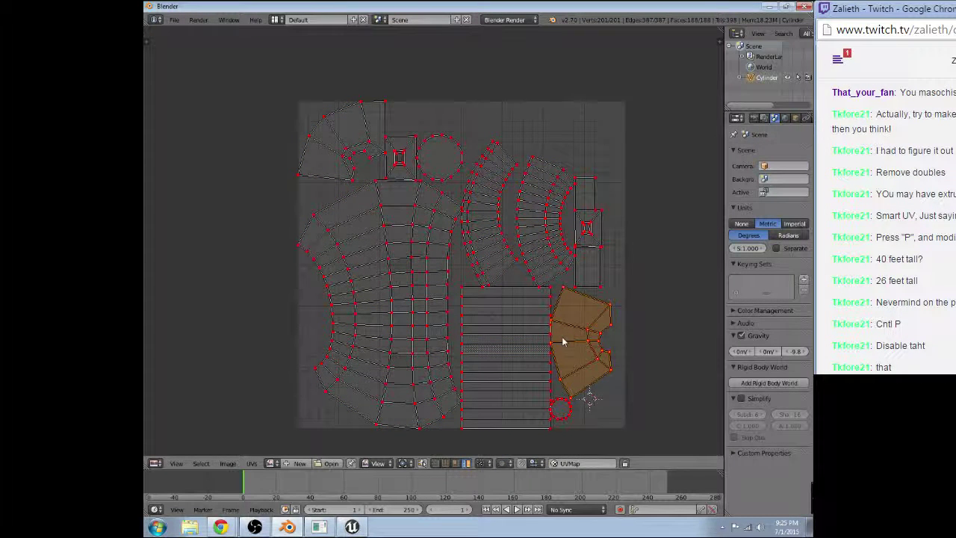
pyautogui.press('g')
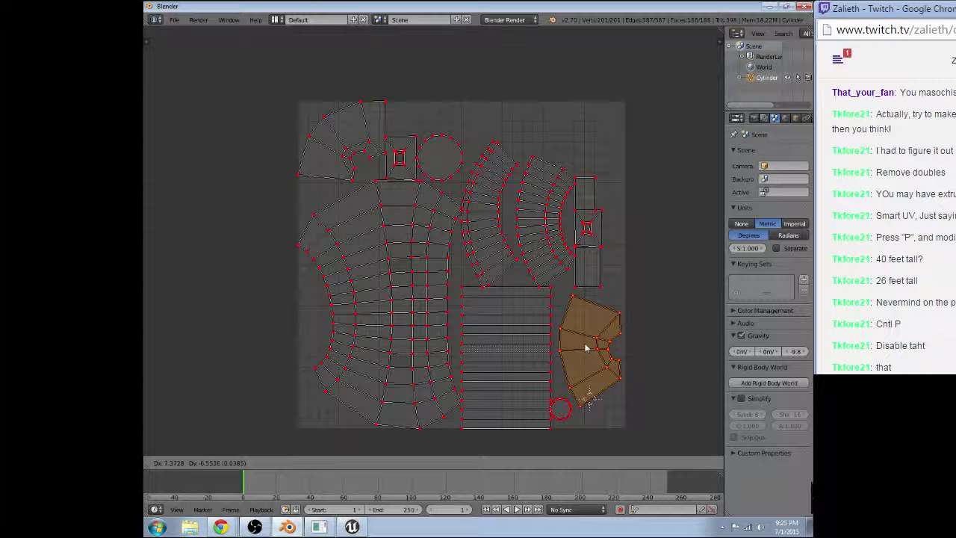
pyautogui.click(586, 347)
pyautogui.click(566, 413)
# Step: Move the large circular UV island and the neighbouring nested-square island slightly up, clear of the big body island
pyautogui.click(439, 157)
pyautogui.press('g')
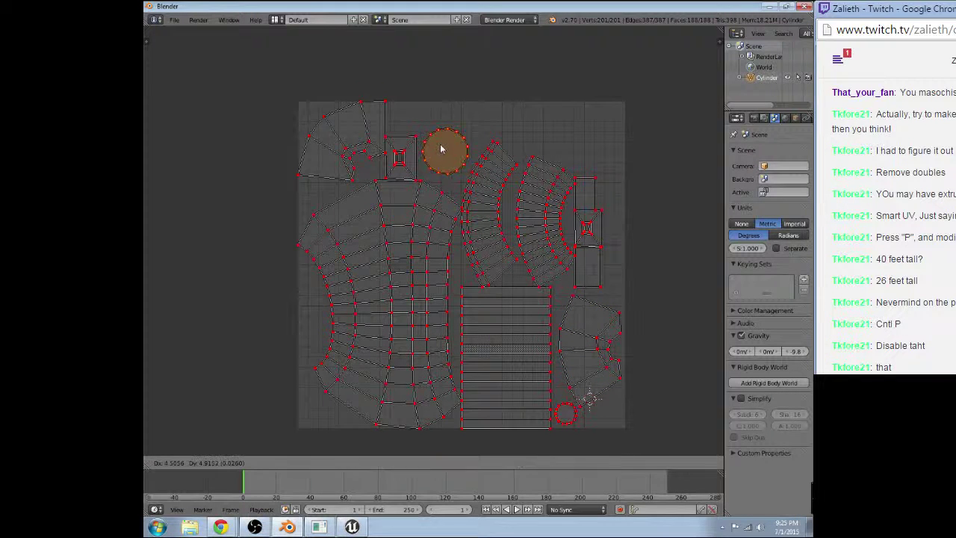
pyautogui.click(435, 151)
pyautogui.click(412, 149)
pyautogui.press('g')
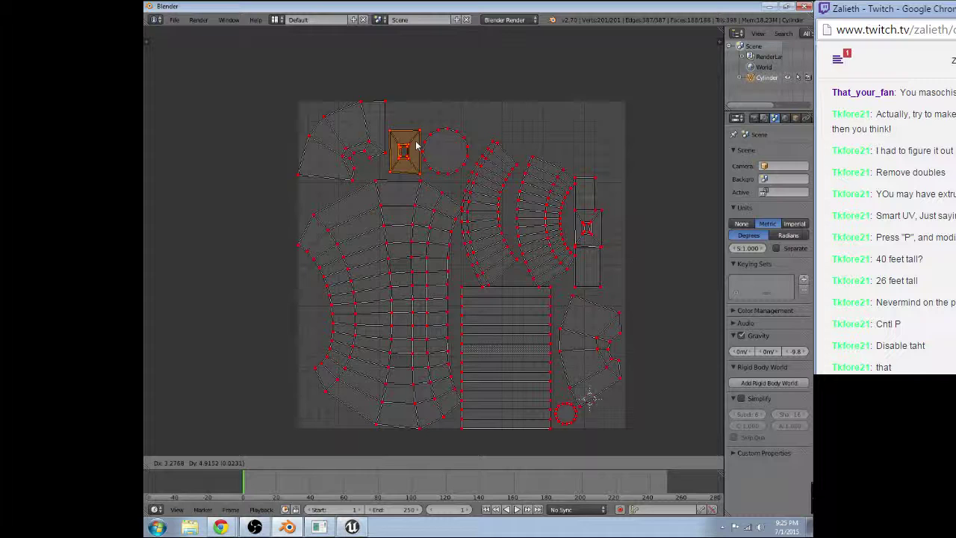
pyautogui.click(416, 146)
# Step: Shift the upper fan-shaped UV island inward from the UV square's edge and move the two curved strip islands upward and apart
pyautogui.click(367, 141)
pyautogui.press('g')
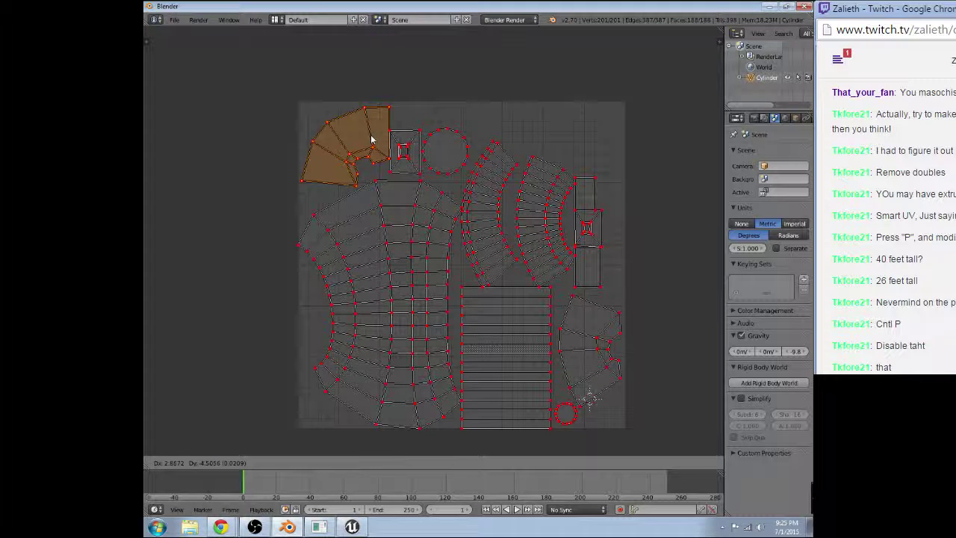
pyautogui.click(365, 143)
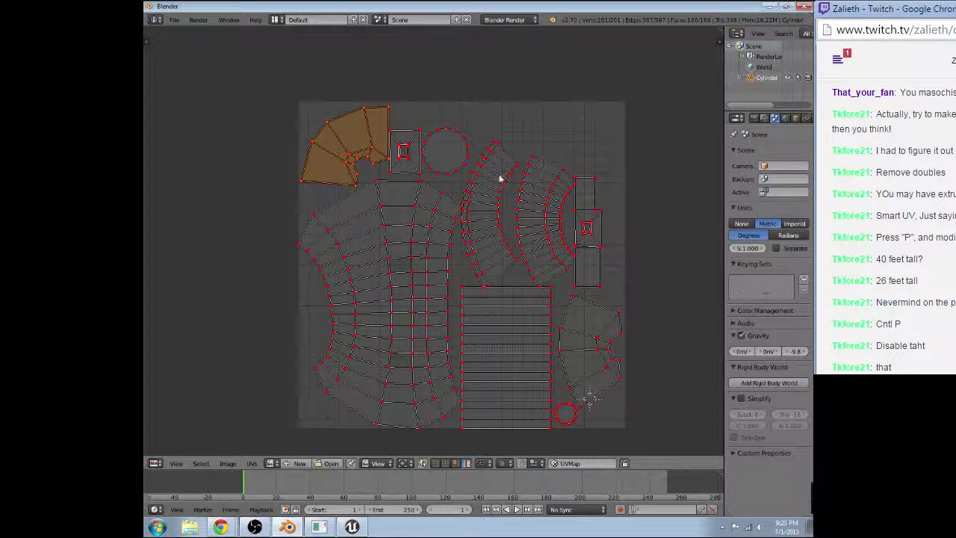
pyautogui.click(505, 169)
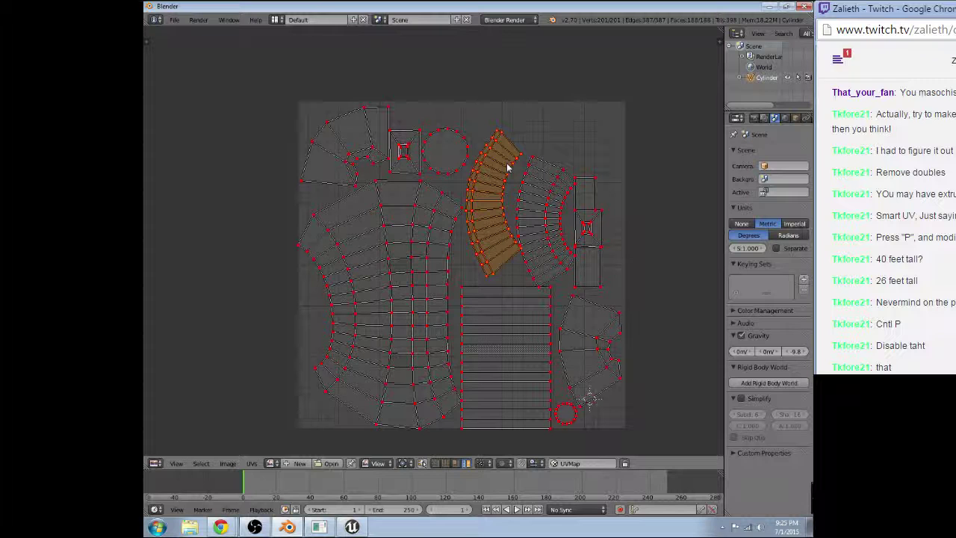
pyautogui.rightClick(553, 205)
pyautogui.press('g')
pyautogui.click(559, 148)
# Step: Spread the two plain rectangular UV islands and the small nested-square island in a row above the striped rectangle and lower fan
pyautogui.rightClick(592, 203)
pyautogui.press('g')
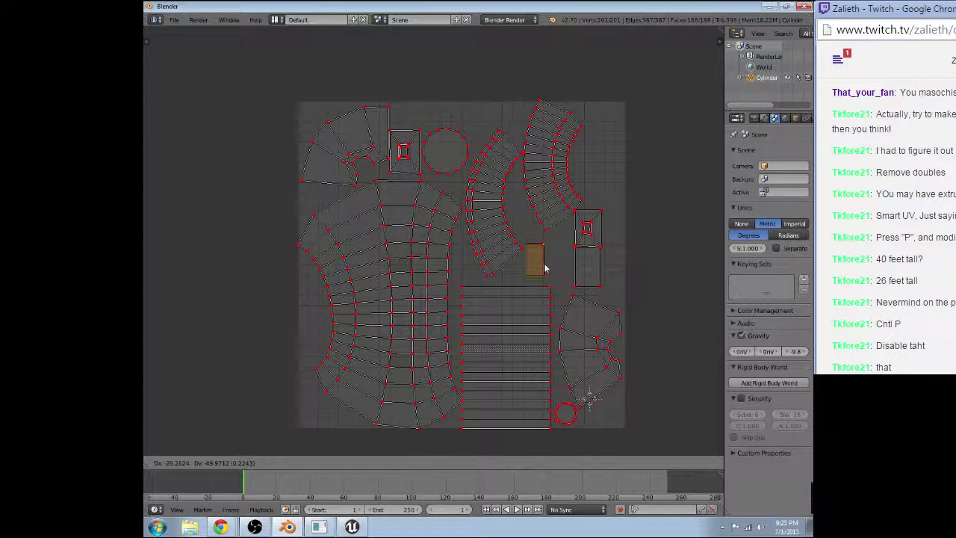
pyautogui.click(547, 269)
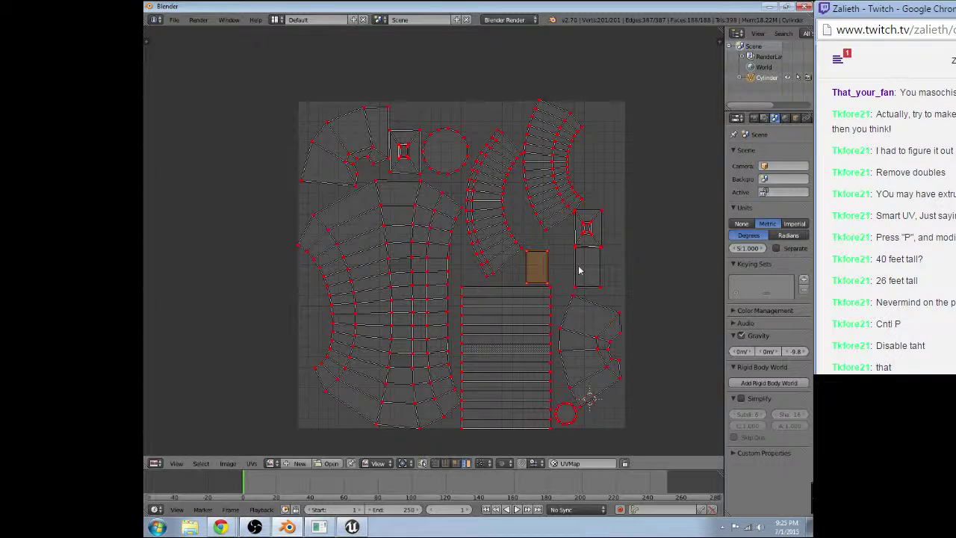
pyautogui.press('g')
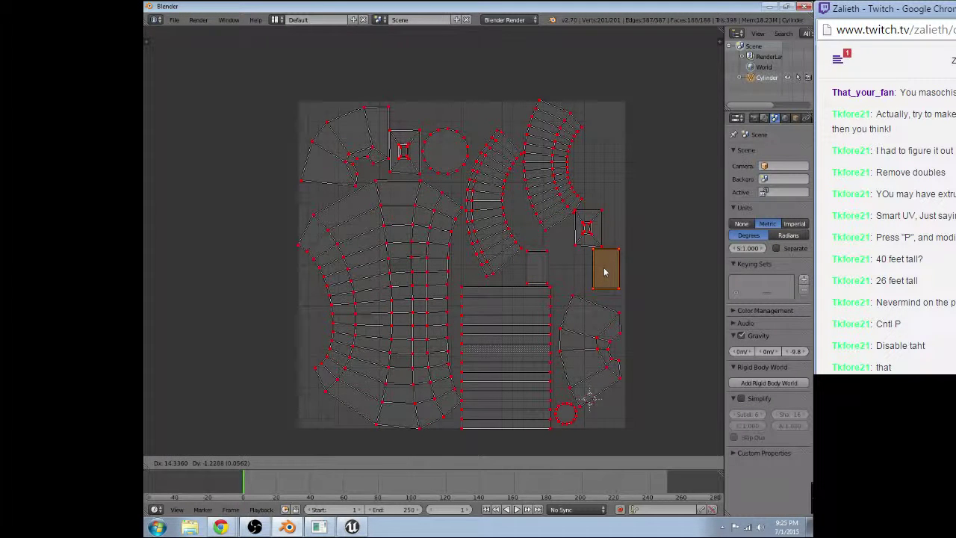
pyautogui.click(606, 272)
pyautogui.moveTo(585, 243); pyautogui.dragTo(571, 269, button='right')
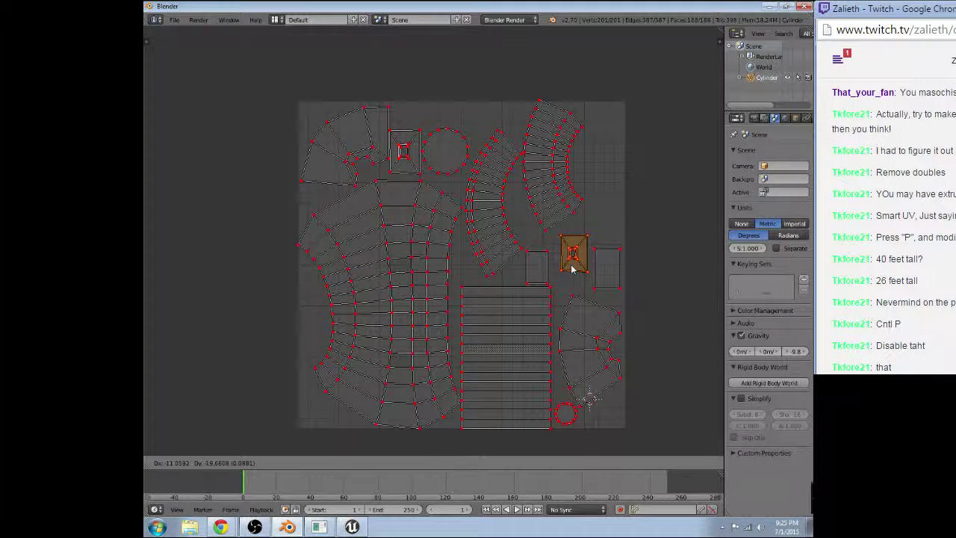
pyautogui.rightClick(572, 252)
pyautogui.hotkey('ctrl', 'shift', 'z')
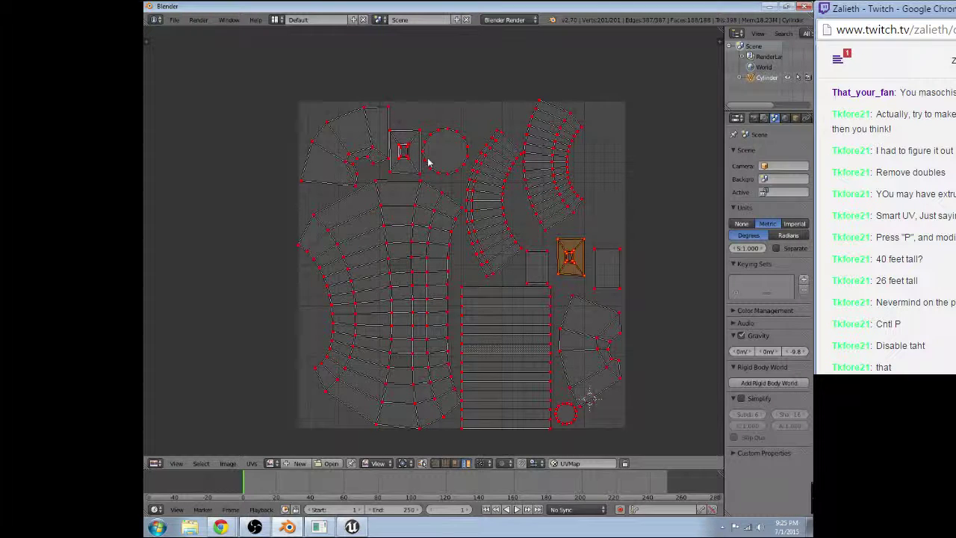
# Step: Nudge the upper nested-square UV island away from the fan and lower the large circle into the gap beside it
pyautogui.rightClick(411, 153)
pyautogui.press('g')
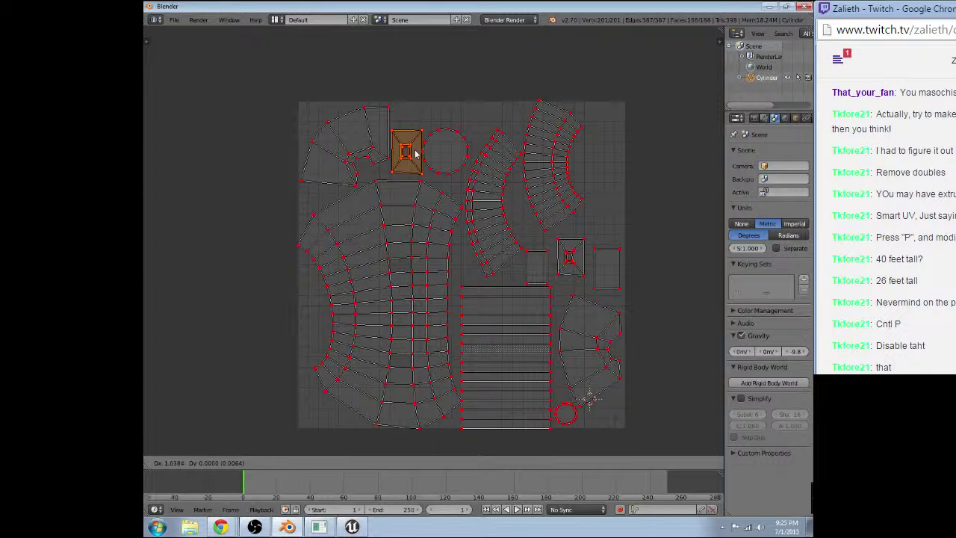
pyautogui.click(416, 153)
pyautogui.rightClick(448, 154)
pyautogui.press('g')
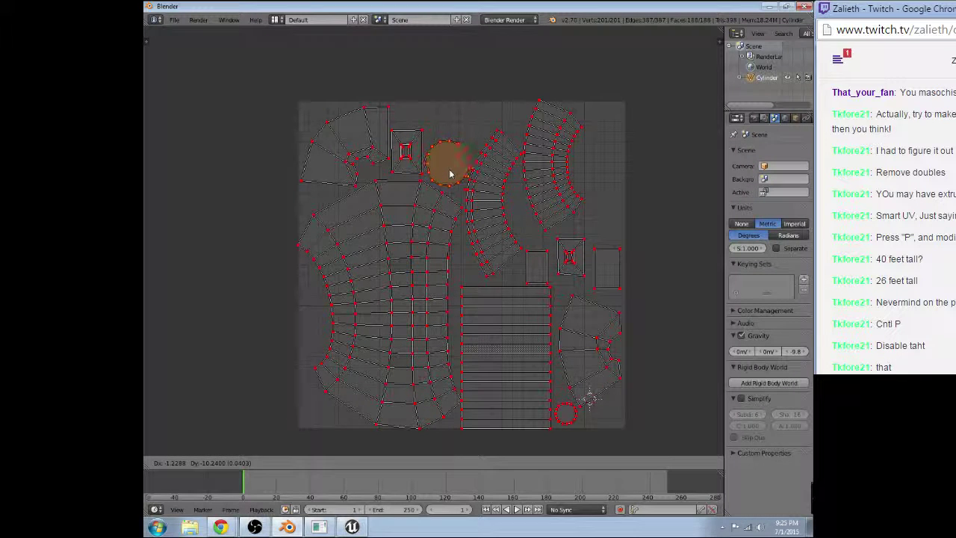
pyautogui.click(449, 173)
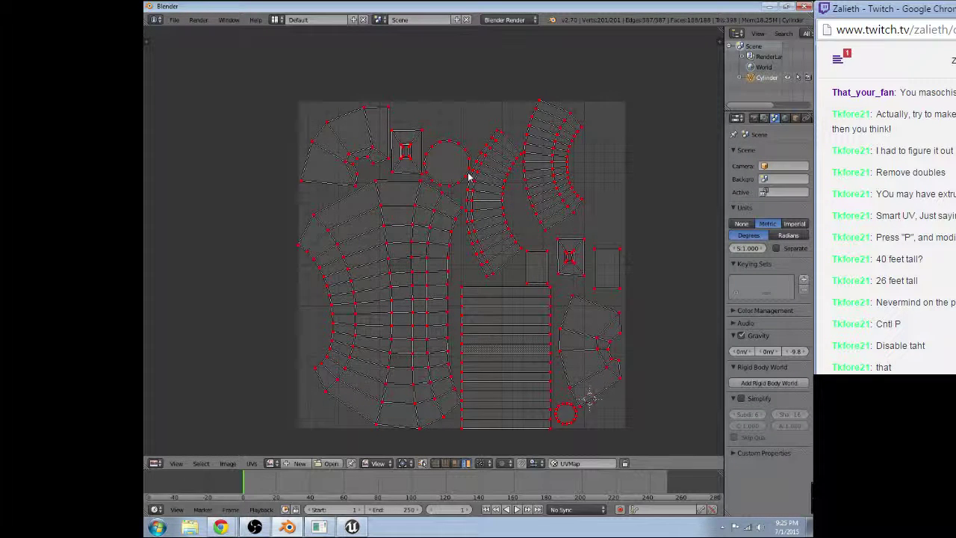
# Step: Select all the UV islands and return to the 3D View
pyautogui.press('a')
pyautogui.click(155, 463)
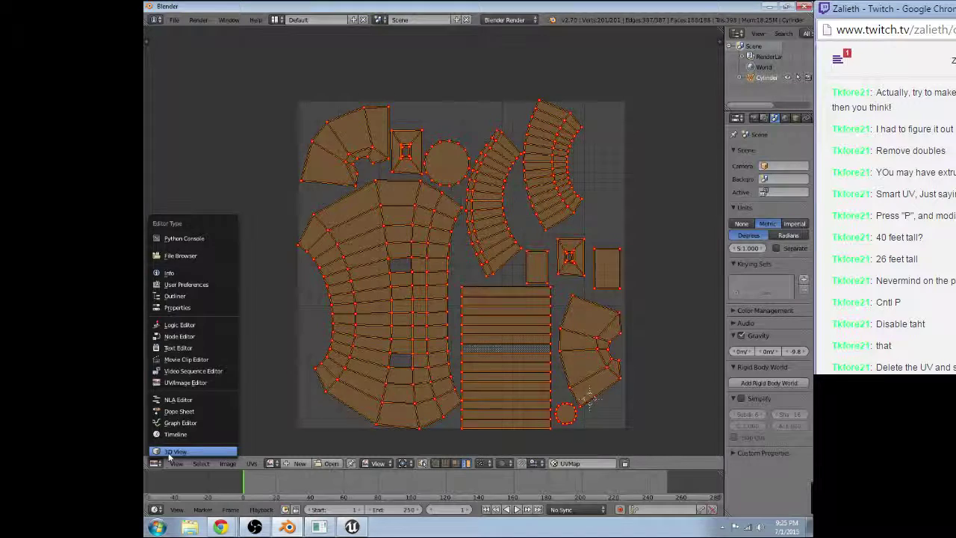
pyautogui.click(171, 453)
# Step: Save the Blender file to the Desktop under the name TargetPractice
pyautogui.click(173, 19)
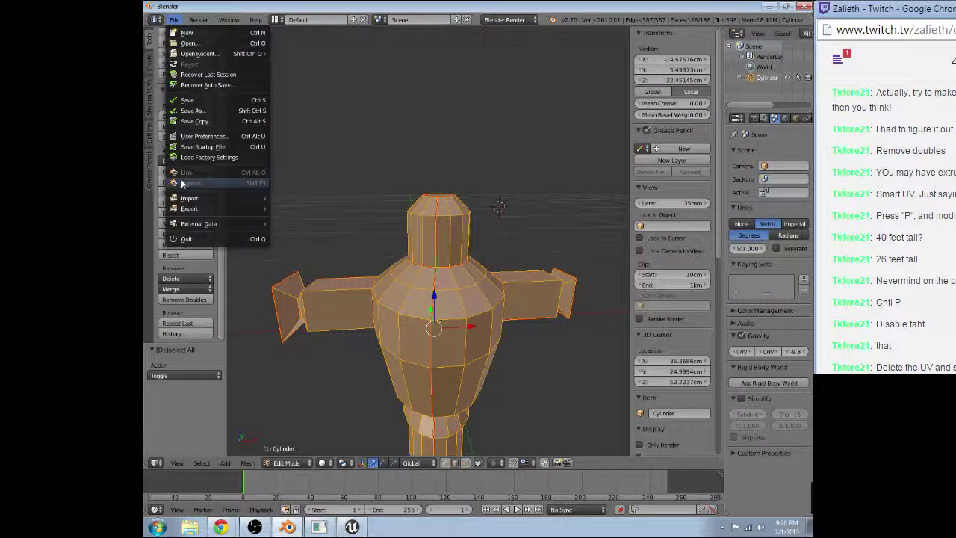
pyautogui.moveTo(224, 209)
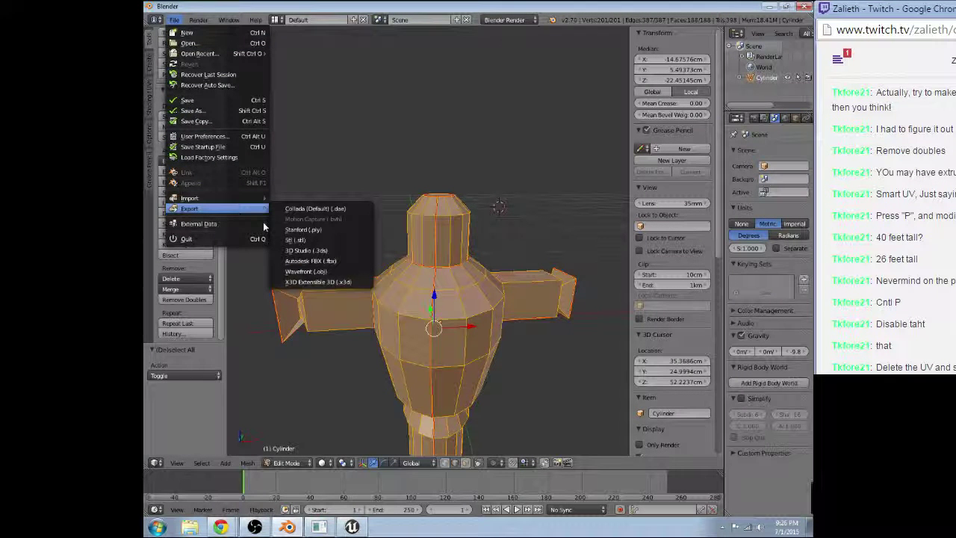
pyautogui.click(187, 99)
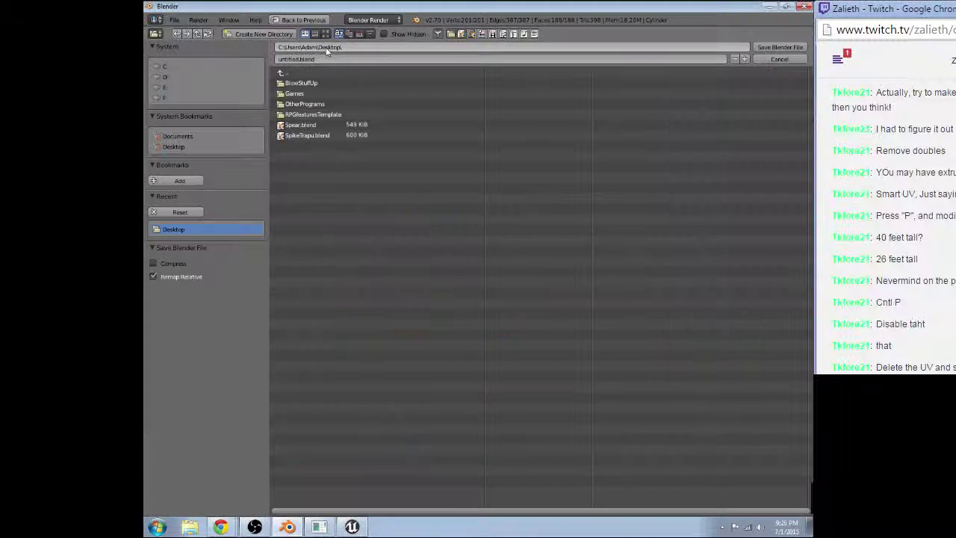
pyautogui.click(325, 59)
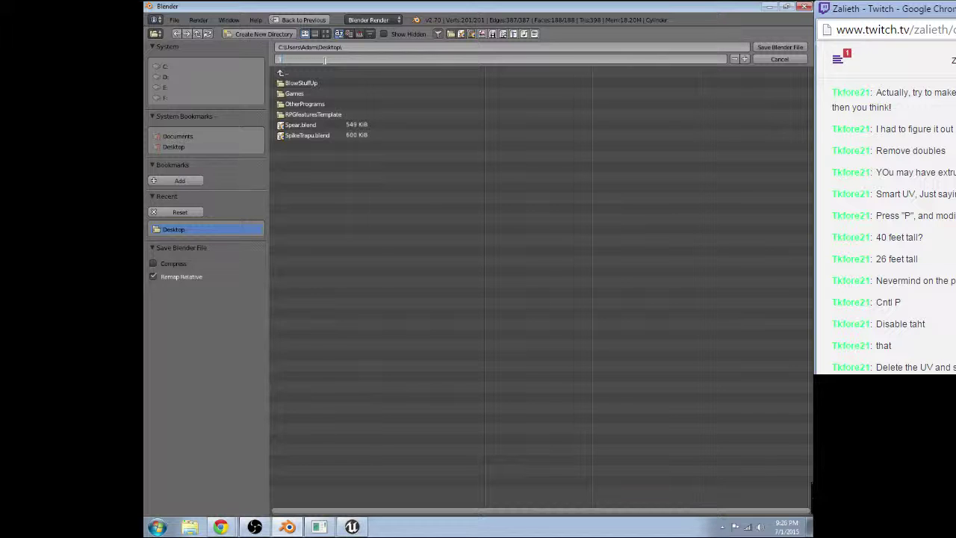
pyautogui.write('Target')
pyautogui.write('ice')
pyautogui.click(779, 47)
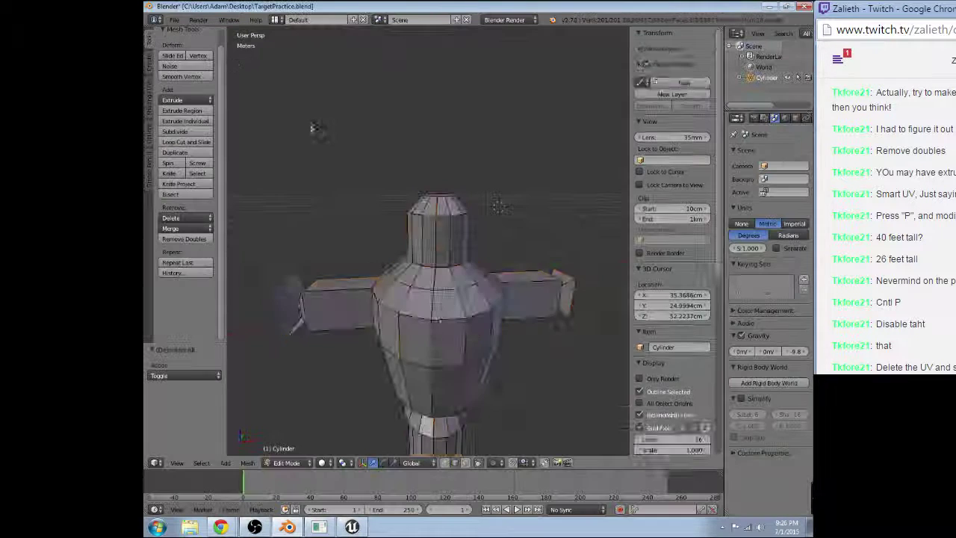
# Step: Deselect the mesh and export the model to the Desktop in Autodesk FBX format as TargetDummy.fbx
pyautogui.press('a')
pyautogui.click(174, 19)
pyautogui.moveTo(187, 222)
pyautogui.click(312, 259)
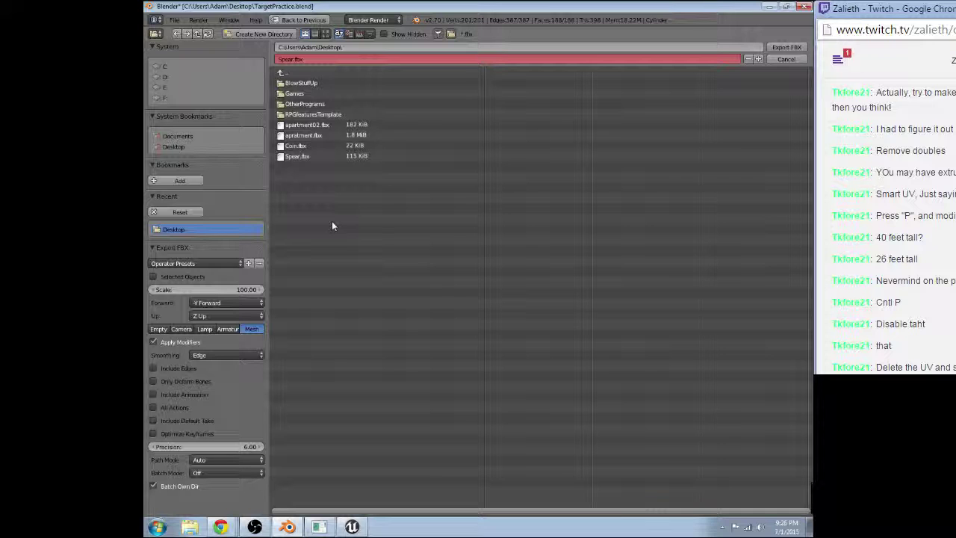
pyautogui.click(299, 60)
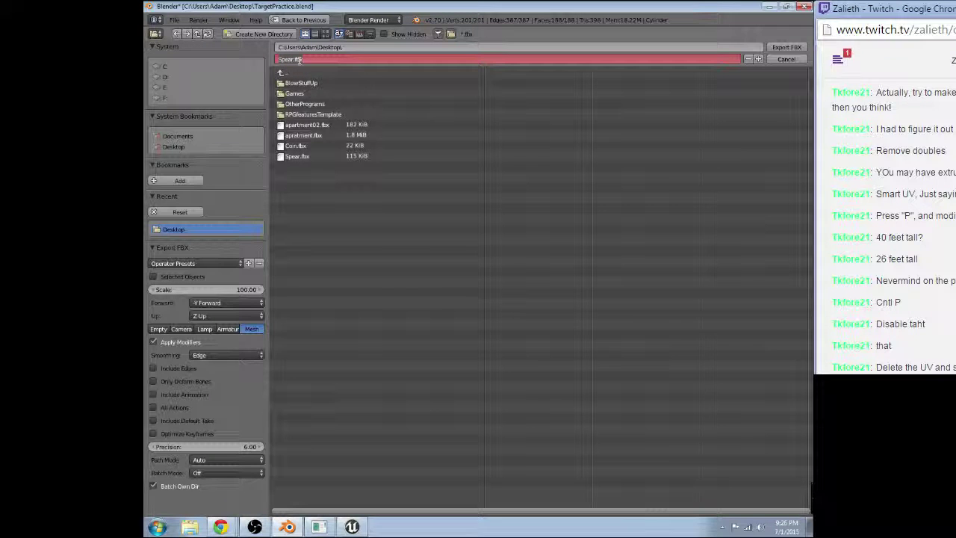
pyautogui.write('TargetP')
pyautogui.write('ummy')
pyautogui.press('Return')
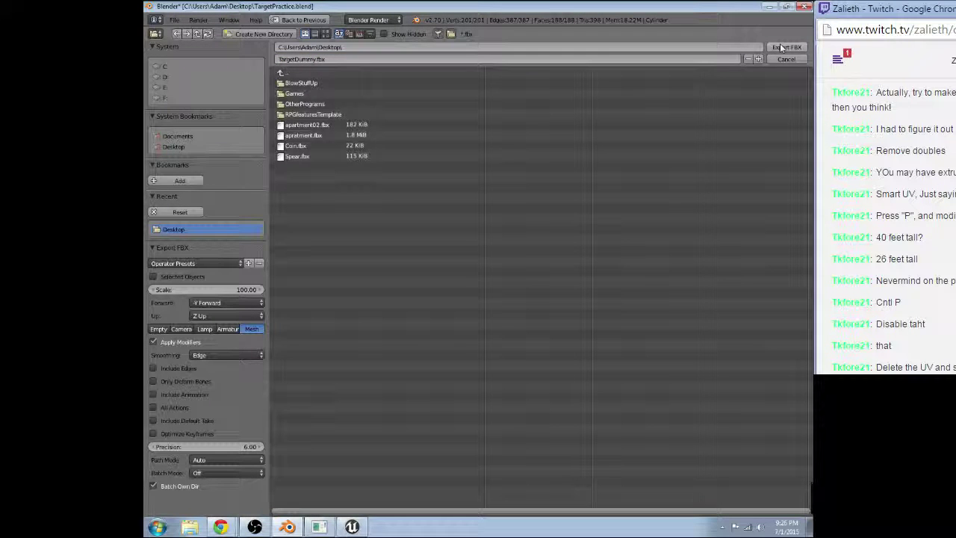
pyautogui.click(784, 47)
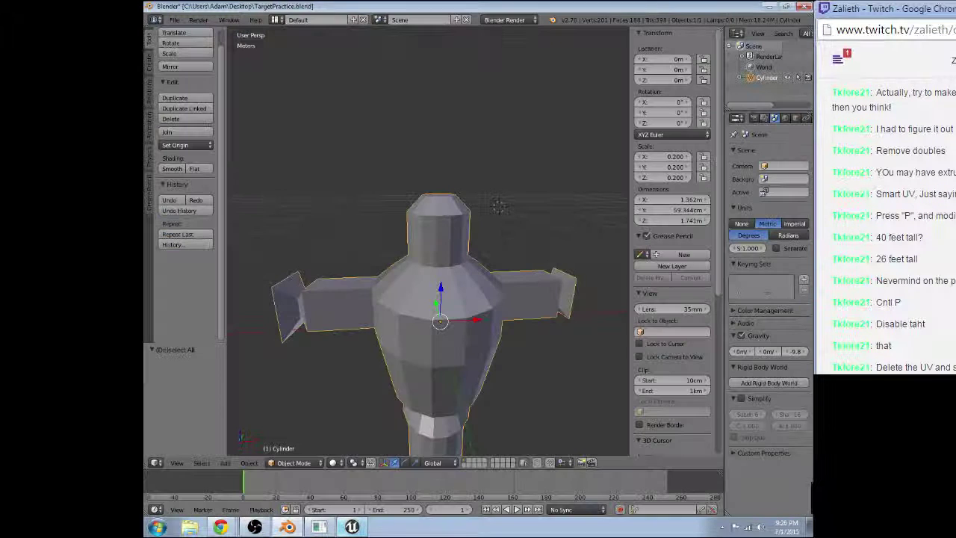
# Step: Switch to Unreal Editor and delete the spear standing beside the blue character in the level
pyautogui.click(351, 527)
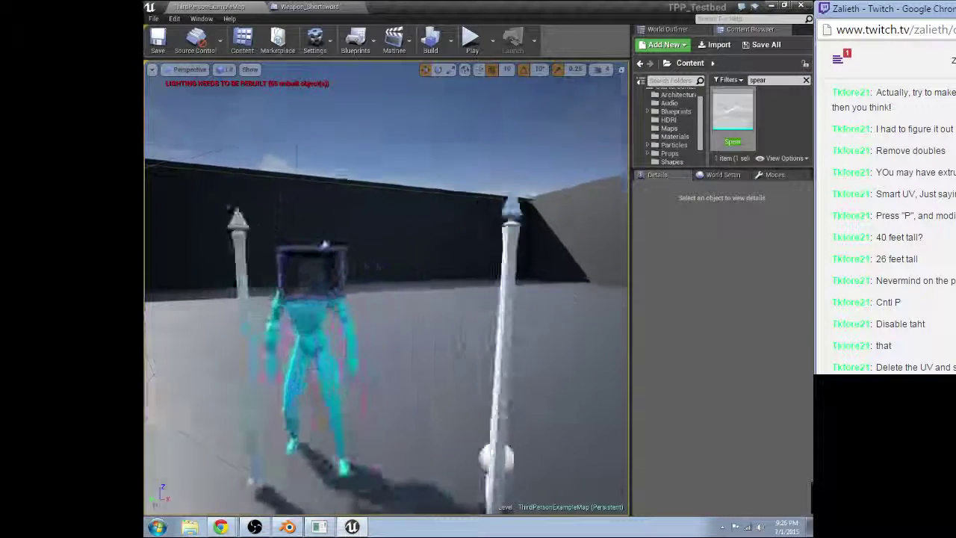
pyautogui.click(298, 284)
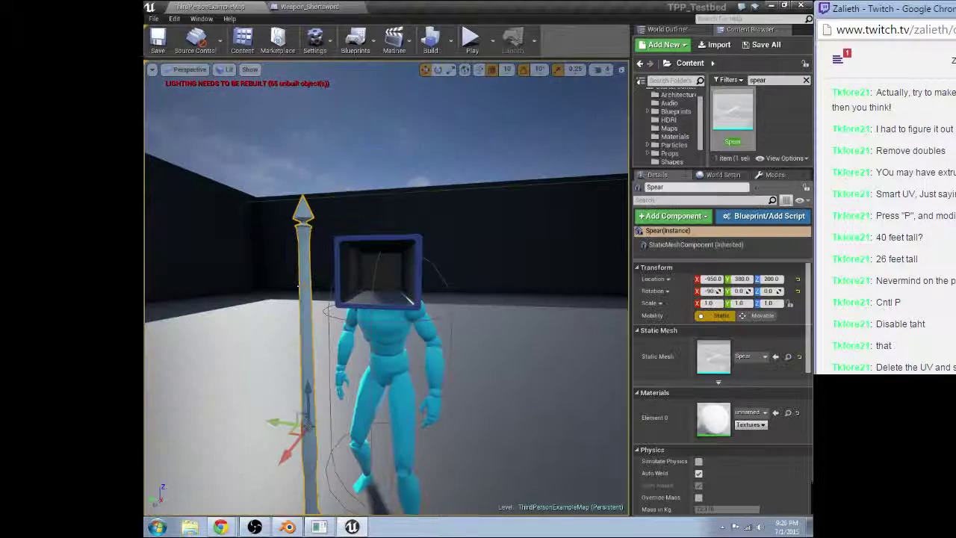
pyautogui.press('Delete')
pyautogui.moveTo(297, 286); pyautogui.dragTo(363, 292, button='right')
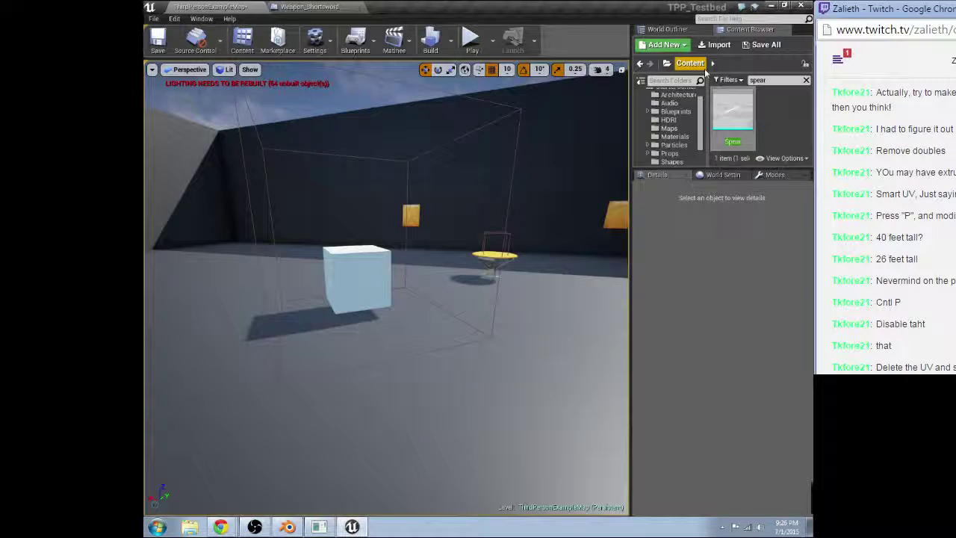
# Step: Import TargetDummy.fbx from the Desktop into the Content folder with the default FBX options and open the mesh for inspection
pyautogui.click(713, 45)
pyautogui.scroll(-5, 284, 187)
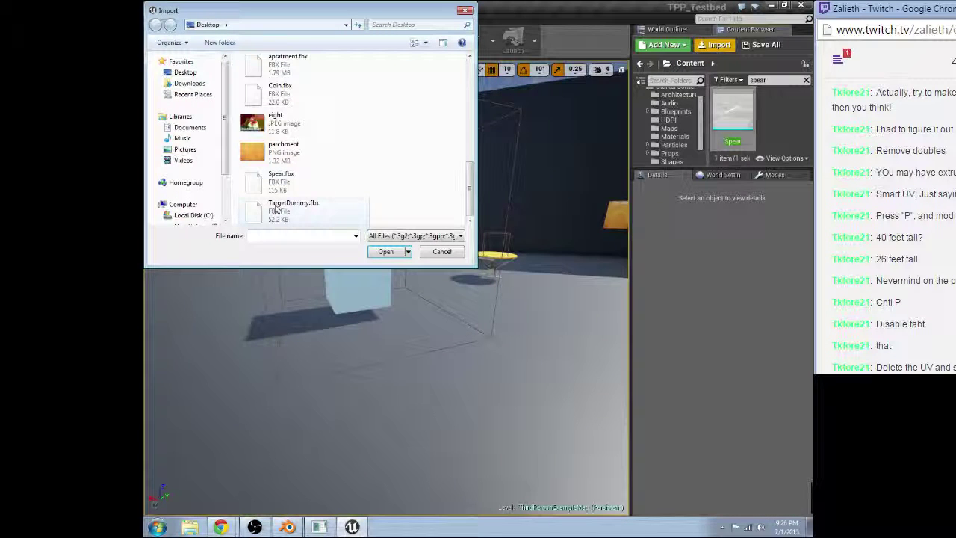
pyautogui.doubleClick(277, 209)
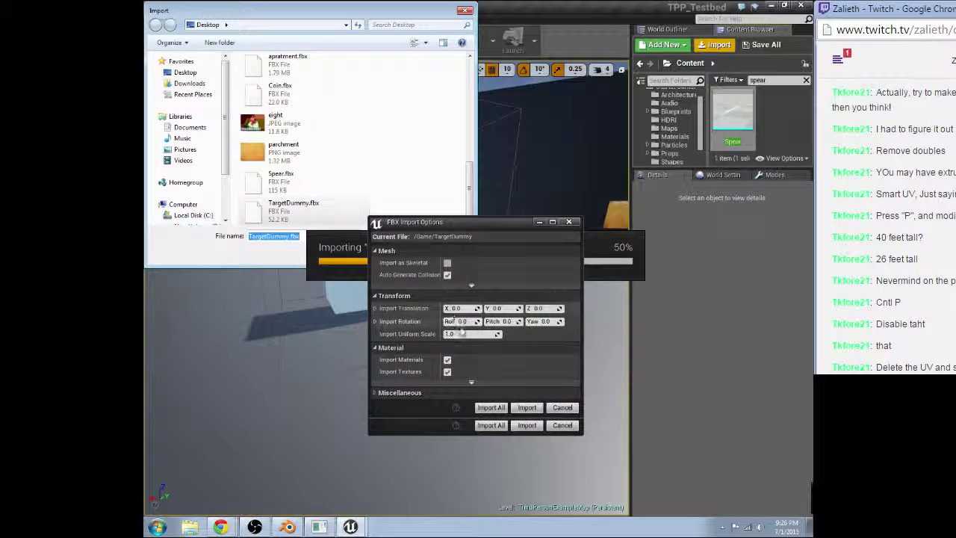
pyautogui.click(526, 407)
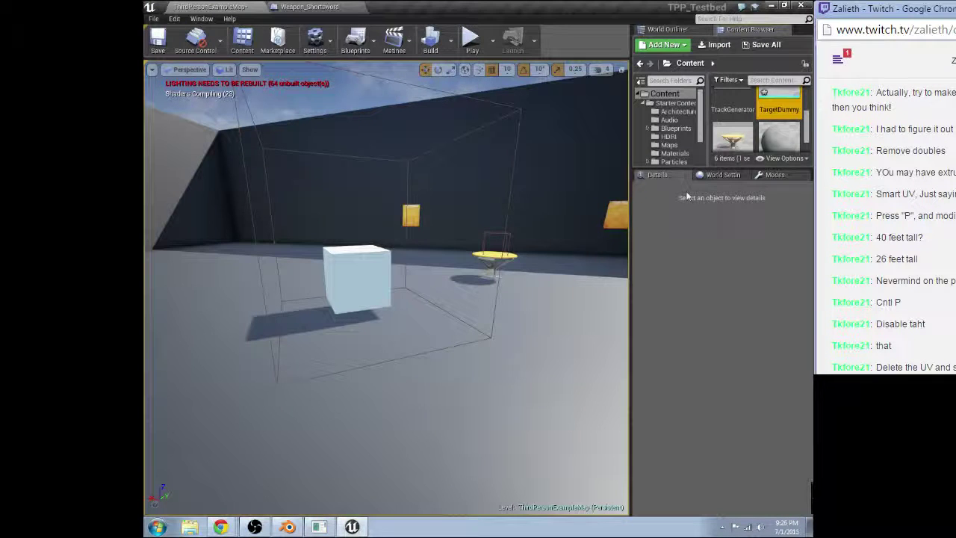
pyautogui.doubleClick(777, 103)
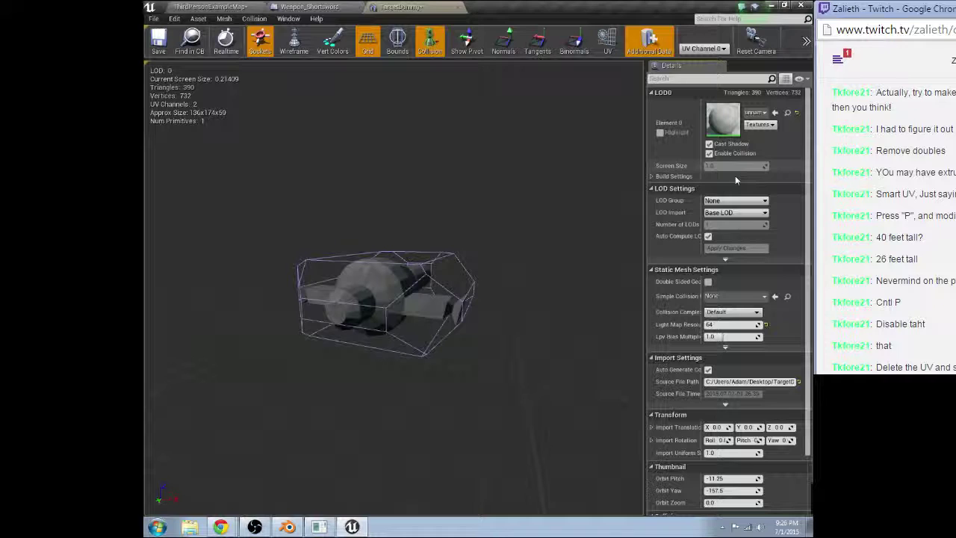
pyautogui.moveTo(627, 224); pyautogui.dragTo(372, 527)
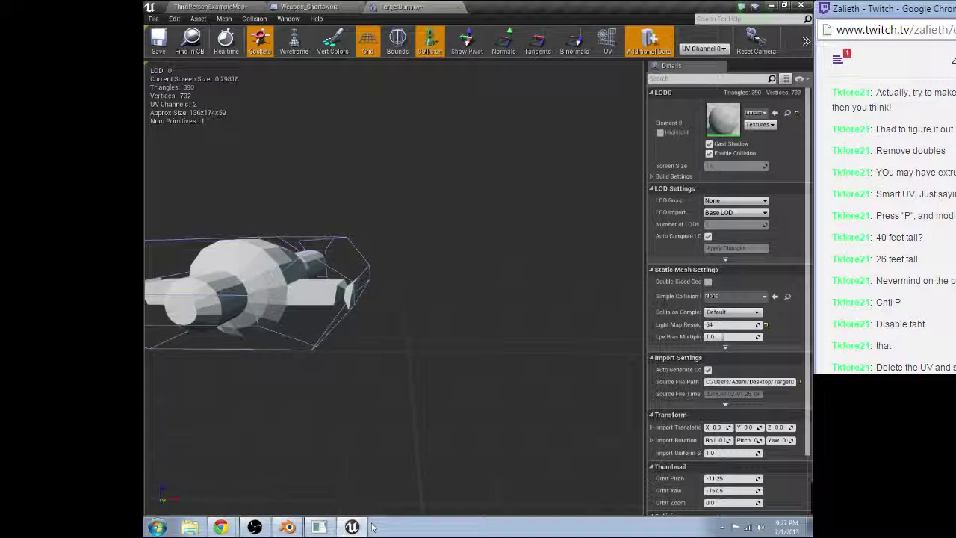
pyautogui.click(287, 527)
pyautogui.click(174, 19)
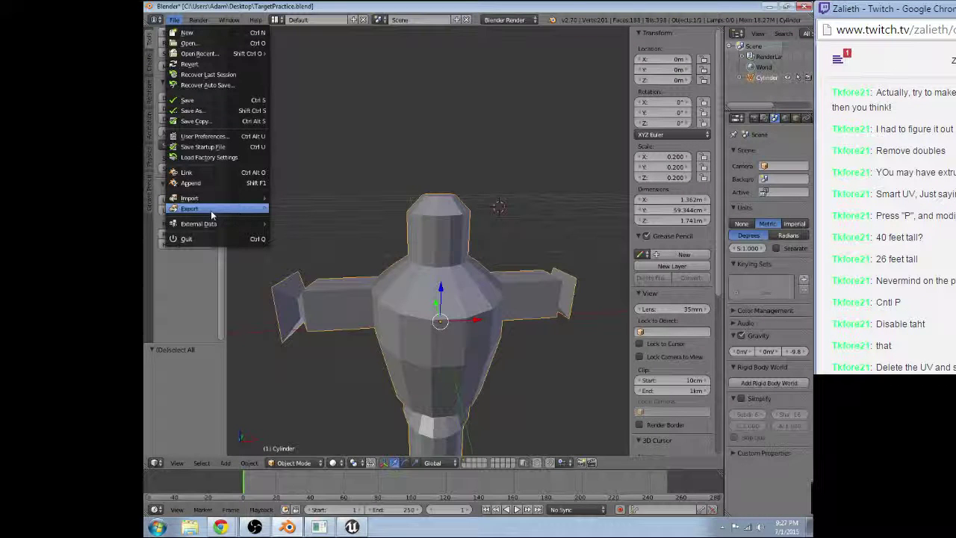
pyautogui.moveTo(211, 215)
pyautogui.click(323, 140)
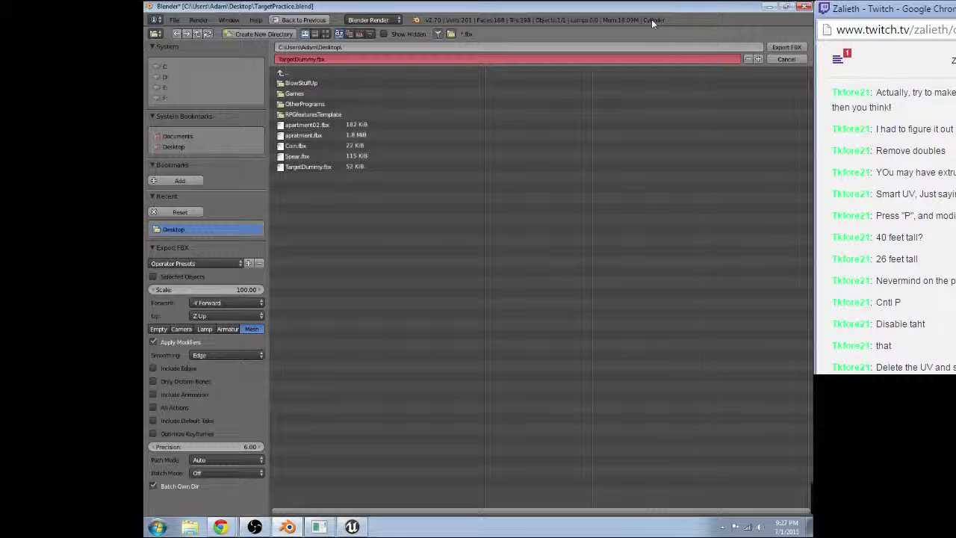
pyautogui.hotkey('alt', 'Tab')
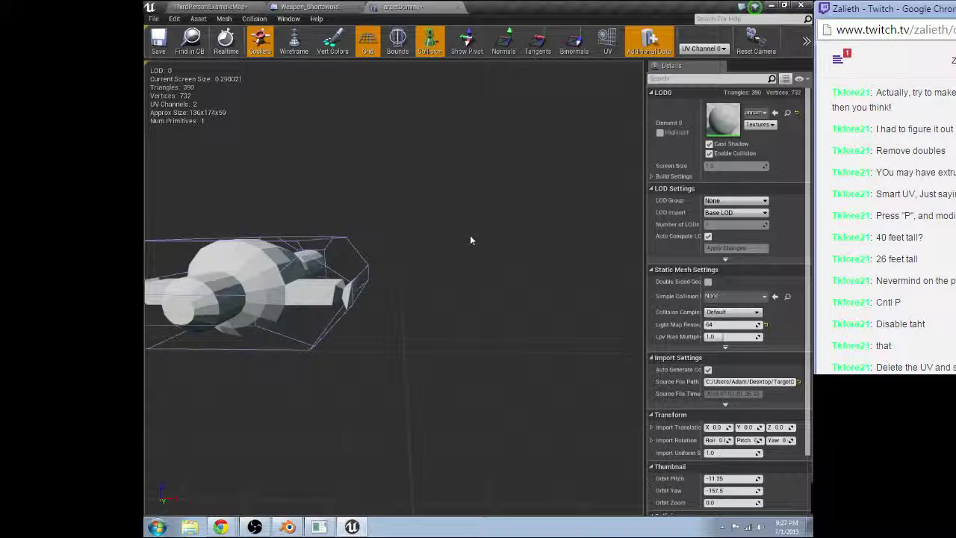
# Step: Check the imported mesh's orientation, open the Blueprint of the level's TargetDummy cube actor, and show its component viewport
pyautogui.keyDown('alt'); pyautogui.moveTo(470, 240); pyautogui.dragTo(354, 288); pyautogui.keyUp('alt')
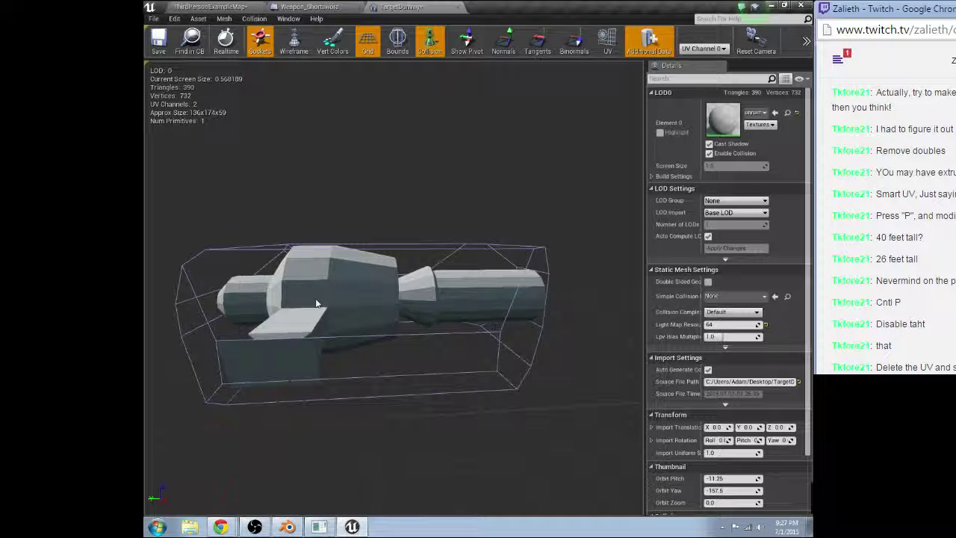
pyautogui.hotkey('ctrl', 'Tab')
pyautogui.click(379, 277)
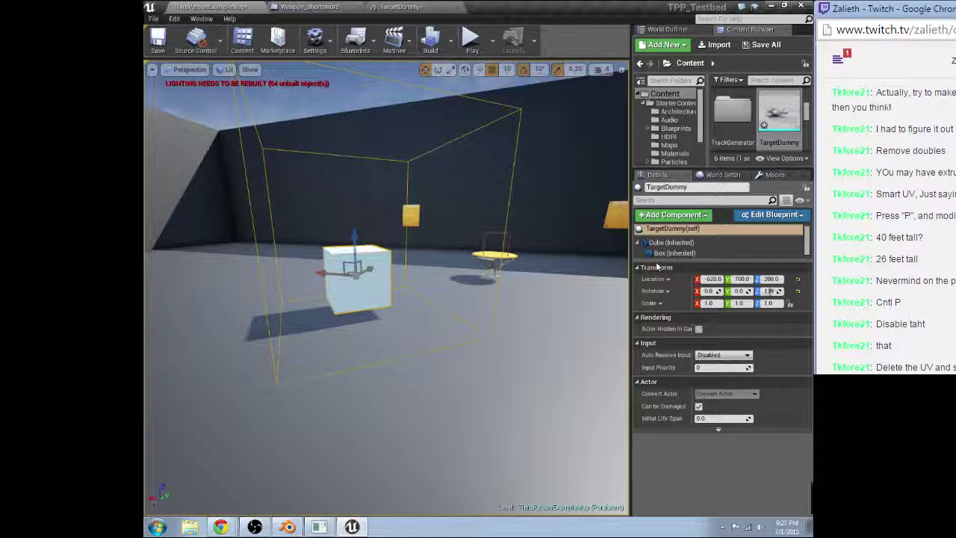
pyautogui.click(771, 214)
pyautogui.click(738, 237)
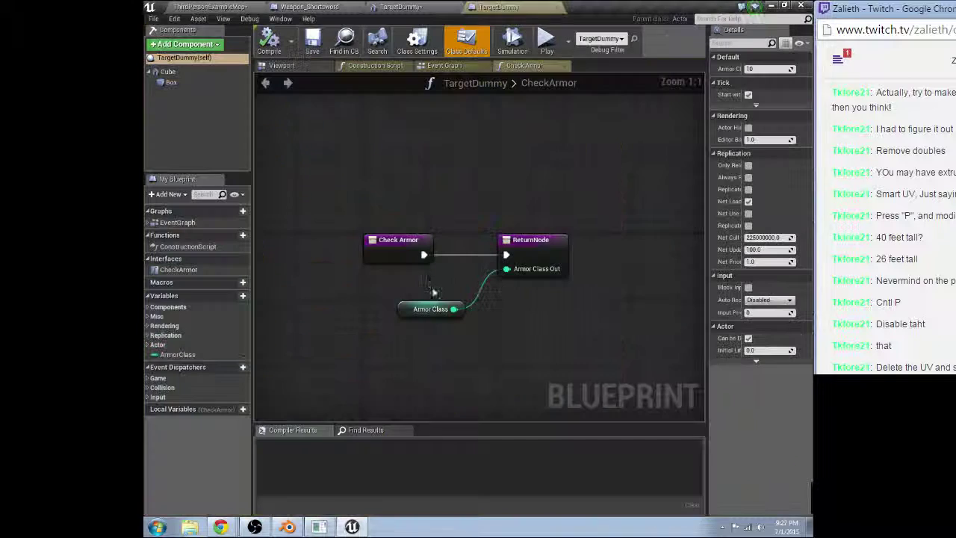
pyautogui.click(301, 67)
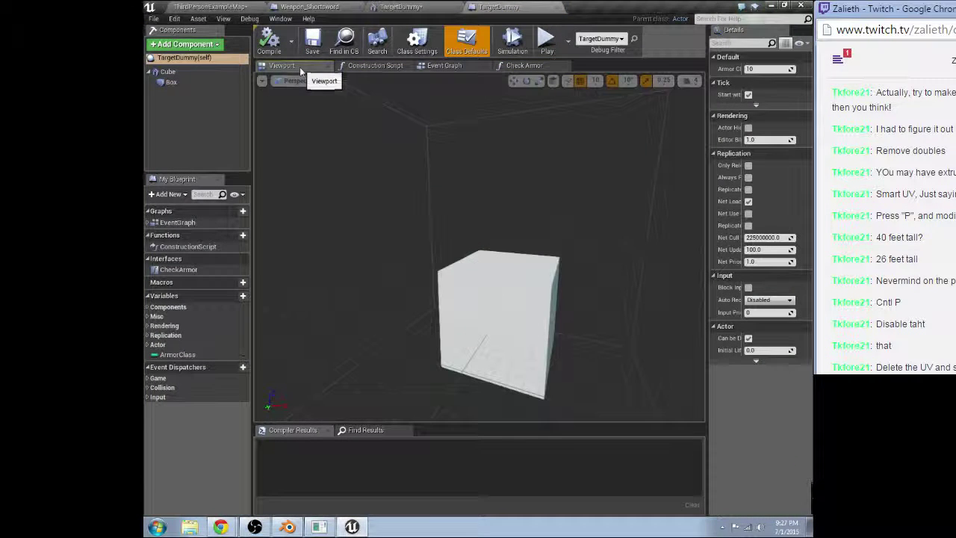
# Step: Replace the Cube component's static mesh with the imported TargetDummy mesh
pyautogui.click(486, 314)
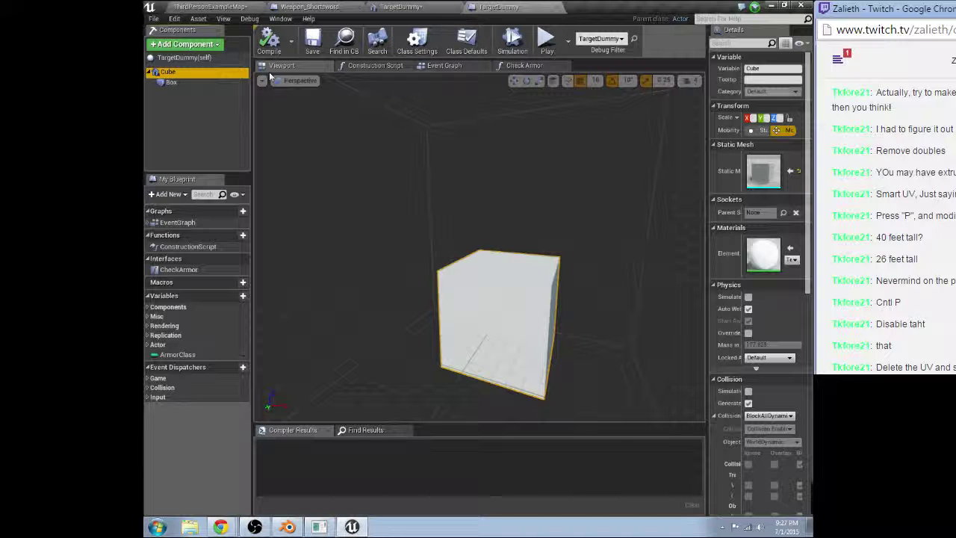
pyautogui.moveTo(706, 187); pyautogui.dragTo(629, 182)
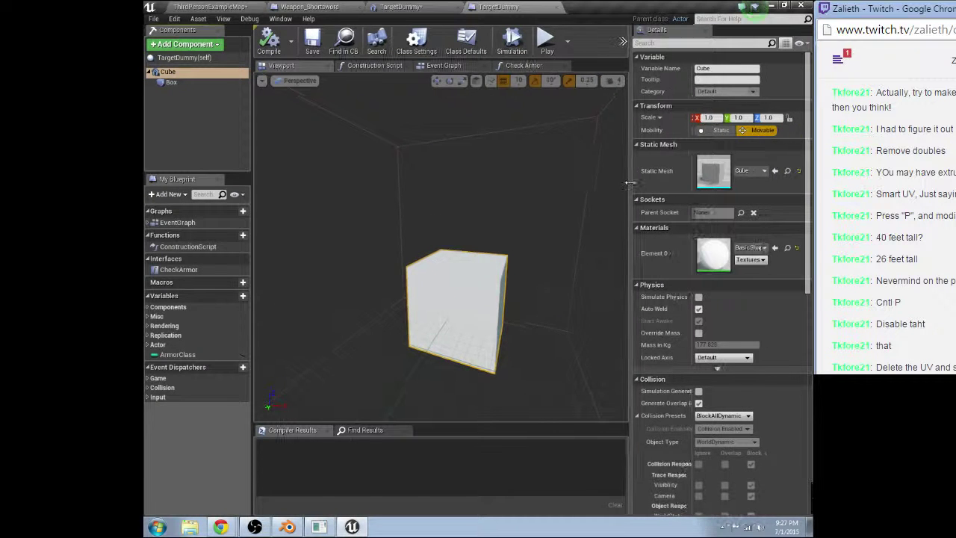
pyautogui.click(752, 170)
pyautogui.write('target')
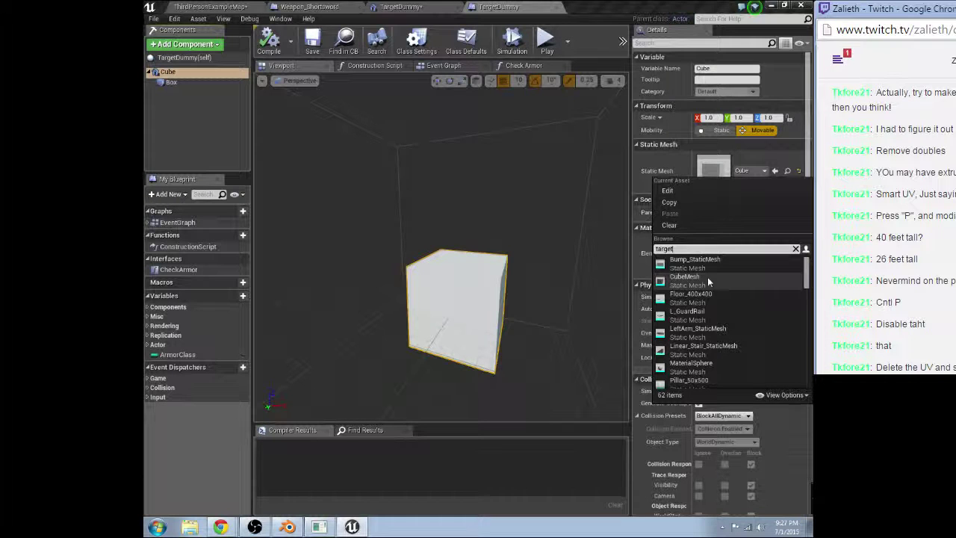
pyautogui.click(707, 276)
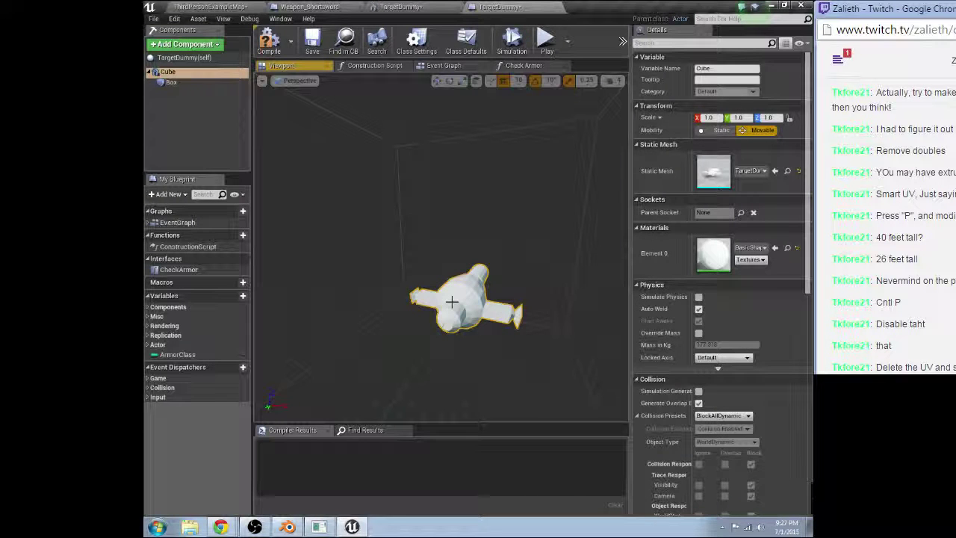
# Step: Add a Scene component to the Blueprint and make it the root above the Cube component
pyautogui.click(185, 44)
pyautogui.scroll(-5, 178, 237)
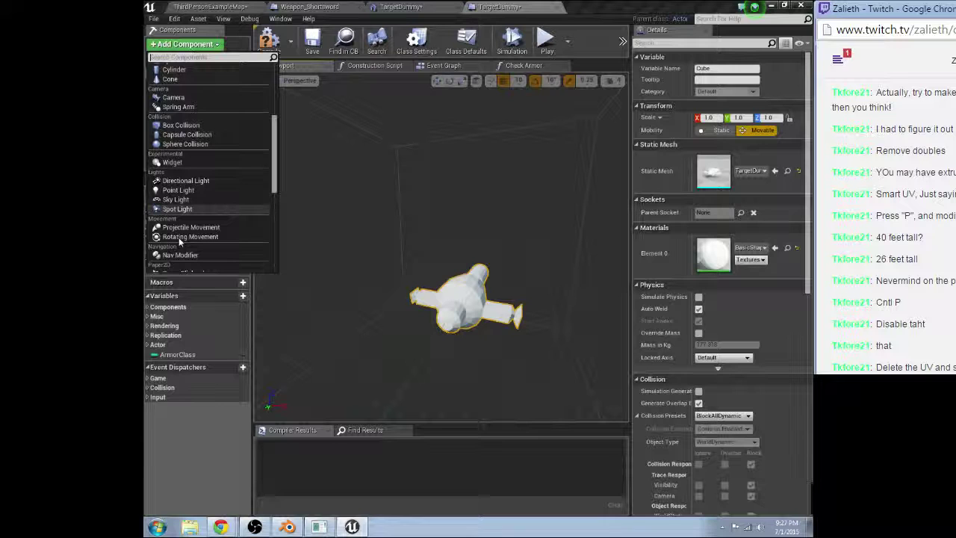
pyautogui.scroll(-5, 179, 237)
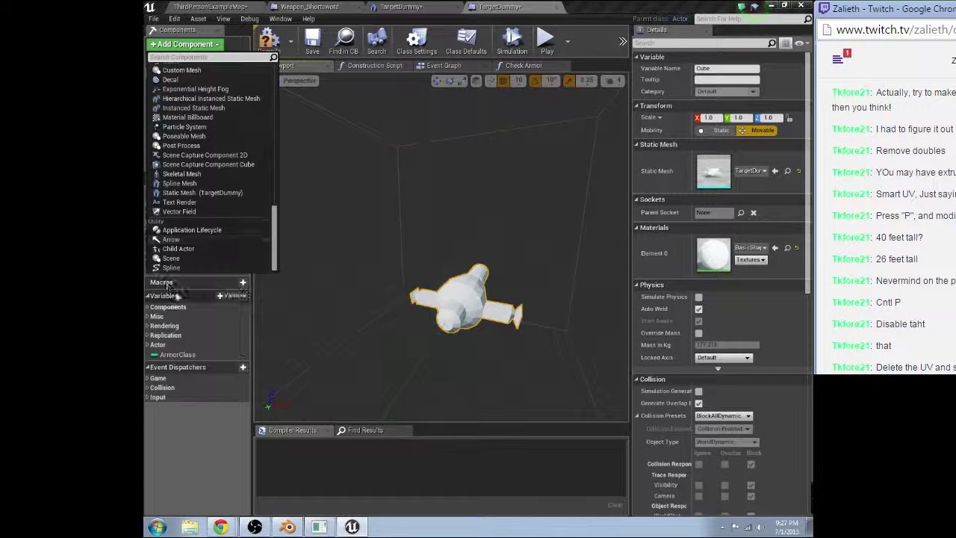
pyautogui.click(171, 257)
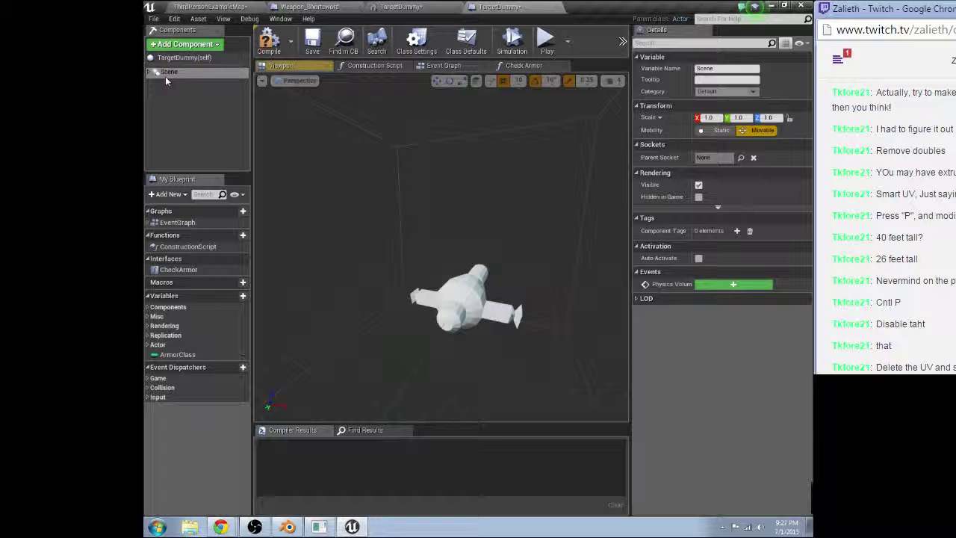
pyautogui.click(159, 82)
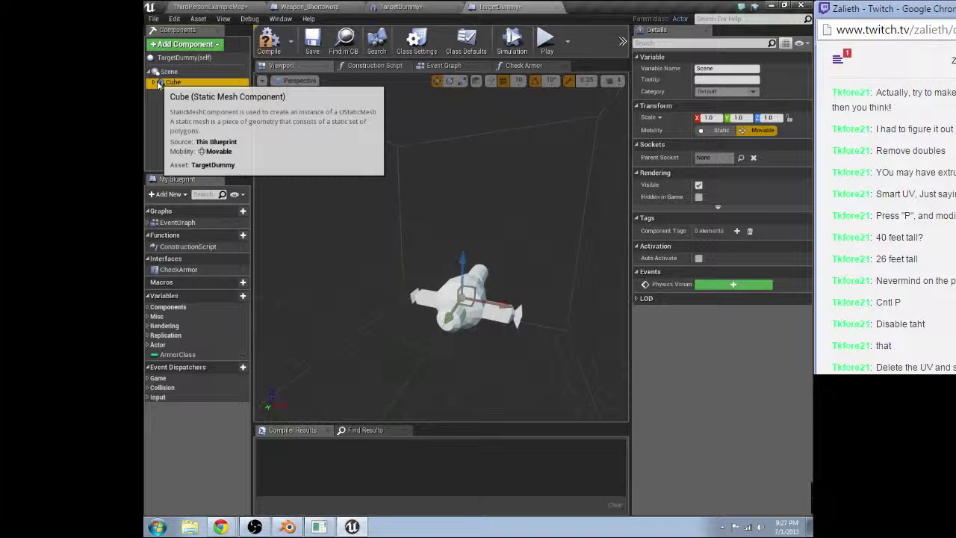
# Step: Rename the Cube static mesh component as Target
pyautogui.doubleClick(173, 83)
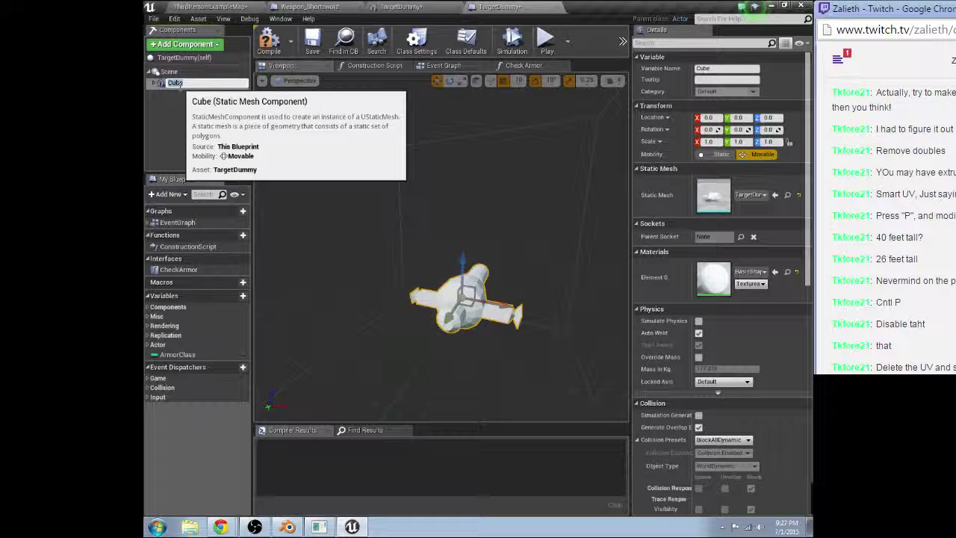
pyautogui.write('Target')
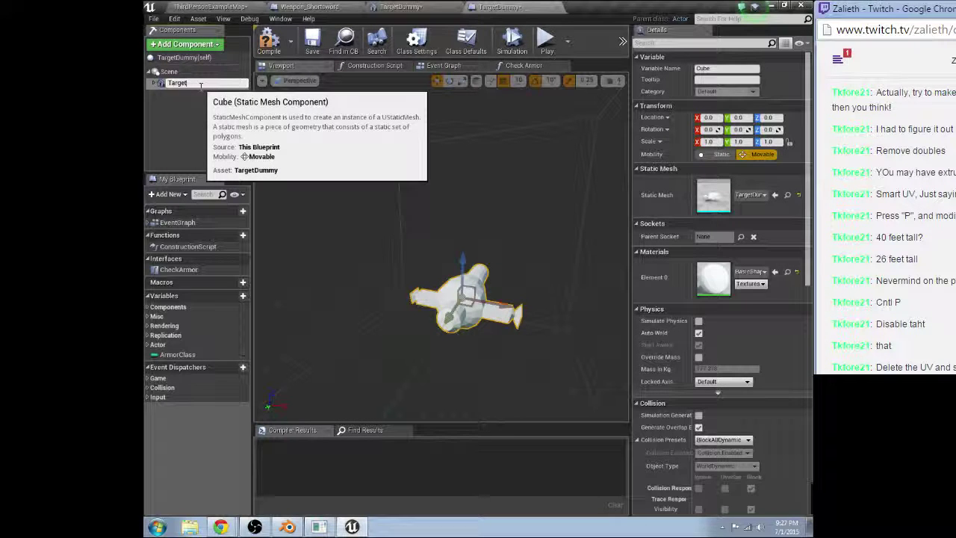
pyautogui.press('Return')
# Step: Move the Box collision component out from under Target so it is parented directly to the root Scene component
pyautogui.press('e')
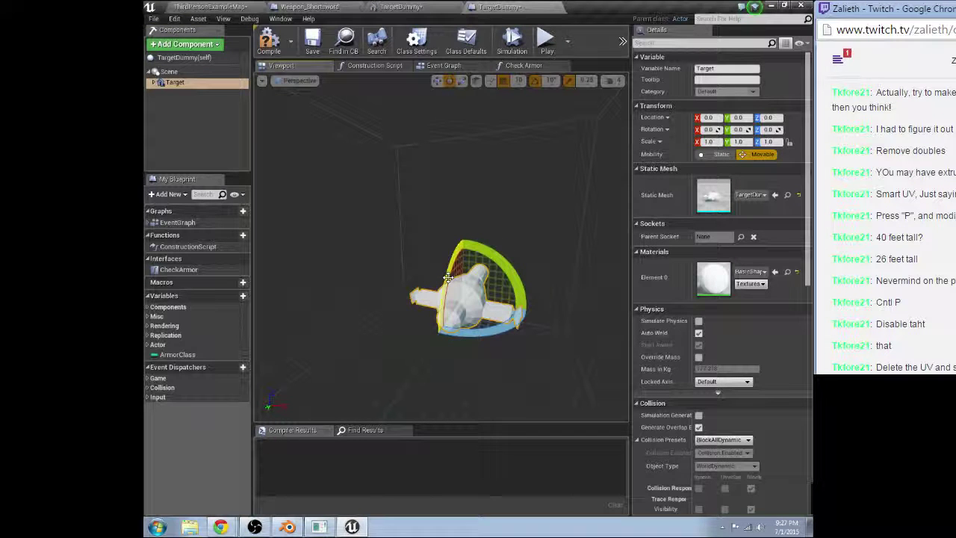
pyautogui.moveTo(447, 278); pyautogui.dragTo(448, 315)
pyautogui.click(153, 81)
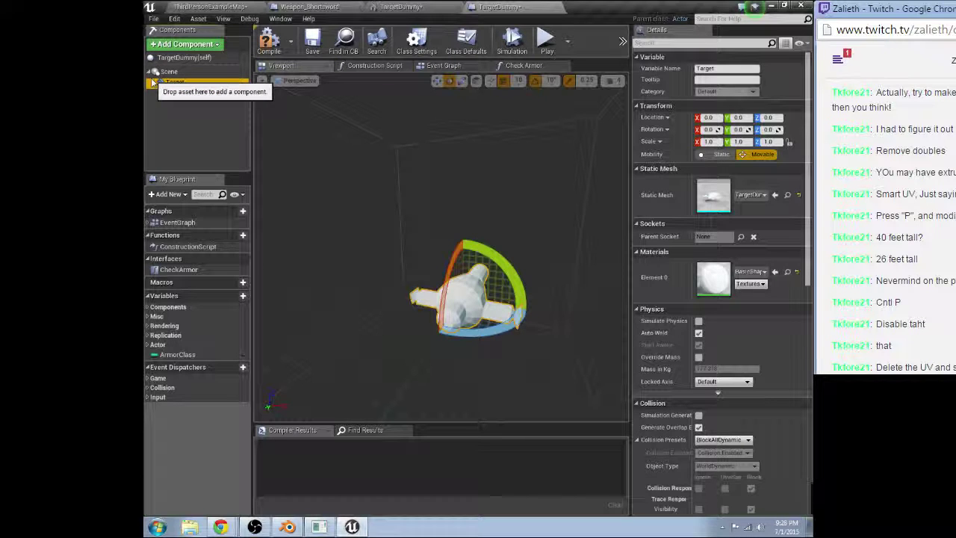
pyautogui.click(175, 95)
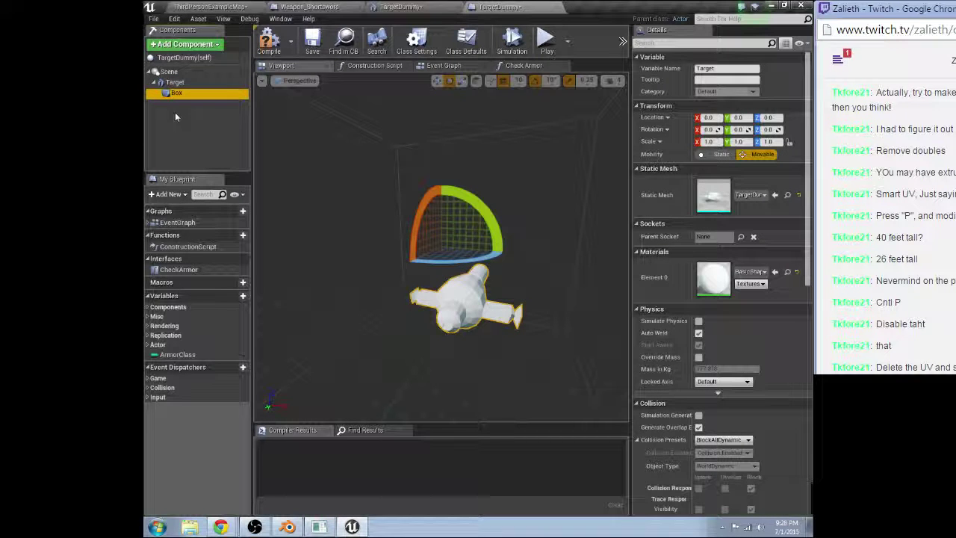
pyautogui.moveTo(177, 93); pyautogui.dragTo(169, 71)
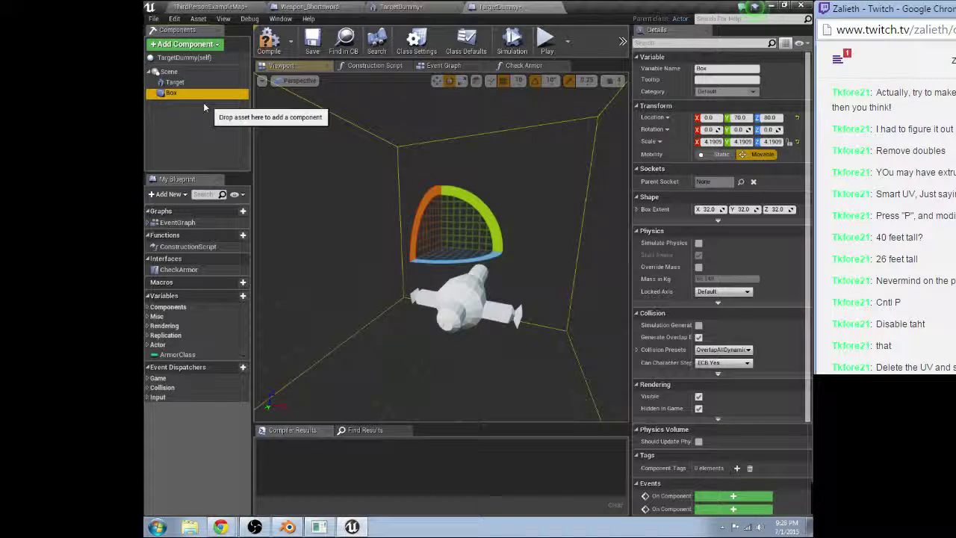
# Step: Rotate the Target mesh component -90° about X so the dummy stands upright
pyautogui.click(174, 82)
pyautogui.moveTo(446, 277); pyautogui.dragTo(459, 350)
pyautogui.moveTo(459, 351); pyautogui.dragTo(377, 351, button='right')
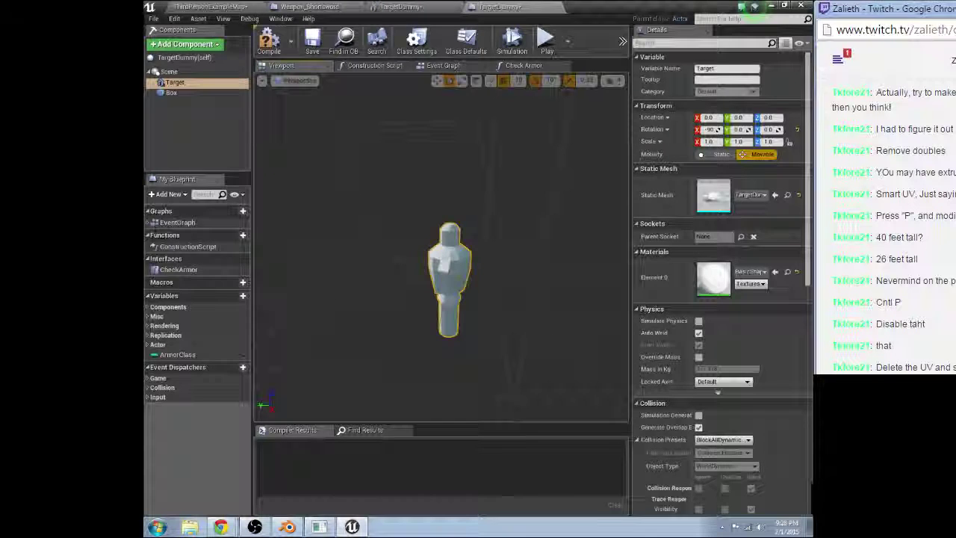
# Step: Raise the TargetDummy actor in the level to a Z location of 240
pyautogui.click(209, 6)
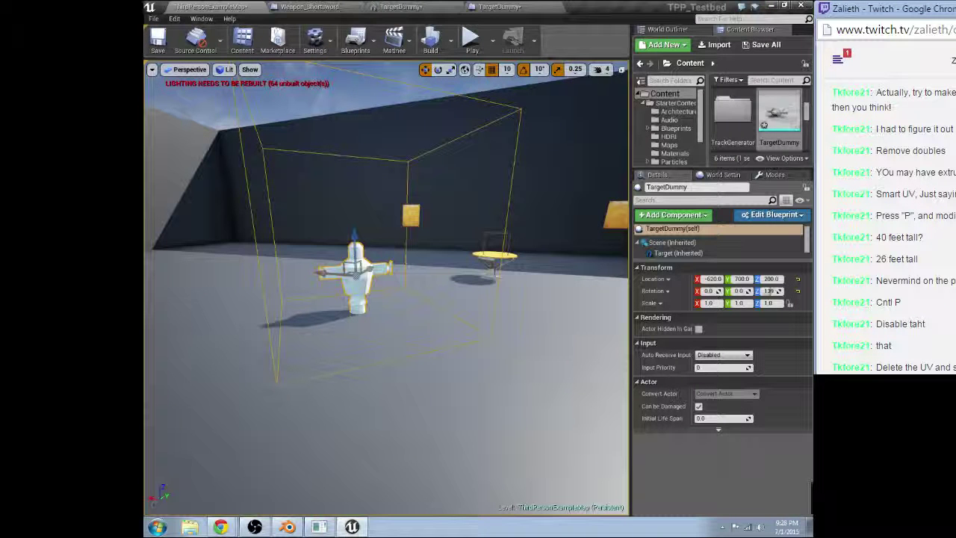
pyautogui.moveTo(388, 298); pyautogui.dragTo(448, 299, button='right')
pyautogui.moveTo(348, 273); pyautogui.dragTo(348, 251)
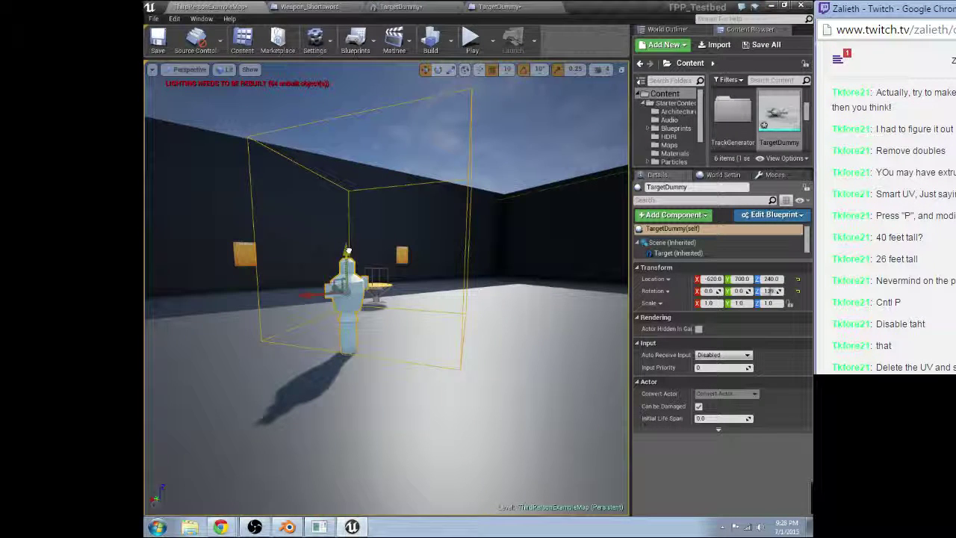
# Step: Raise the Target mesh component to Z about 60 in the Blueprint, and place the TargetDummy actor at Z 180 in the level
pyautogui.hotkey('ctrl', 'Tab')
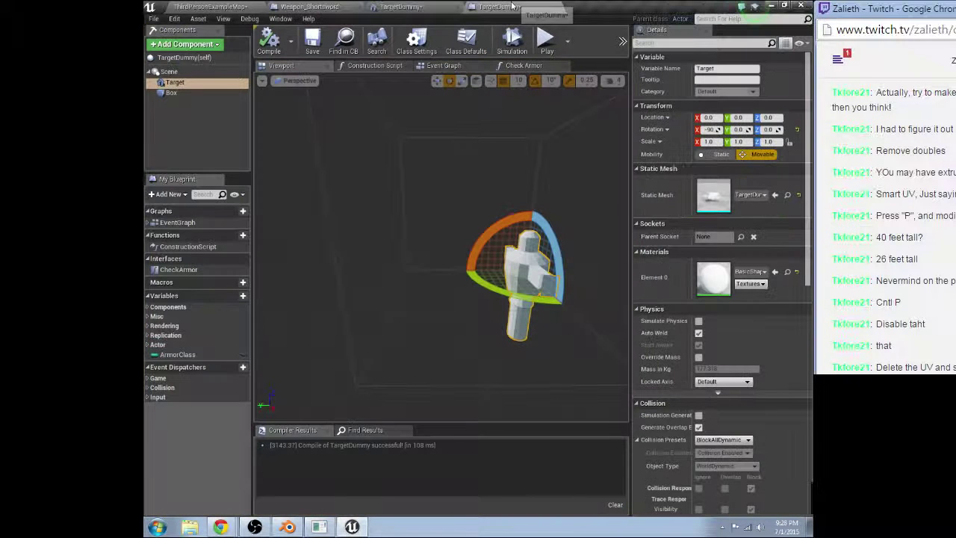
pyautogui.press('w')
pyautogui.moveTo(527, 217); pyautogui.dragTo(525, 183)
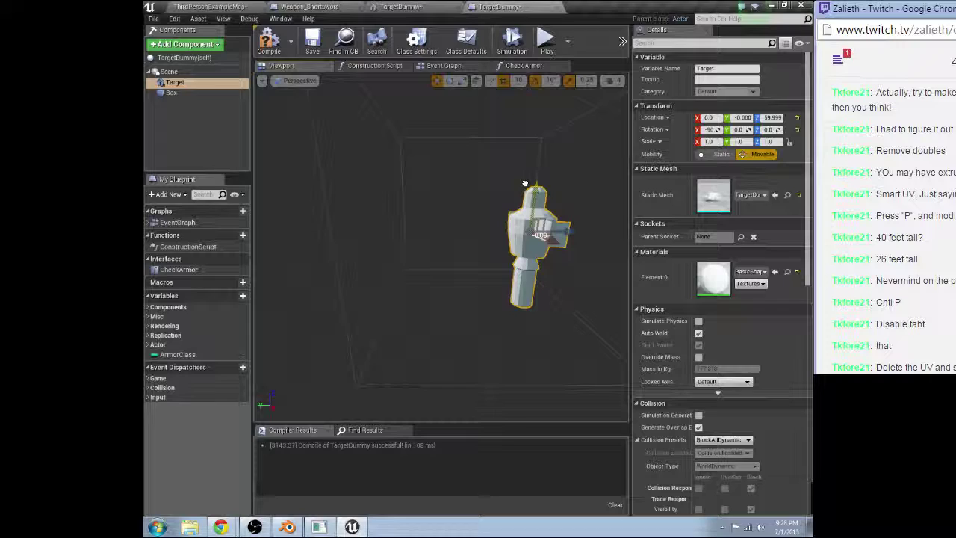
pyautogui.hotkey('ctrl', 'Tab')
pyautogui.moveTo(525, 183); pyautogui.dragTo(582, 183, button='right')
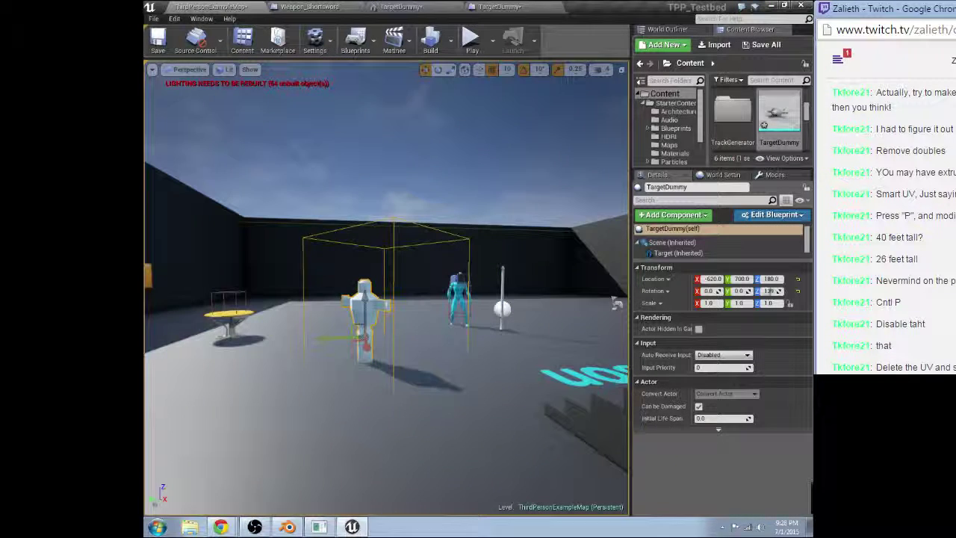
pyautogui.press('f')
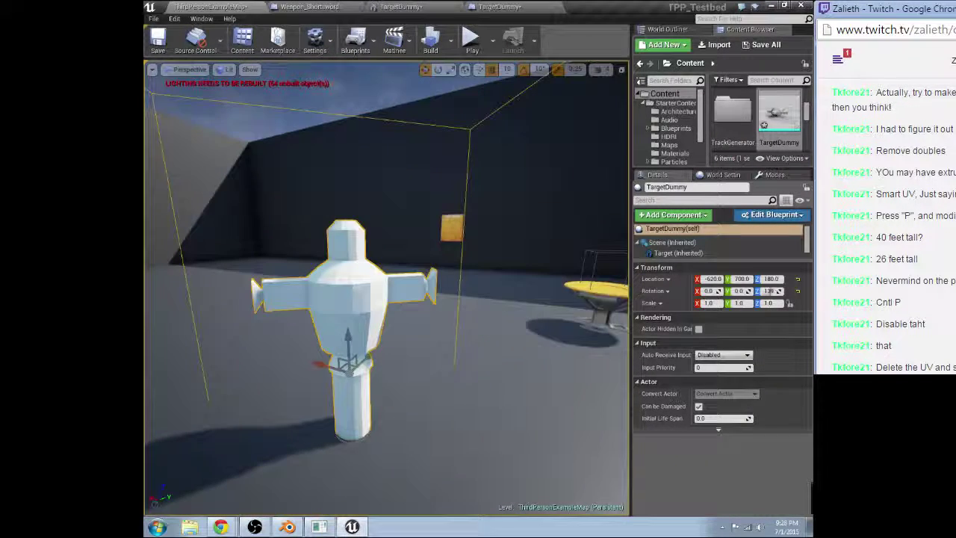
# Step: Show the UVs of the TargetDummy static mesh, then switch to Blender and open the model's UV layout in the UV/Image Editor
pyautogui.click(407, 6)
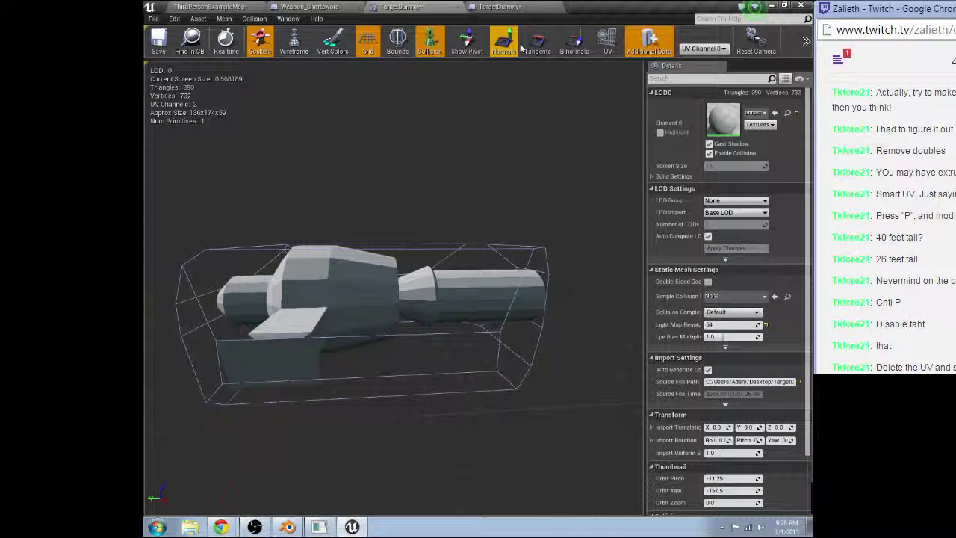
pyautogui.click(607, 41)
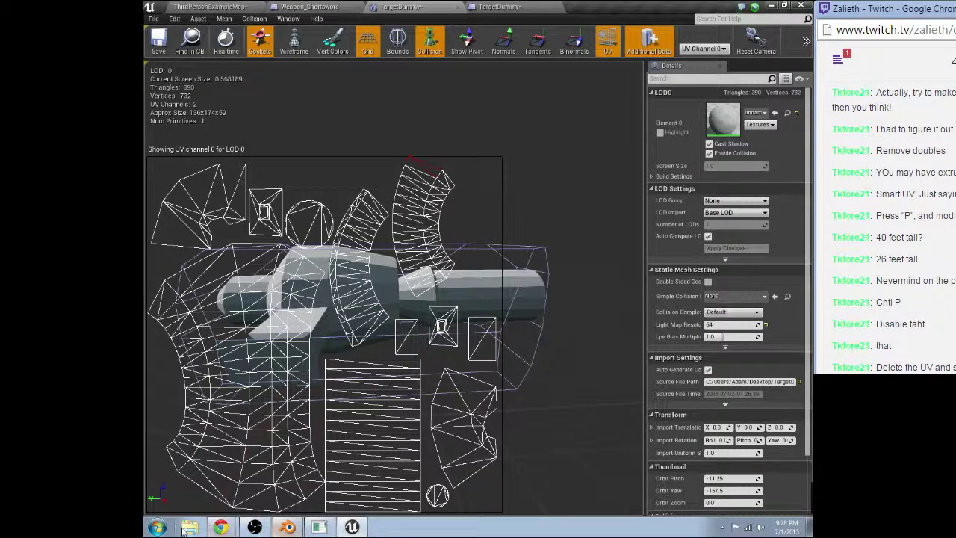
pyautogui.click(287, 527)
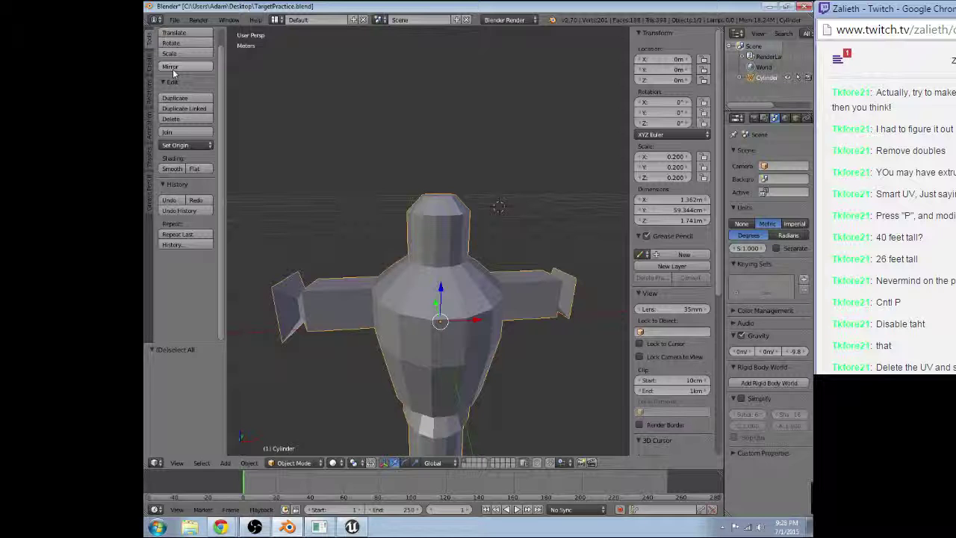
pyautogui.press('a')
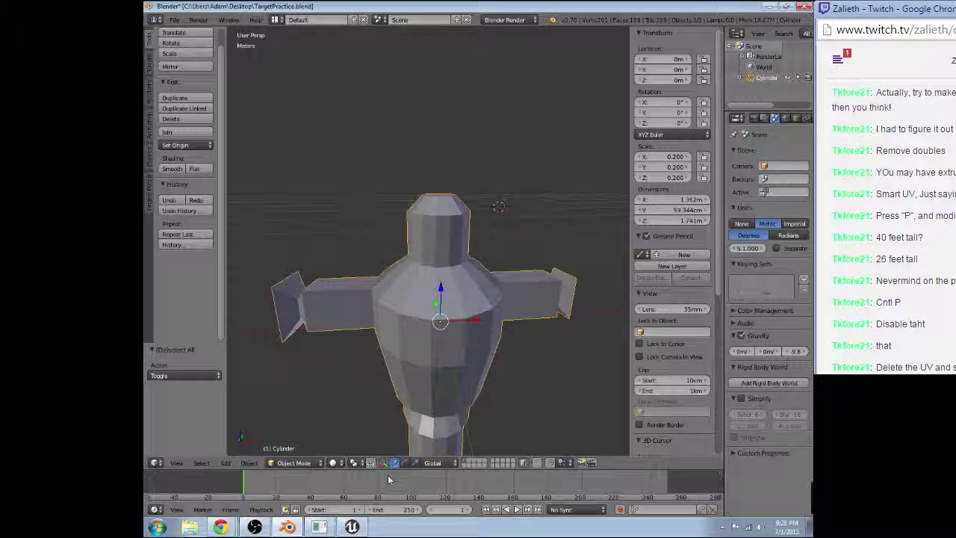
pyautogui.press('Tab')
pyautogui.click(155, 463)
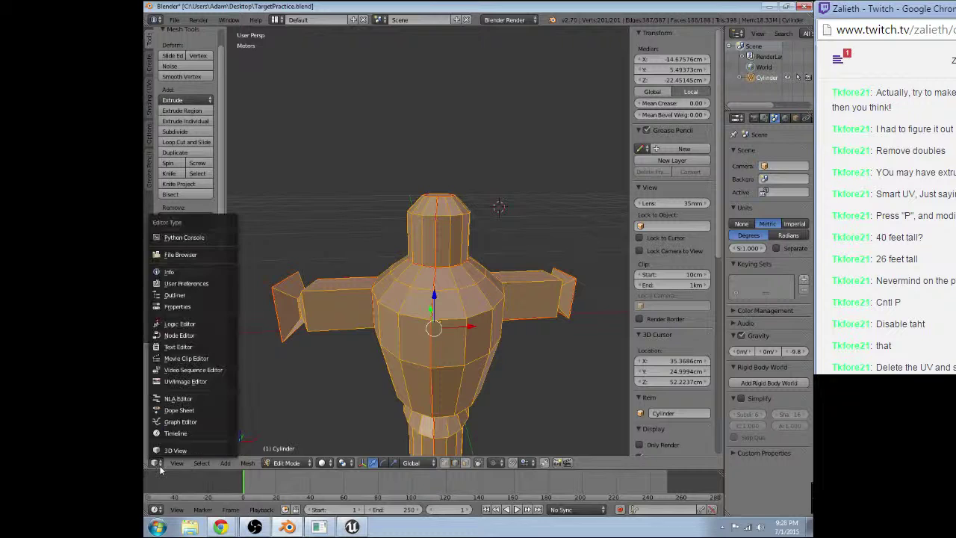
pyautogui.click(185, 380)
# Step: Move the curved UV island near the layout's upper edge fully inside the UV bounds, and re-export the model as Autodesk FBX
pyautogui.moveTo(562, 160); pyautogui.dragTo(556, 161, button='right')
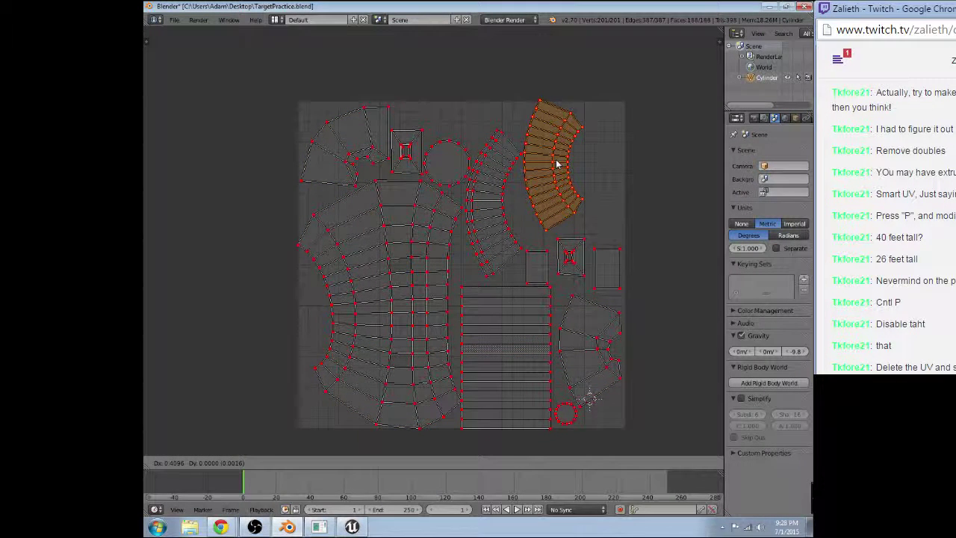
pyautogui.click(561, 172)
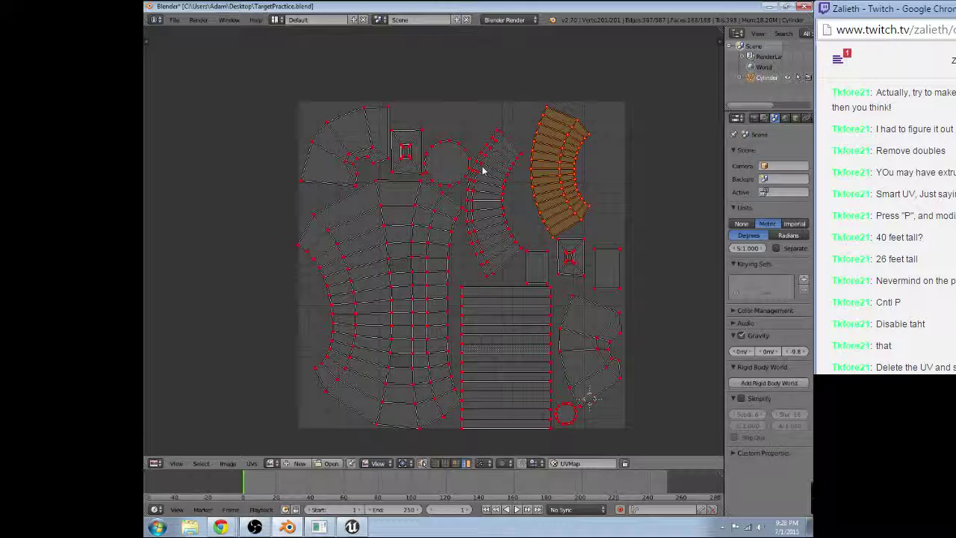
pyautogui.press('a')
pyautogui.click(174, 20)
pyautogui.moveTo(217, 208)
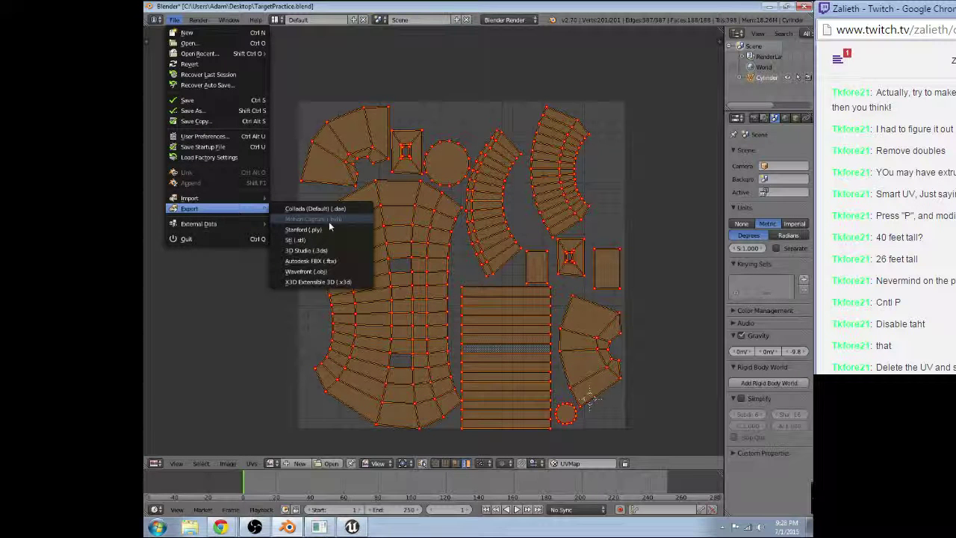
pyautogui.click(309, 260)
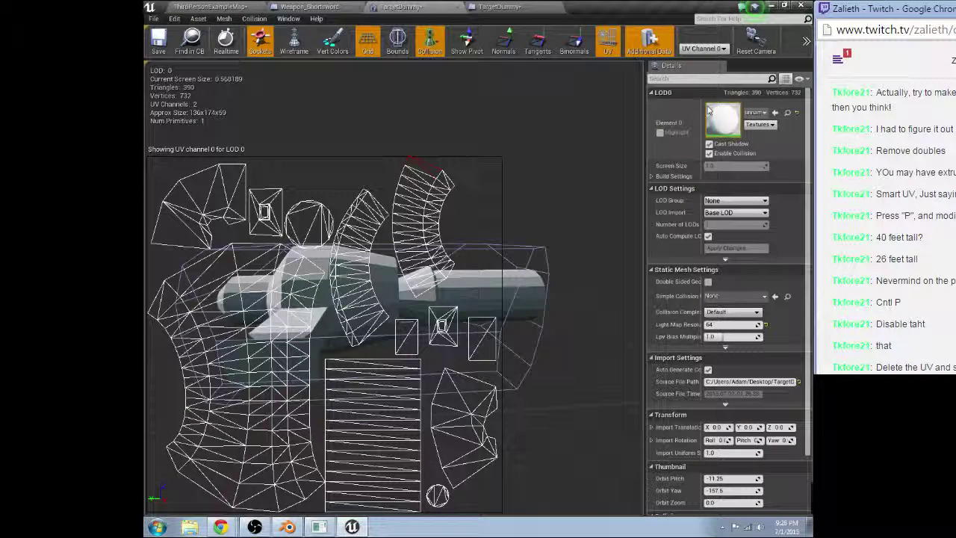
# Step: Reimport the TargetDummy static mesh in Unreal Engine and check its updated UV layout
pyautogui.rightClick(776, 108)
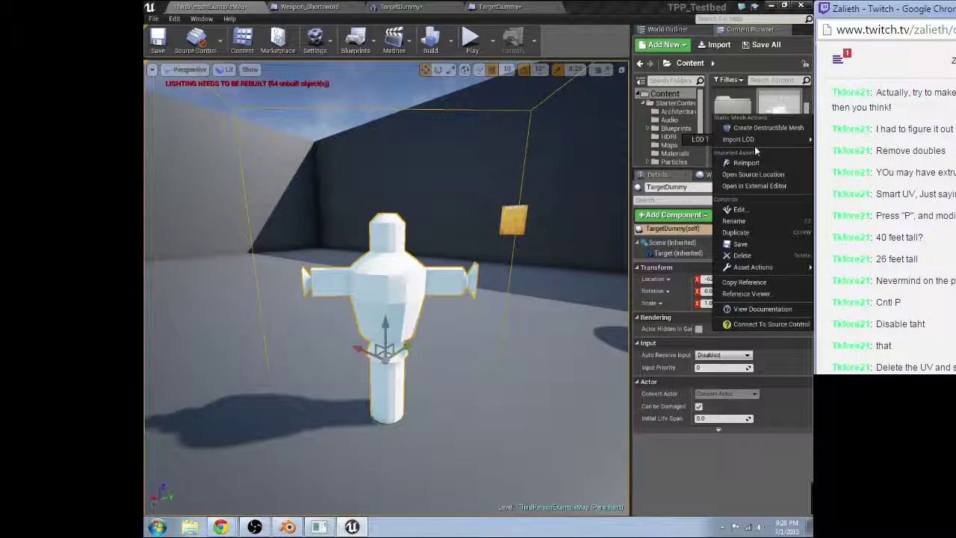
pyautogui.click(746, 162)
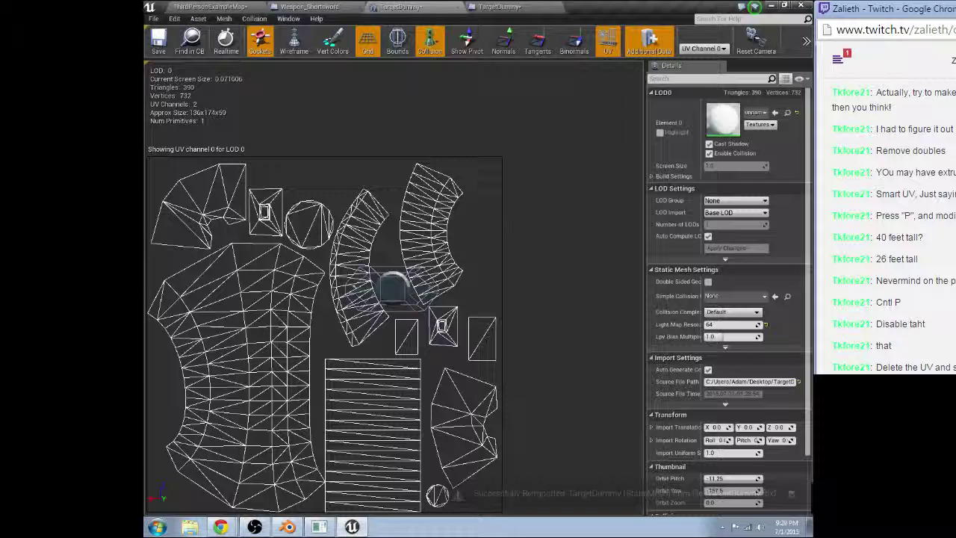
pyautogui.moveTo(421, 265); pyautogui.dragTo(387, 285)
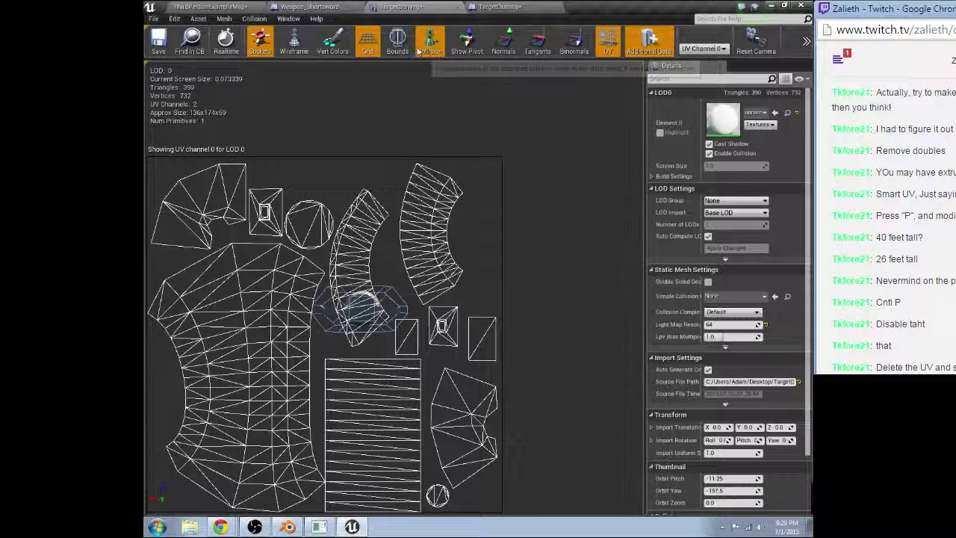
# Step: Inspect the reimported dummy in the Blueprint viewport and in the level
pyautogui.click(491, 7)
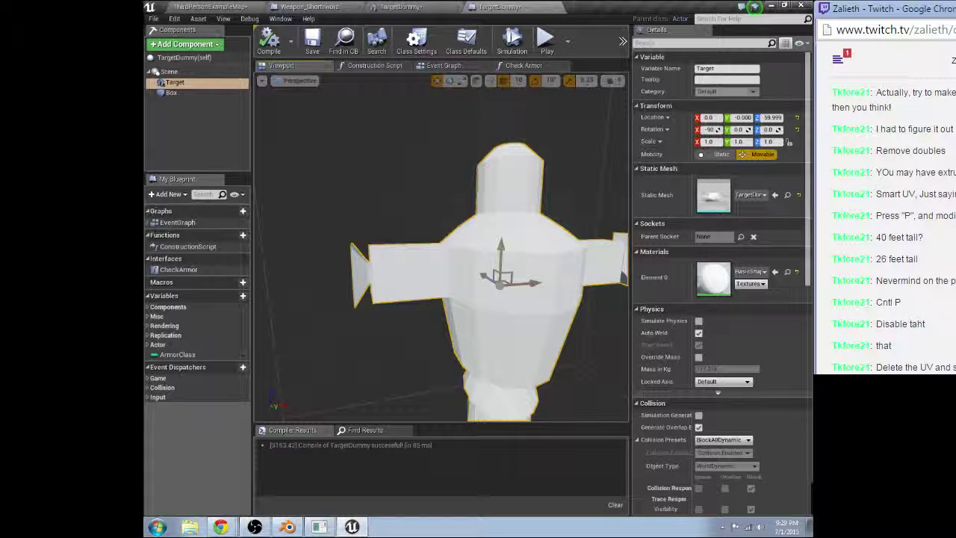
pyautogui.moveTo(391, 266); pyautogui.dragTo(418, 335)
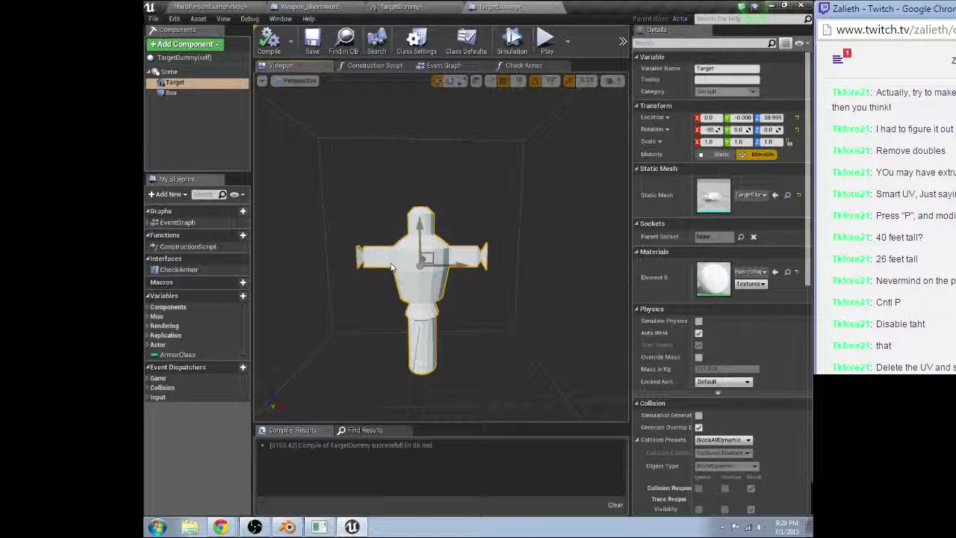
pyautogui.click(211, 7)
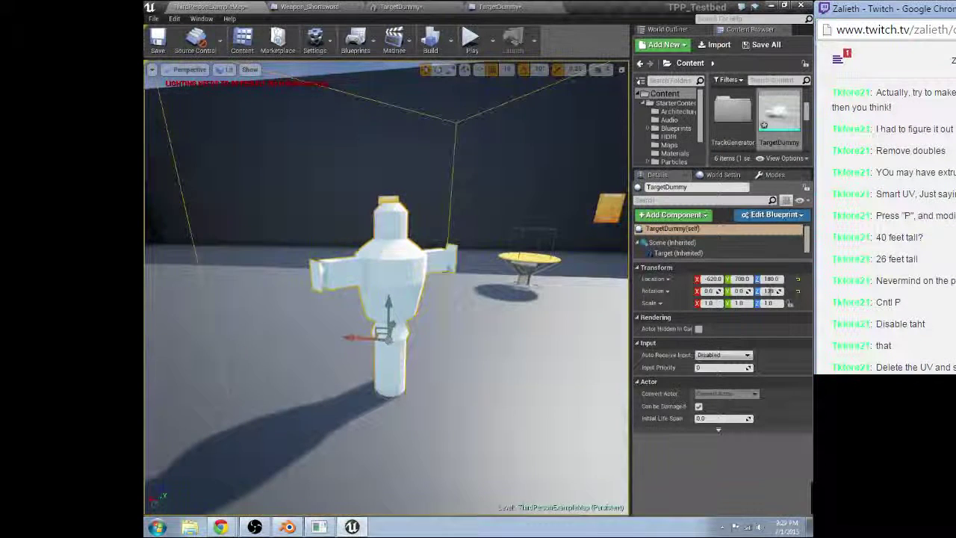
# Step: Play the level, choose the Fighter class for the character, and finalize it with the default ability scores
pyautogui.click(471, 40)
pyautogui.click(252, 261)
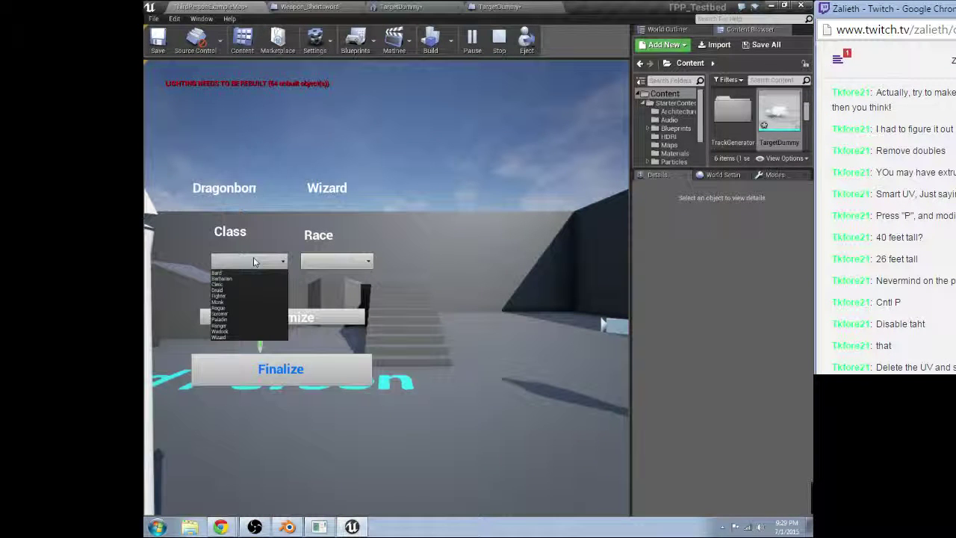
pyautogui.click(218, 295)
pyautogui.click(306, 373)
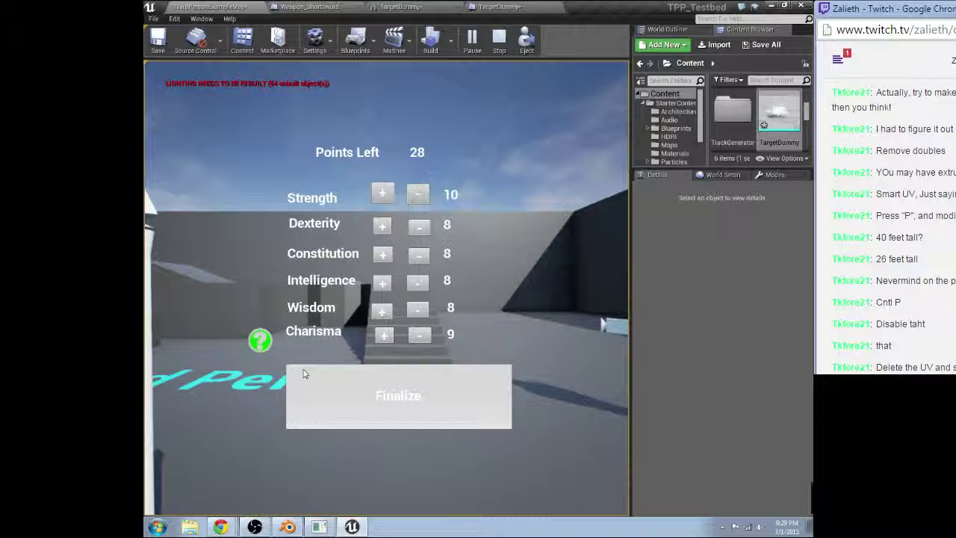
pyautogui.click(304, 373)
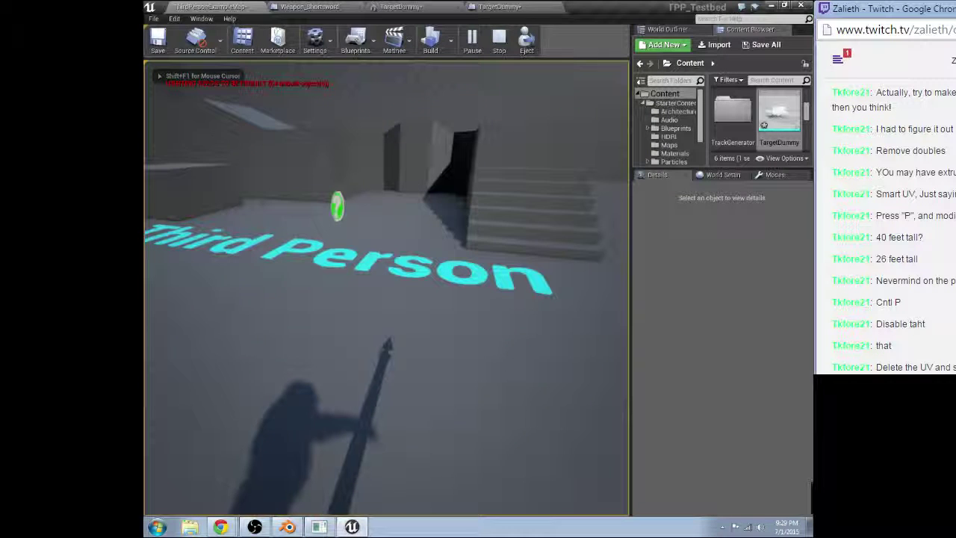
# Step: Test weapon hits on the target dummy, then eject from the player controller and examine the character beside the dummy
pyautogui.press('w')
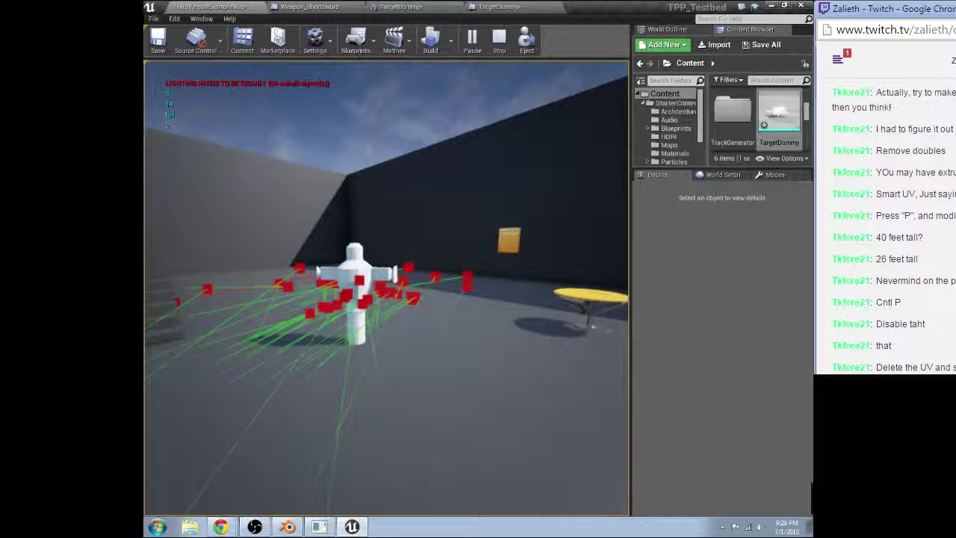
pyautogui.press('w')
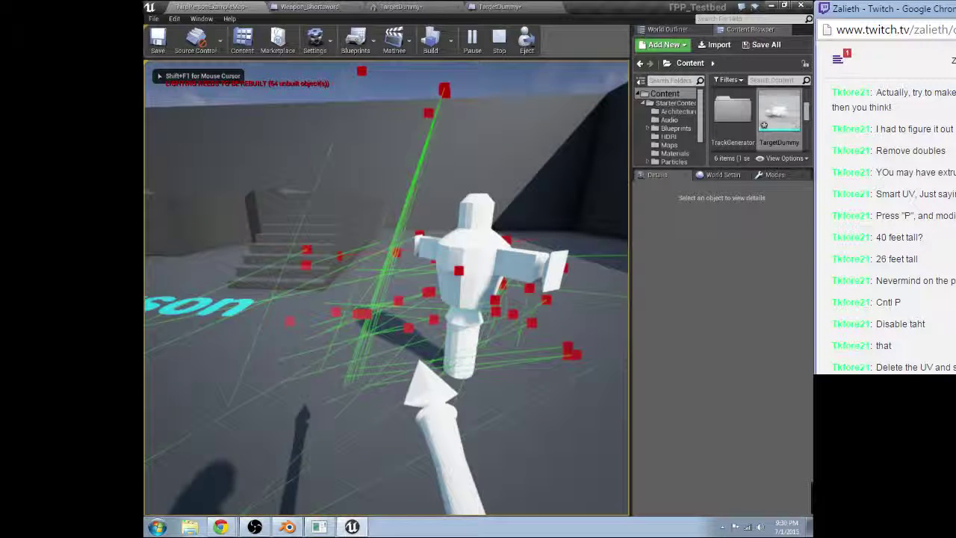
pyautogui.hotkey('shift', 'F1')
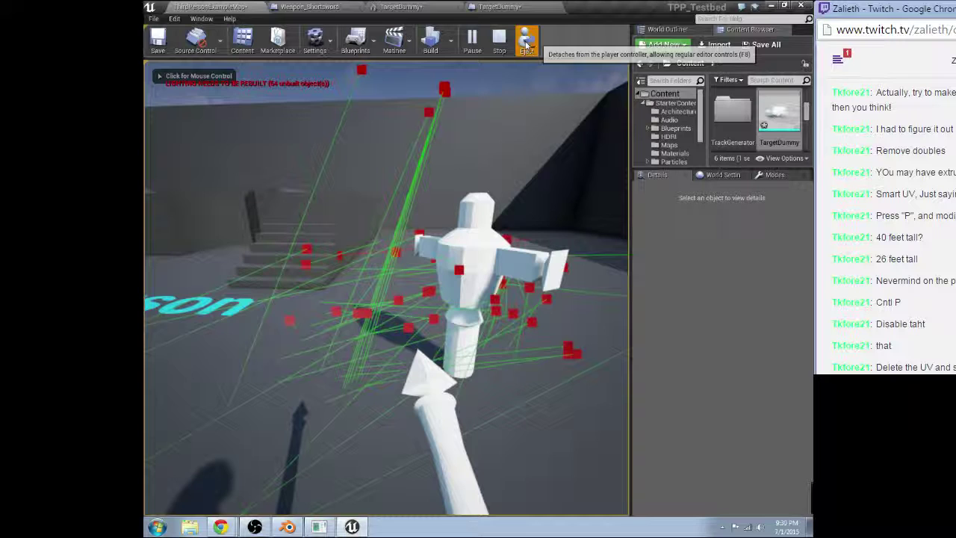
pyautogui.click(526, 44)
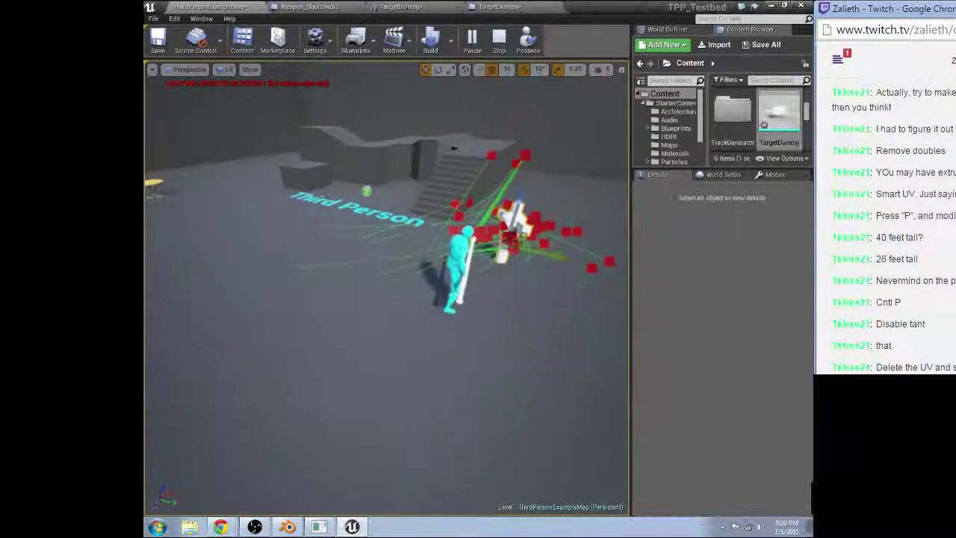
pyautogui.moveTo(386, 287); pyautogui.dragTo(299, 289, button='right')
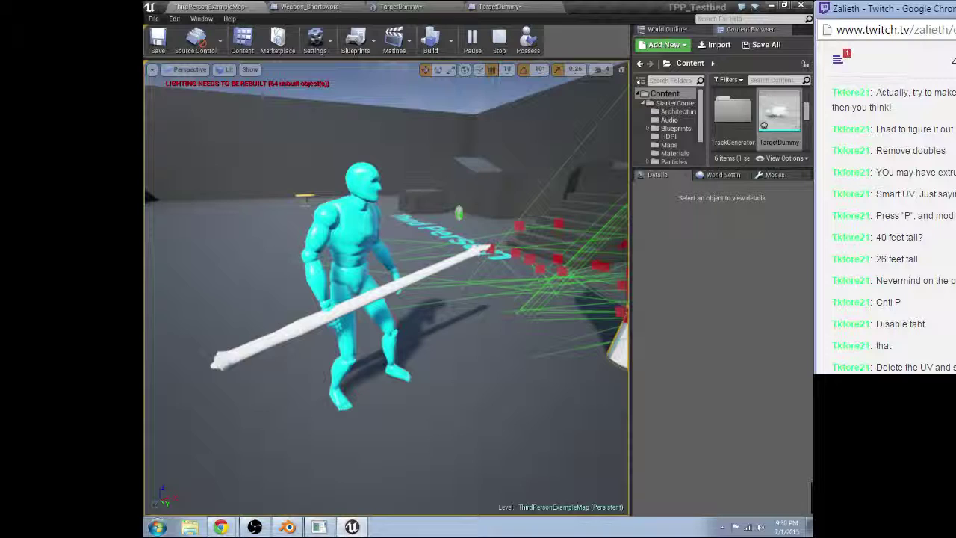
pyautogui.click(448, 336)
pyautogui.moveTo(448, 336); pyautogui.dragTo(455, 250, button='right')
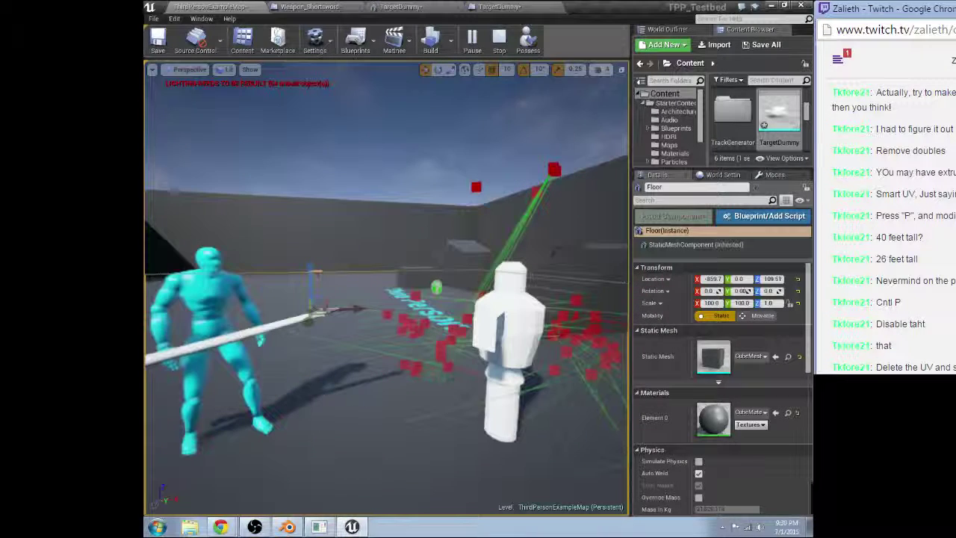
# Step: Examine the character holding its weapon, the target dummy and the hit traces from several angles, and stop the play session
pyautogui.moveTo(344, 328); pyautogui.dragTo(276, 351, button='right')
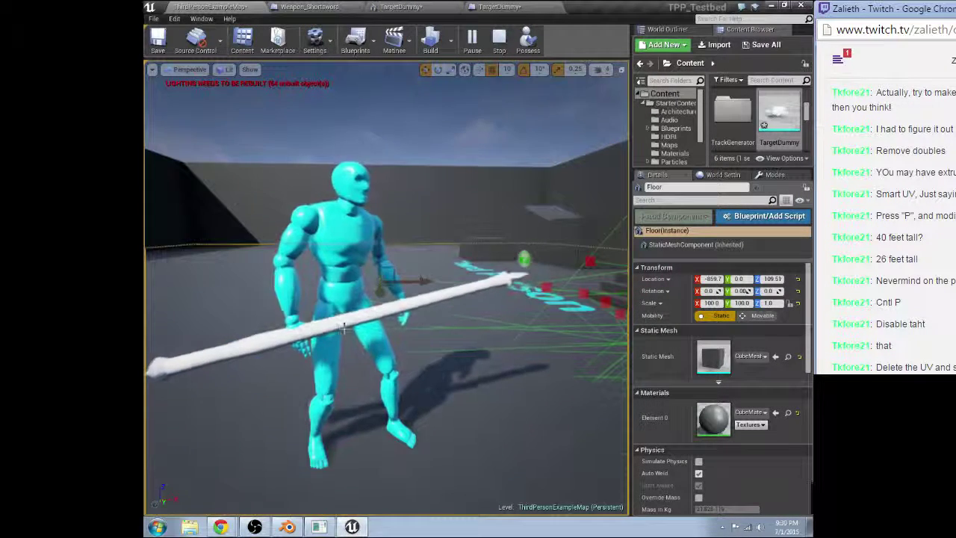
pyautogui.moveTo(344, 327); pyautogui.dragTo(568, 332, button='right')
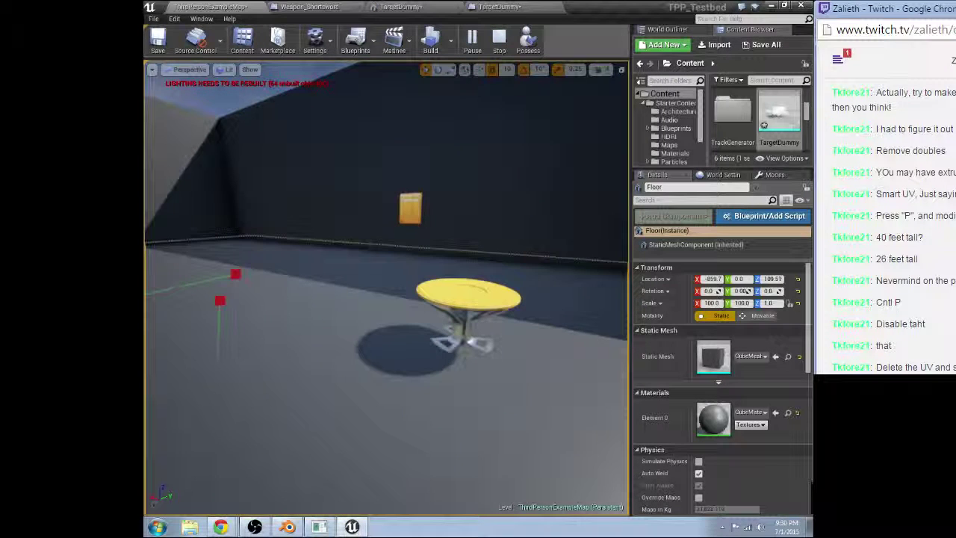
pyautogui.moveTo(344, 328); pyautogui.dragTo(537, 306, button='right')
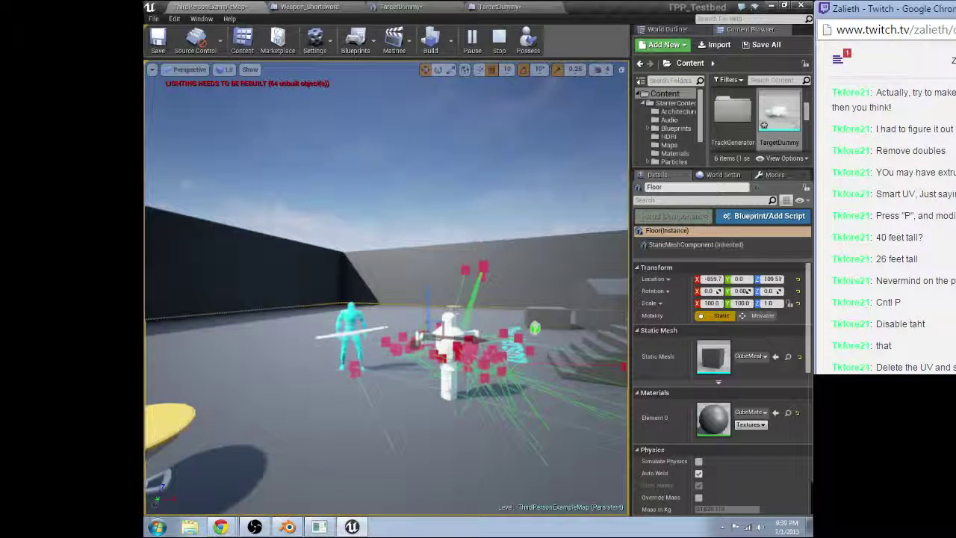
pyautogui.press('w')
pyautogui.moveTo(386, 289); pyautogui.dragTo(471, 388, button='right')
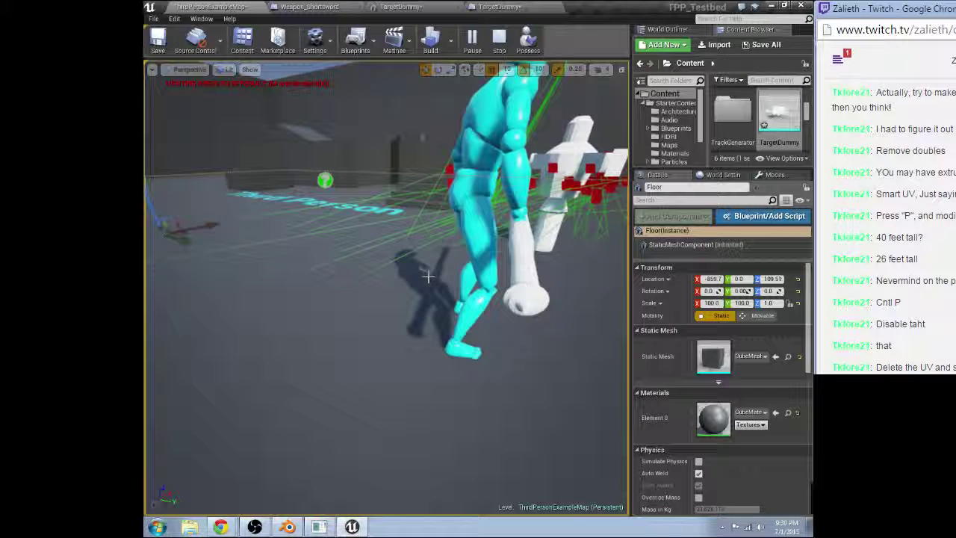
pyautogui.moveTo(428, 277); pyautogui.dragTo(321, 247, button='right')
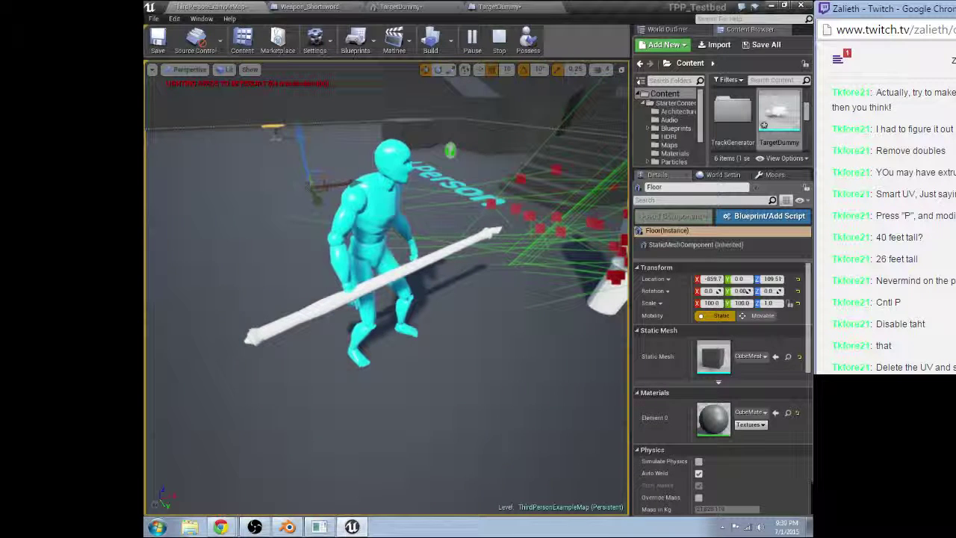
pyautogui.moveTo(430, 257); pyautogui.dragTo(418, 262, button='right')
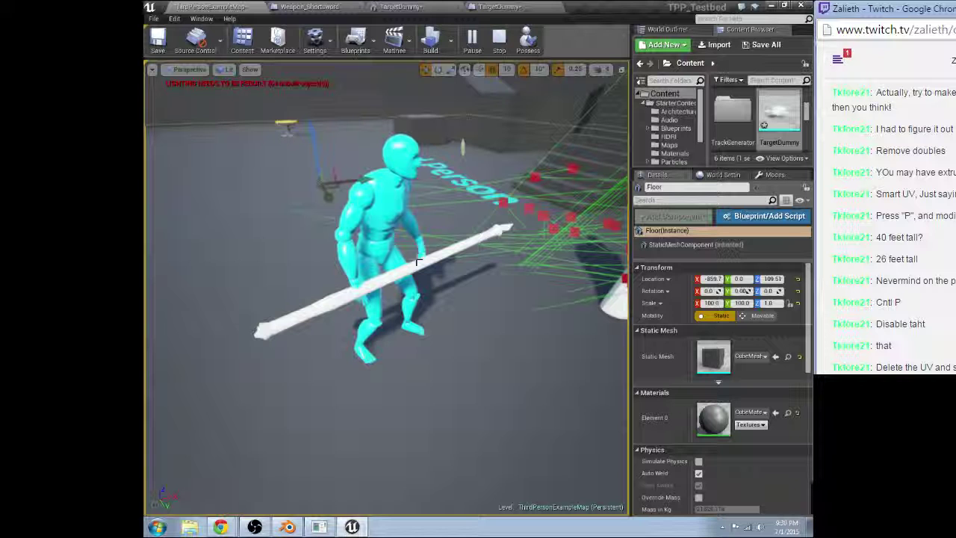
pyautogui.moveTo(417, 261); pyautogui.dragTo(246, 305, button='right')
pyautogui.moveTo(511, 334); pyautogui.dragTo(460, 351, button='right')
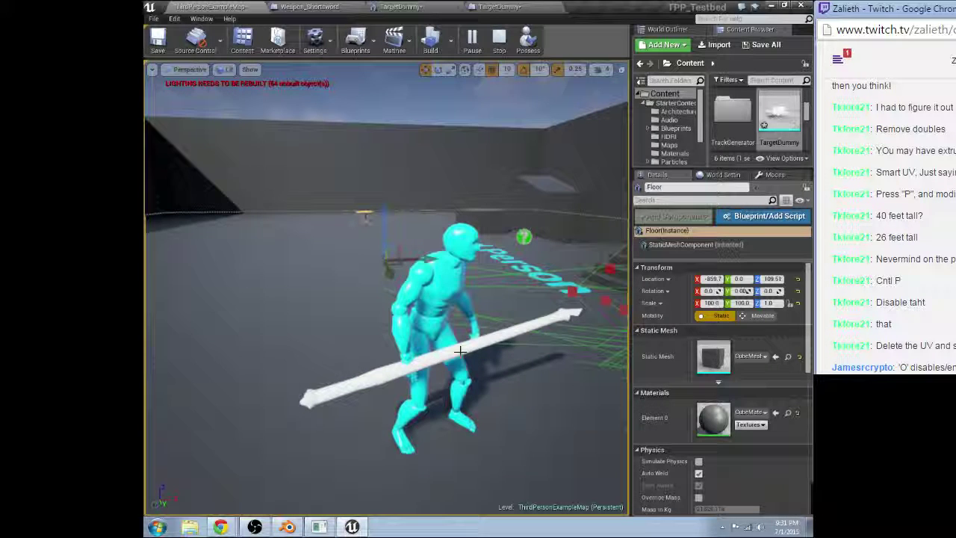
pyautogui.press('Escape')
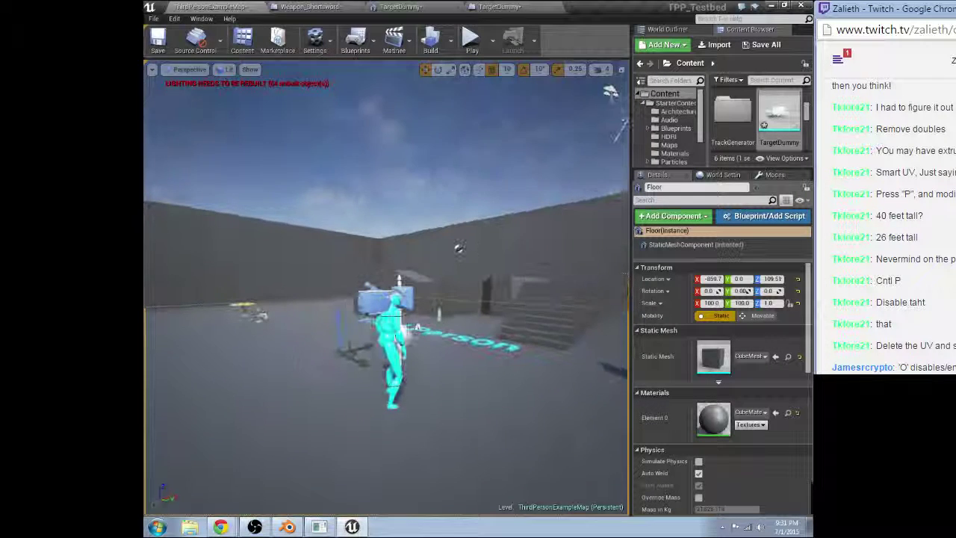
# Step: Inspect the target dummy up close in the level editor's viewport
pyautogui.press('f')
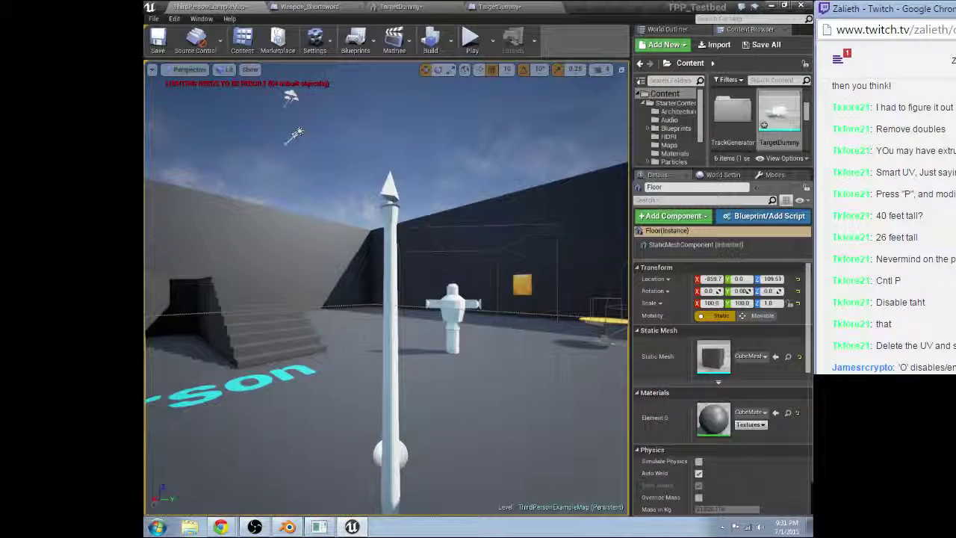
pyautogui.press('w')
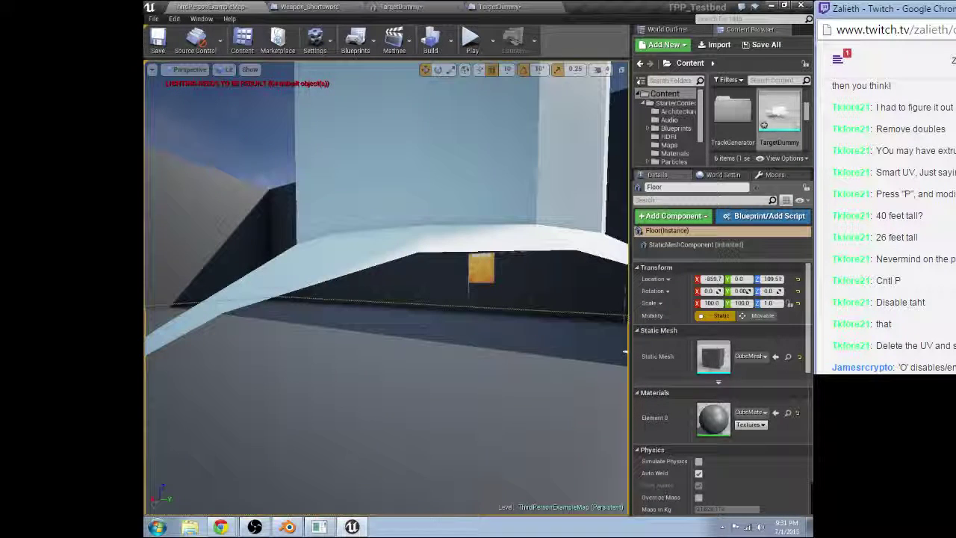
pyautogui.press('s')
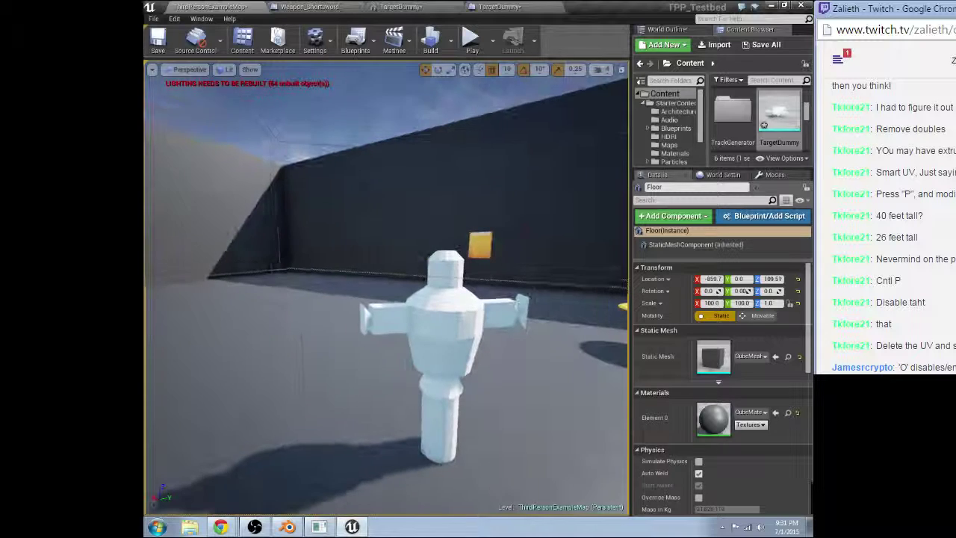